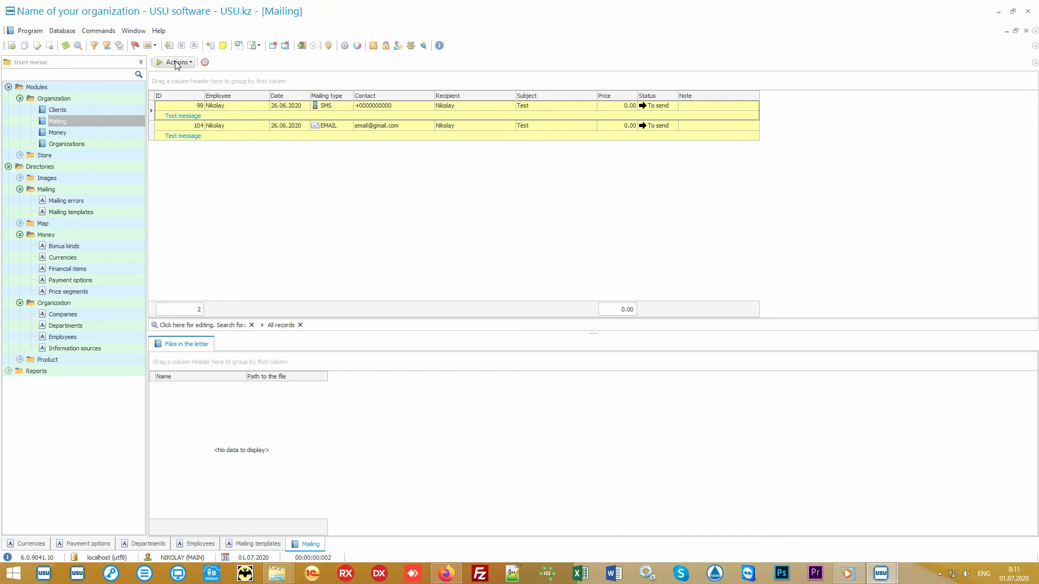
# - Open the Run mailing window, review the e-mail, SMS, voice call and Viber options, and exit without sending
pyautogui.click(176, 63)
pyautogui.click(199, 76)
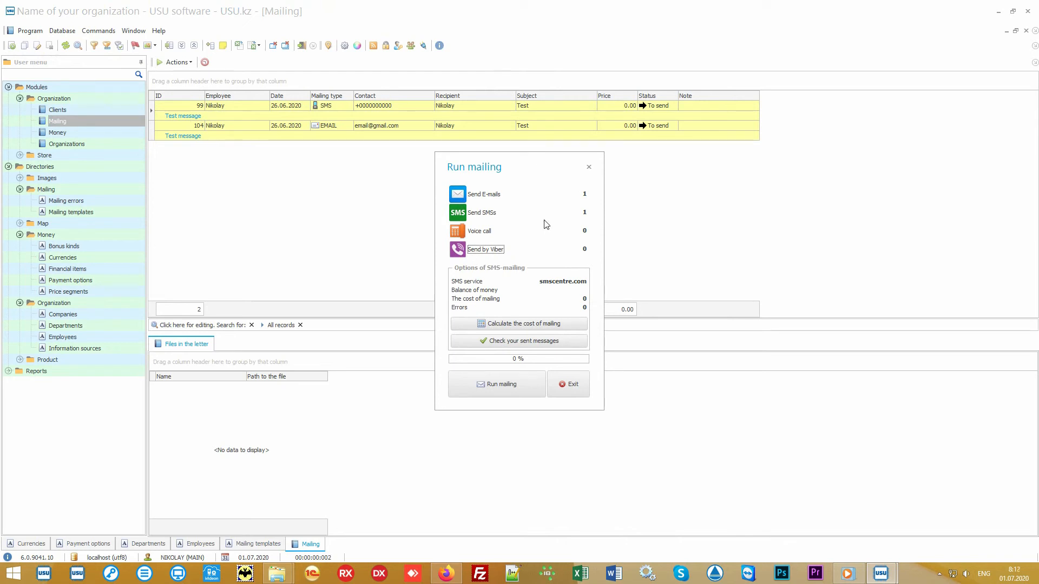
pyautogui.click(482, 232)
pyautogui.click(574, 383)
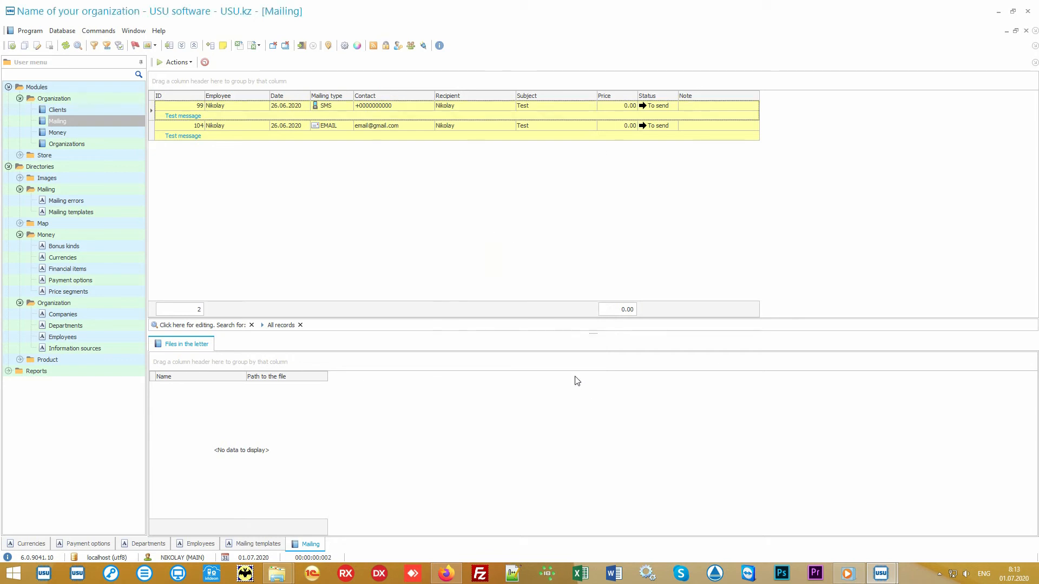
# - Inspect the SMS record and the EMAIL record in the mailing list
pyautogui.click(423, 105)
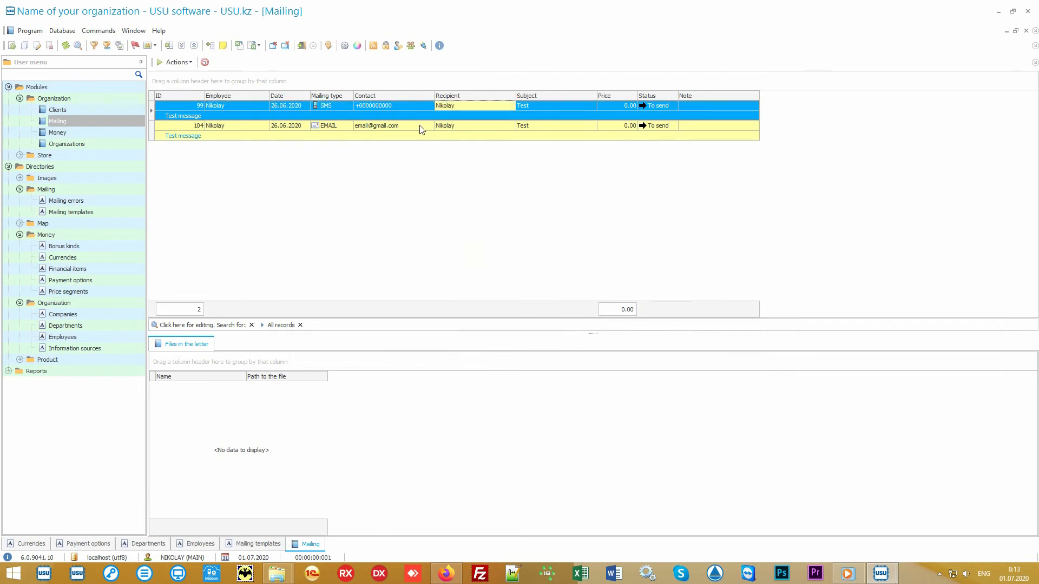
pyautogui.click(428, 129)
pyautogui.click(488, 125)
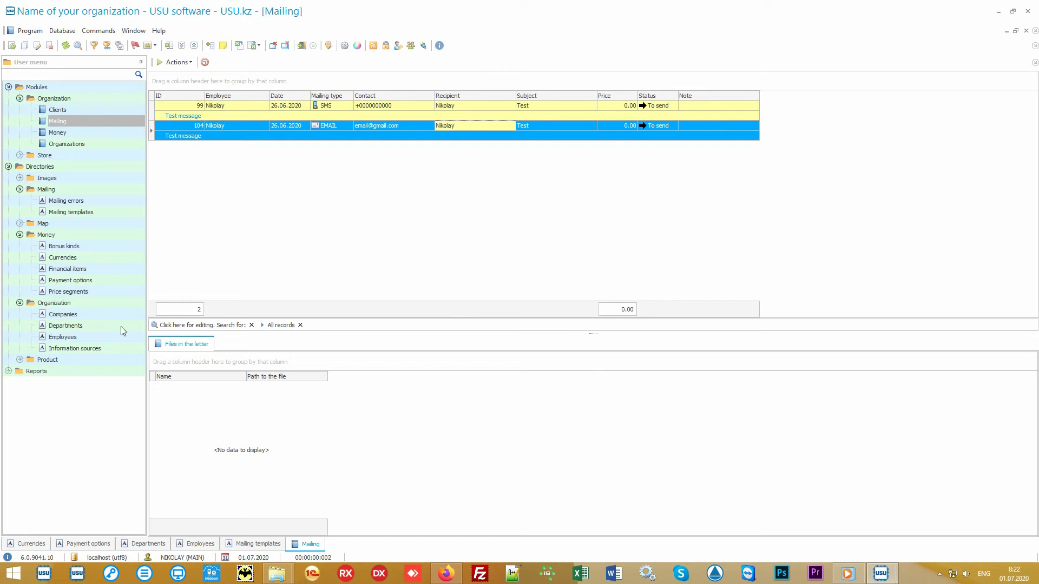
# - Open the Product names directory and select the record for Some product
pyautogui.click(84, 358)
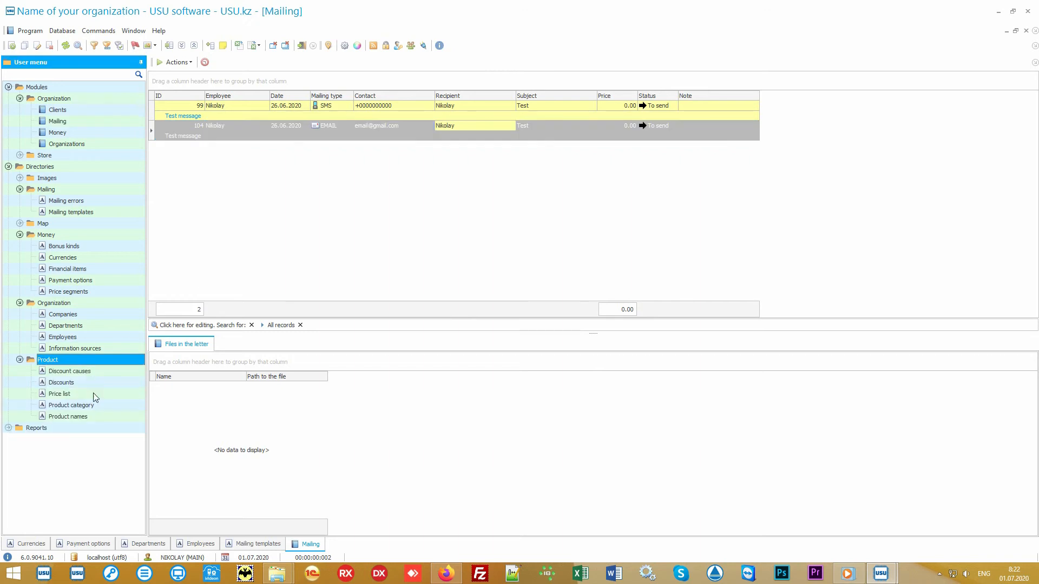
pyautogui.click(102, 416)
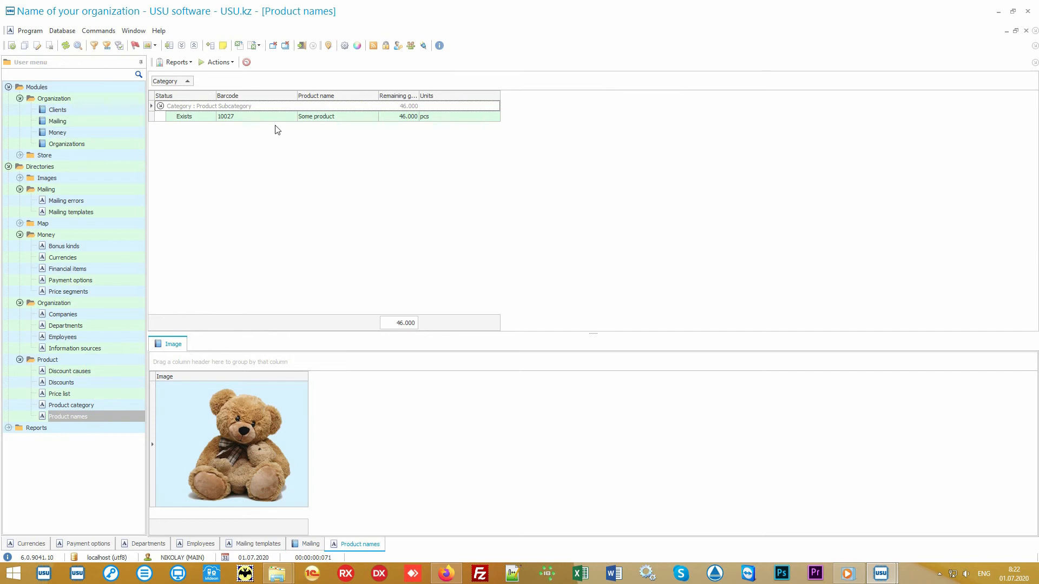
pyautogui.click(280, 120)
pyautogui.click(356, 119)
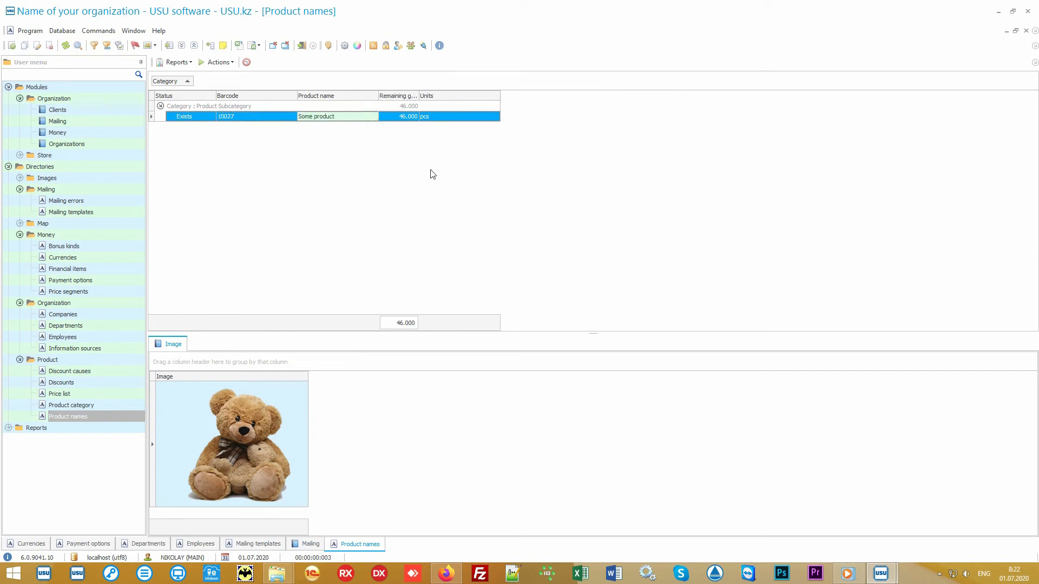
# - Open the Import data wizard for Product names, review the supported source formats, and quit the wizard
pyautogui.rightClick(405, 154)
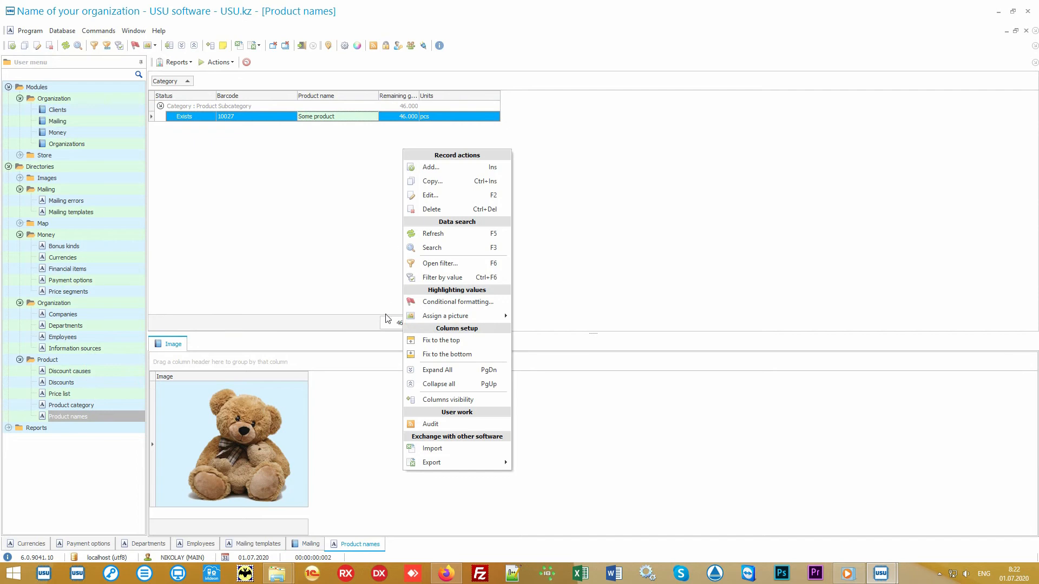
pyautogui.click(466, 450)
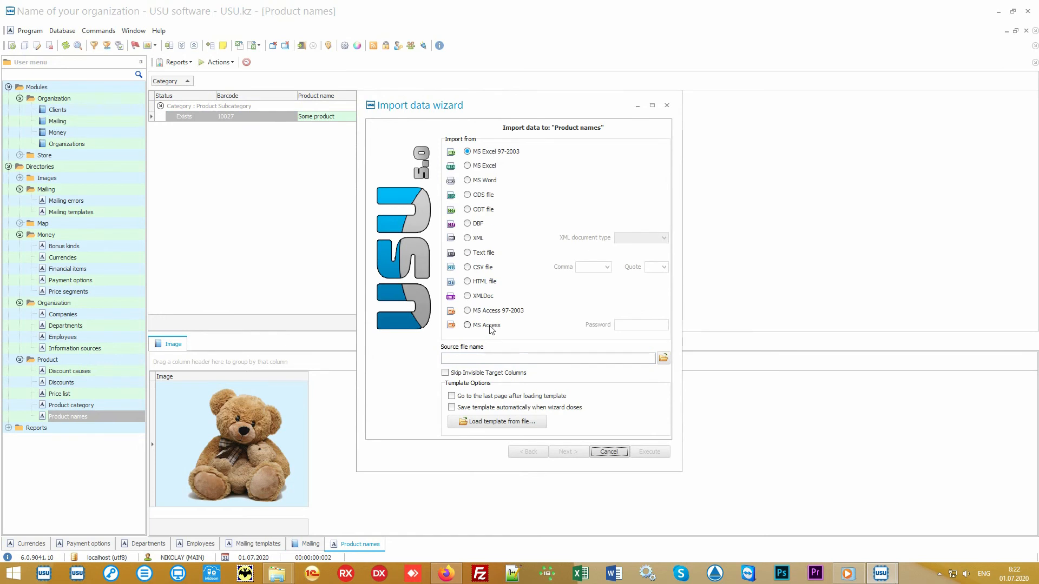
pyautogui.click(610, 452)
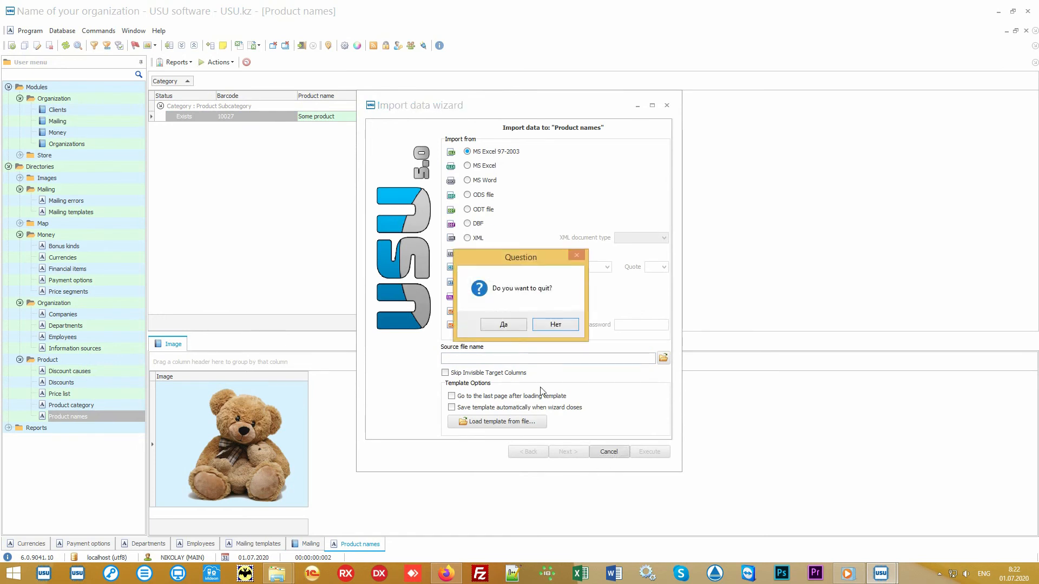
pyautogui.click(514, 328)
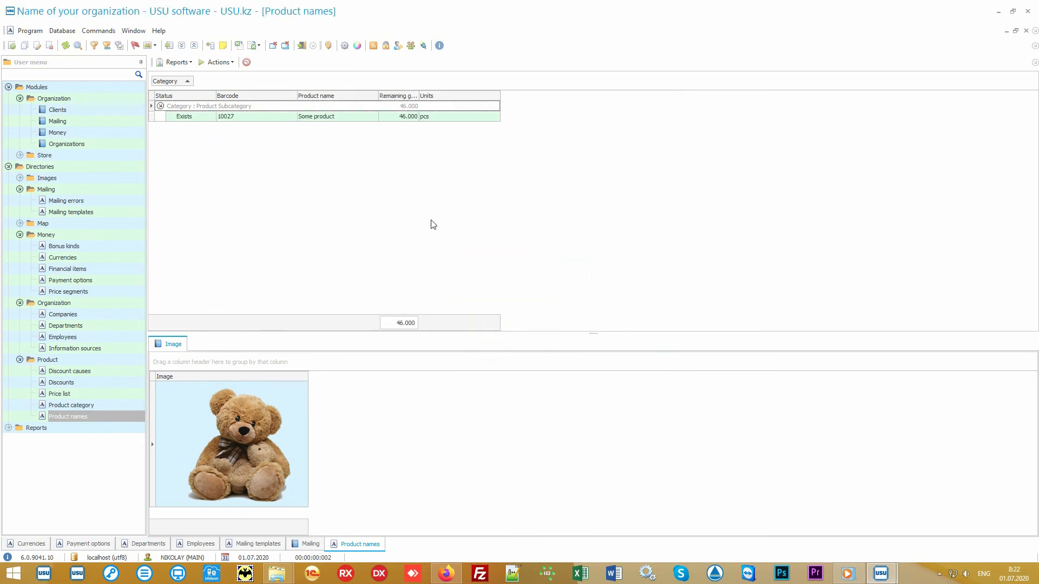
# - Switch to Excel with Product names.xlsx and review its columns from Product Category through Selling price
pyautogui.click(998, 11)
pyautogui.doubleClick(519, 298)
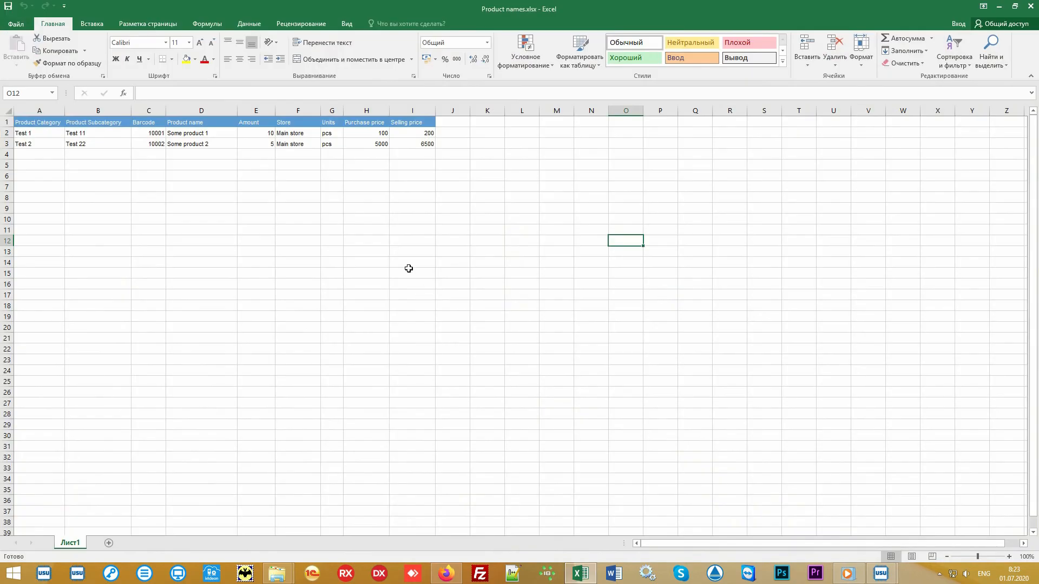
pyautogui.moveTo(422, 144); pyautogui.dragTo(36, 123)
pyautogui.click(39, 111)
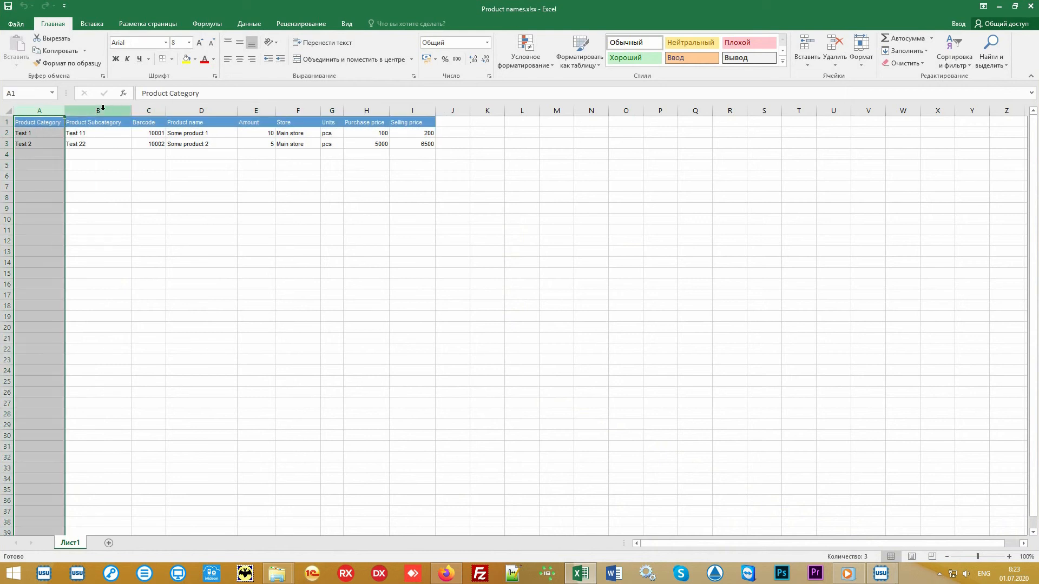
pyautogui.click(102, 108)
pyautogui.click(147, 109)
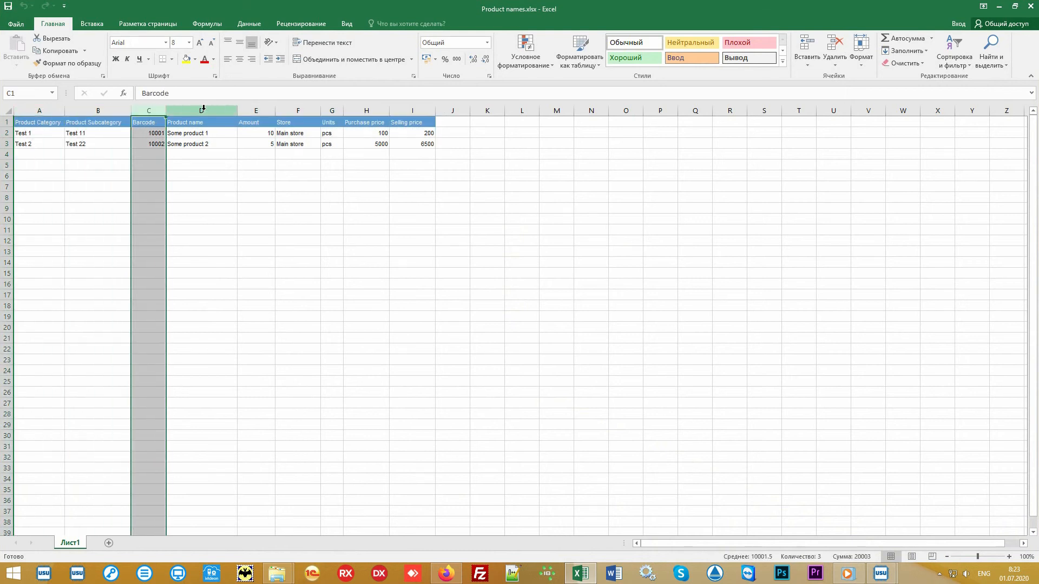
pyautogui.moveTo(203, 108); pyautogui.dragTo(429, 108)
pyautogui.click(506, 224)
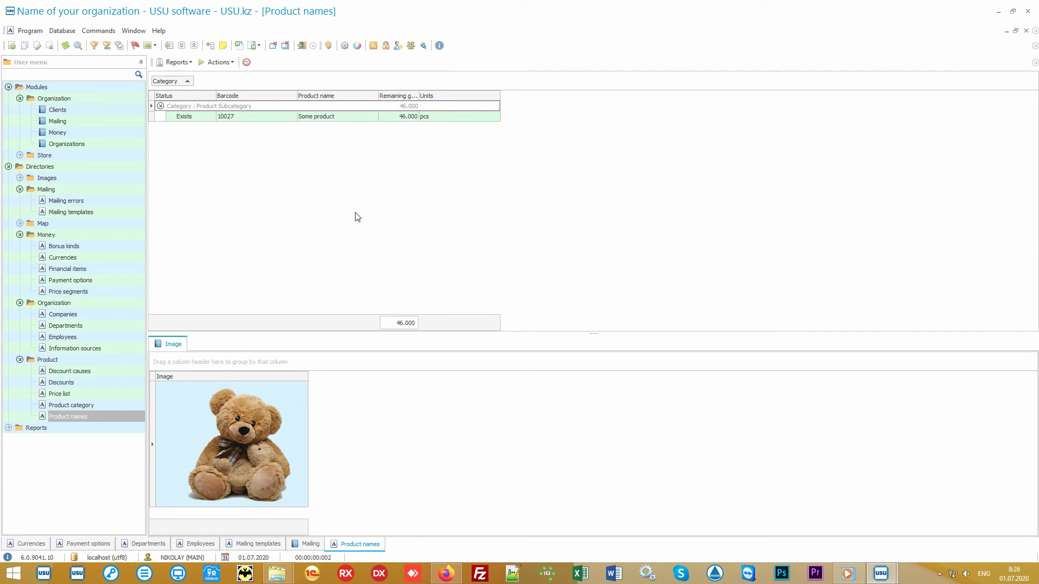
# - Open the Product module under Store and inspect the 17.03.2020 receipt to Main store and its product line
pyautogui.click(90, 157)
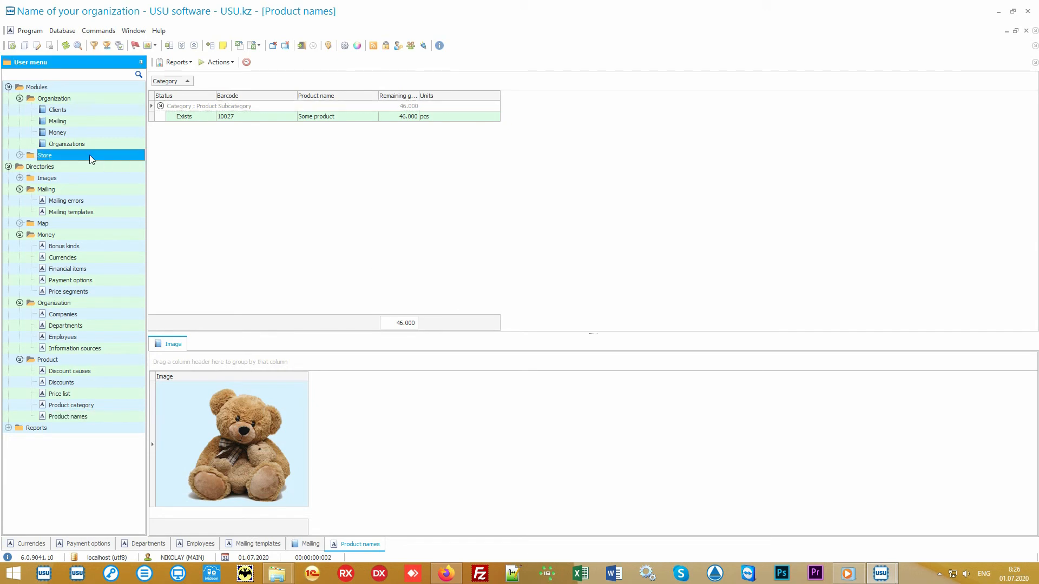
pyautogui.doubleClick(89, 154)
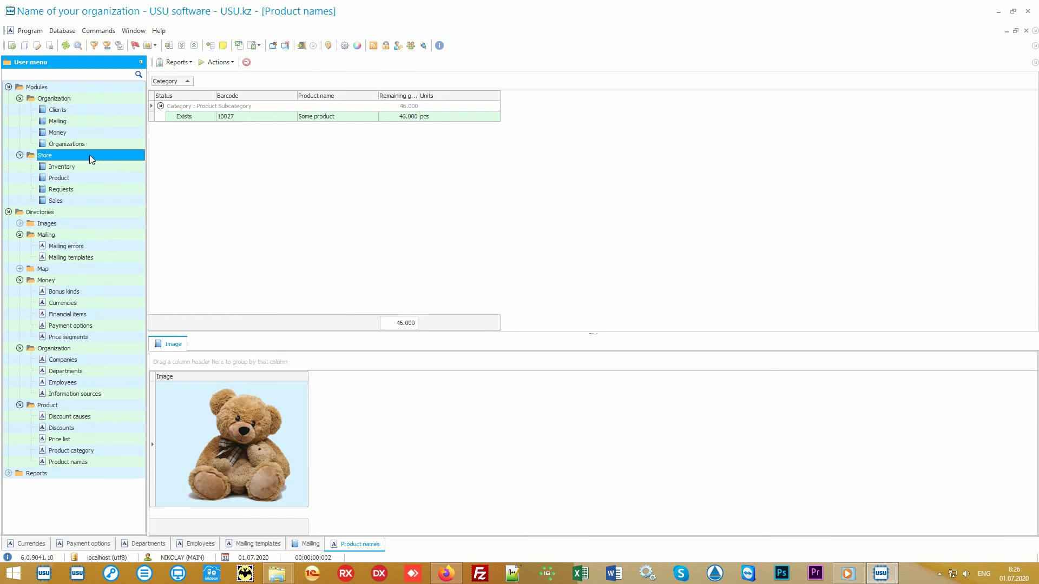
pyautogui.doubleClick(98, 177)
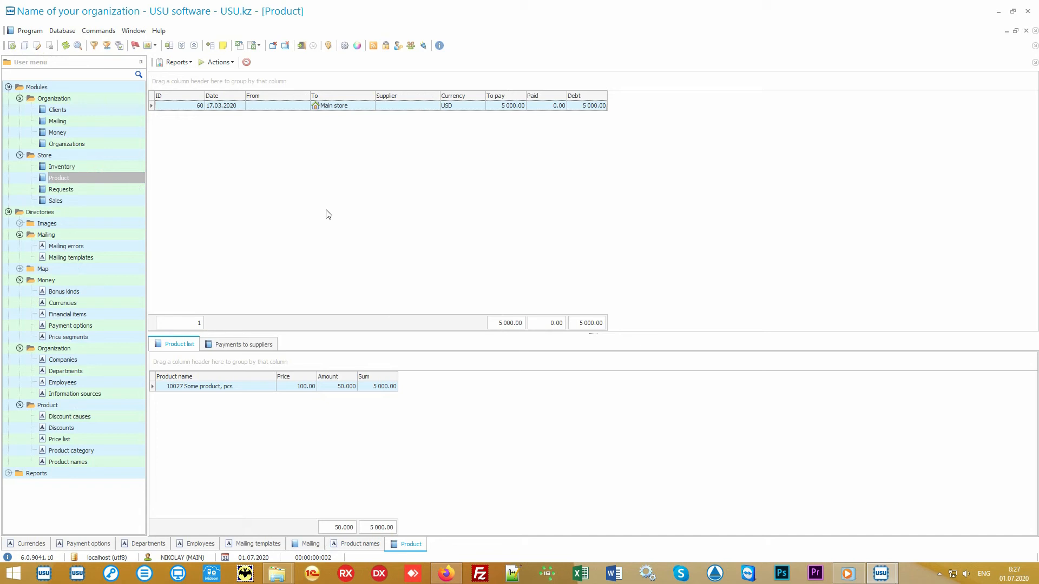
pyautogui.click(358, 108)
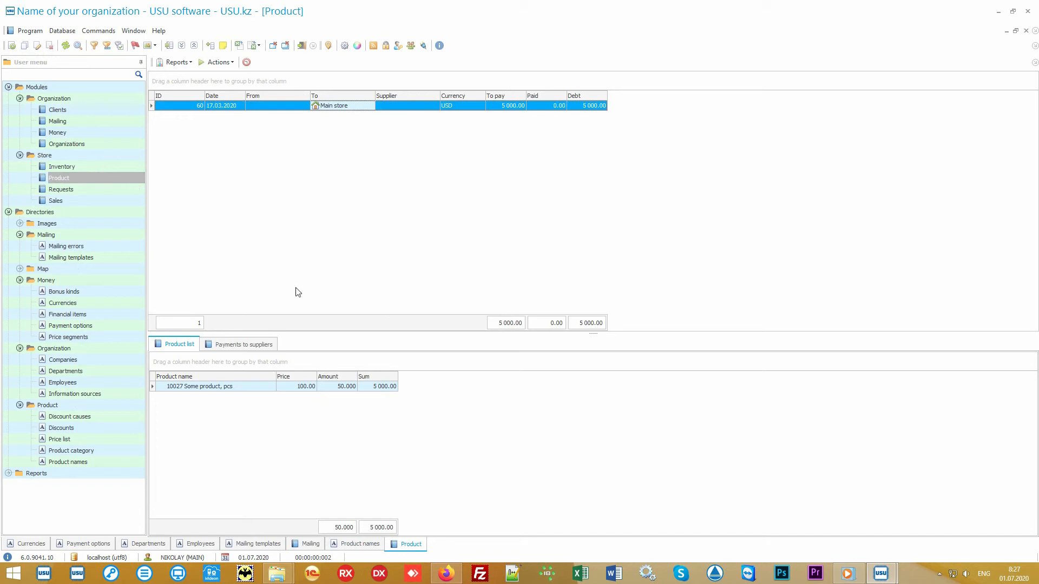
pyautogui.click(245, 388)
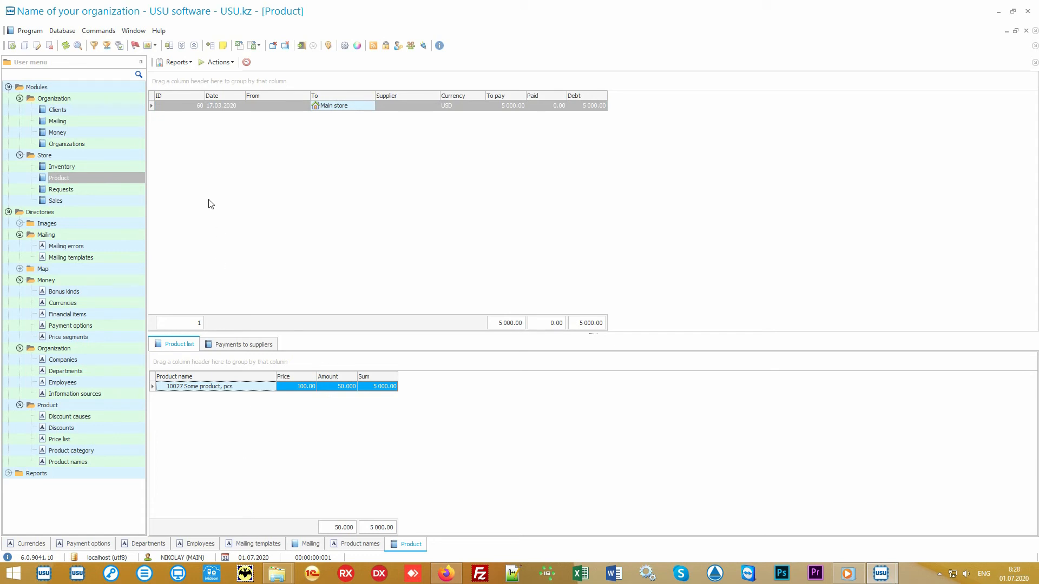
# - Generate the Label set report for the Main store receipt, view the barcode labels, and close the report
pyautogui.click(188, 63)
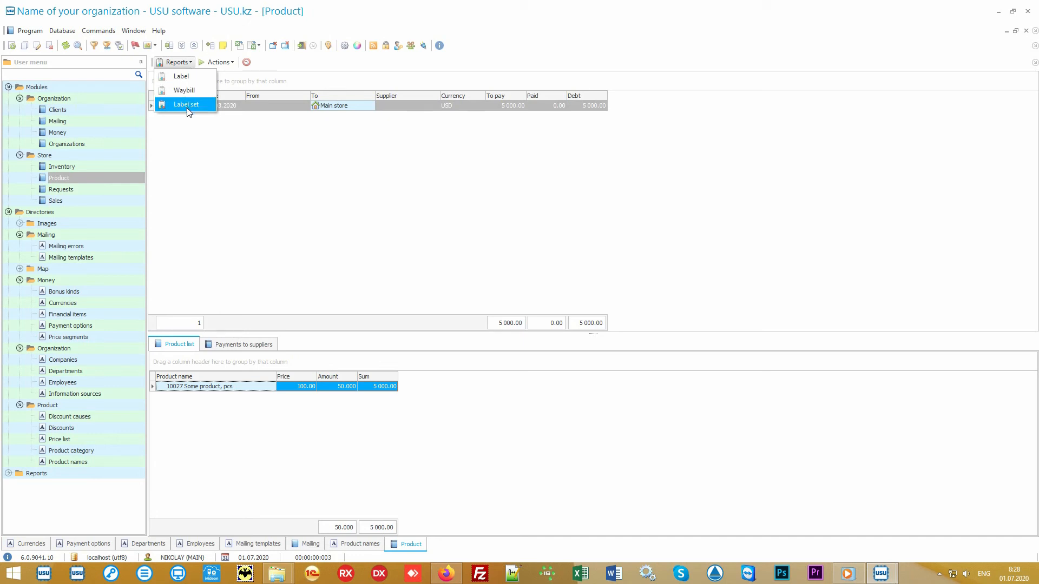
pyautogui.click(205, 106)
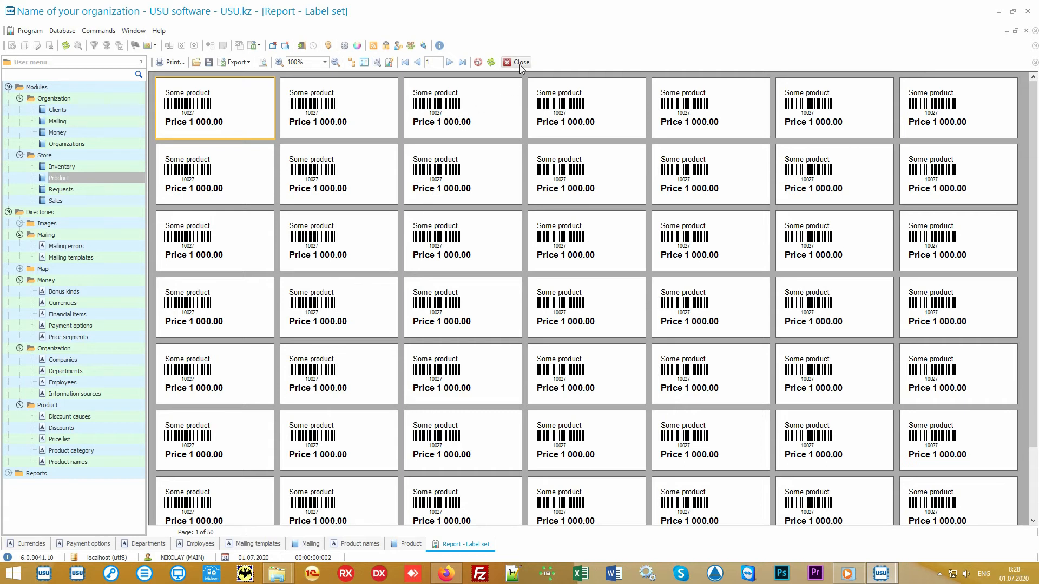
pyautogui.click(521, 63)
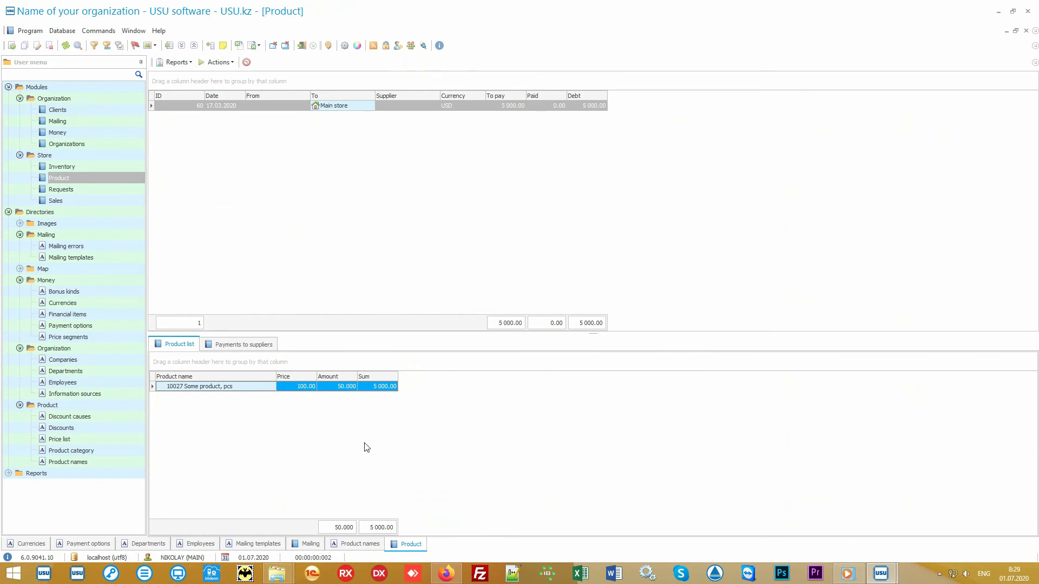
# - Generate the Records report for Some product in Product names, examine it enlarged, and close it
pyautogui.click(106, 464)
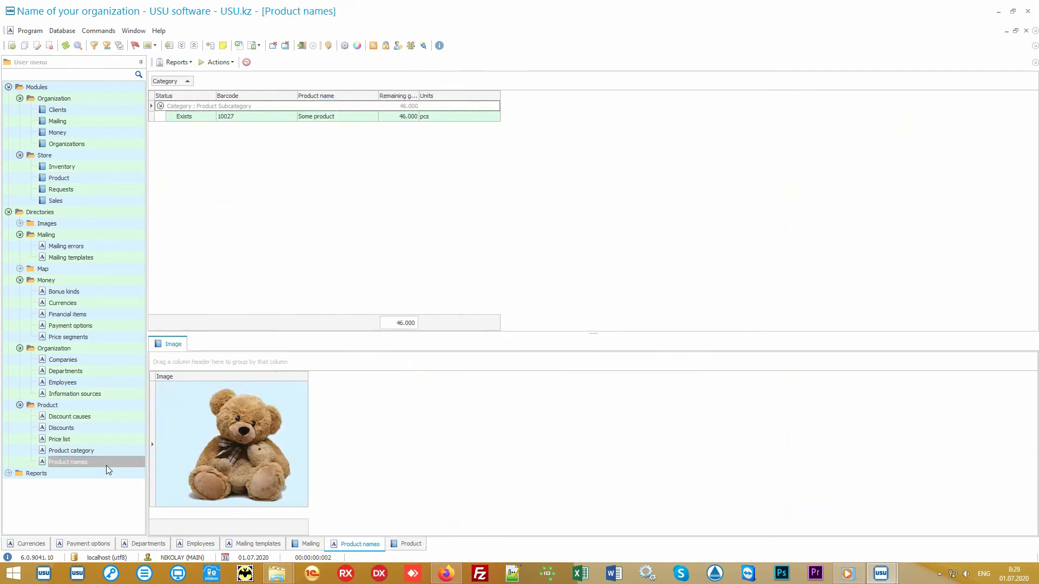
pyautogui.click(335, 117)
pyautogui.click(181, 63)
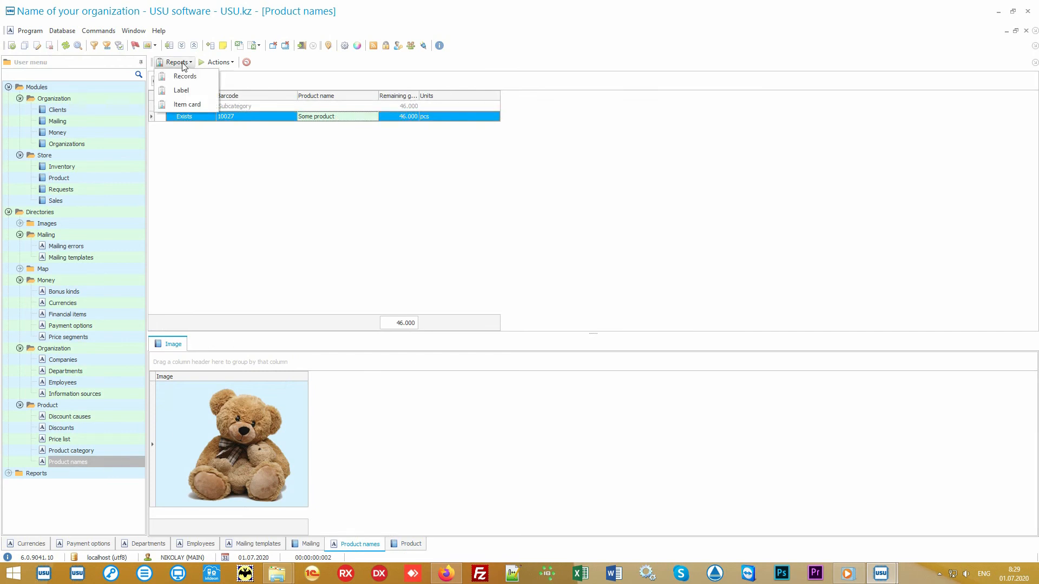
pyautogui.click(187, 77)
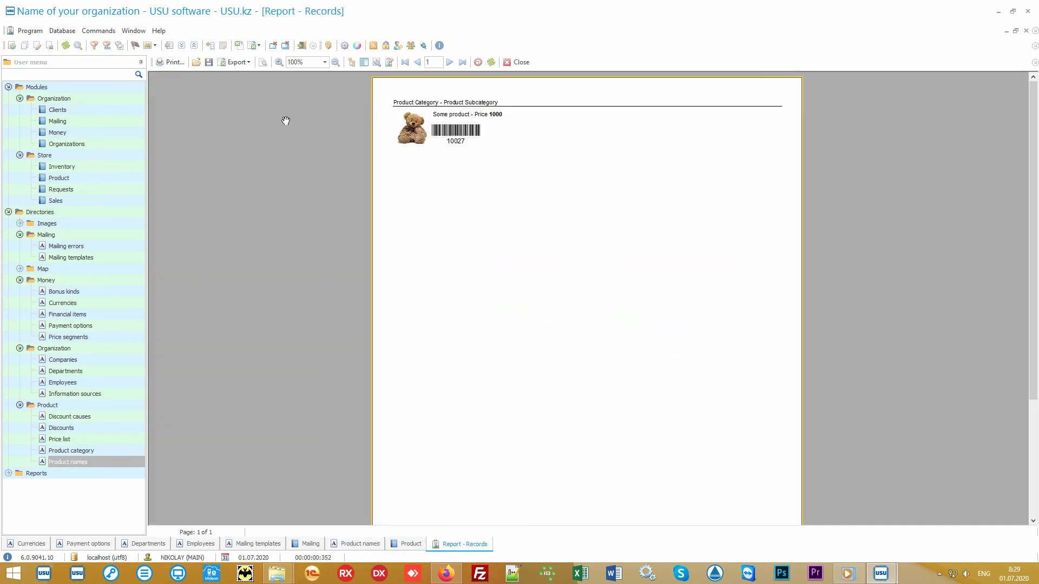
pyautogui.scroll(3, 501, 212)
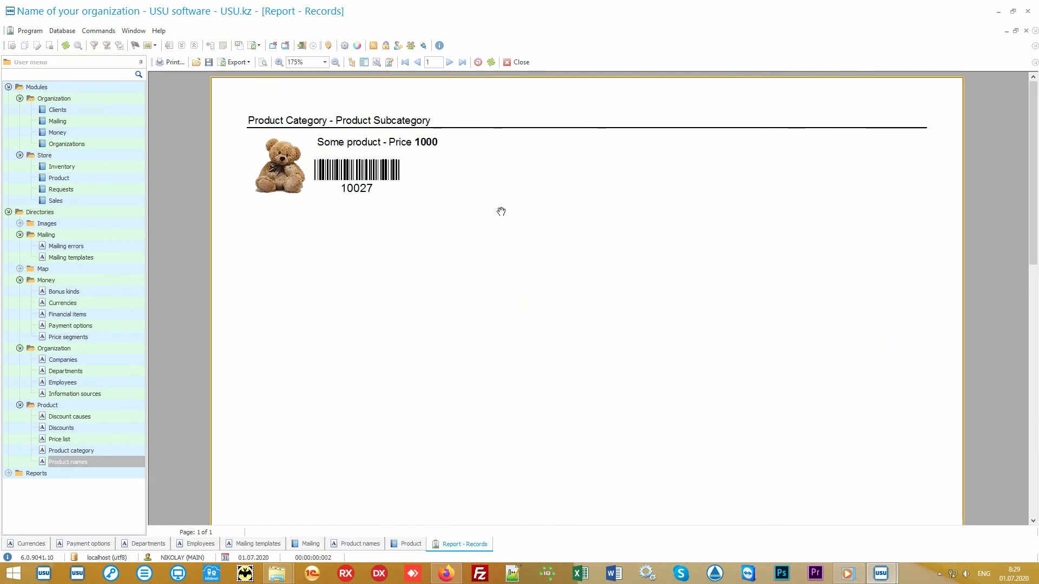
pyautogui.click(519, 63)
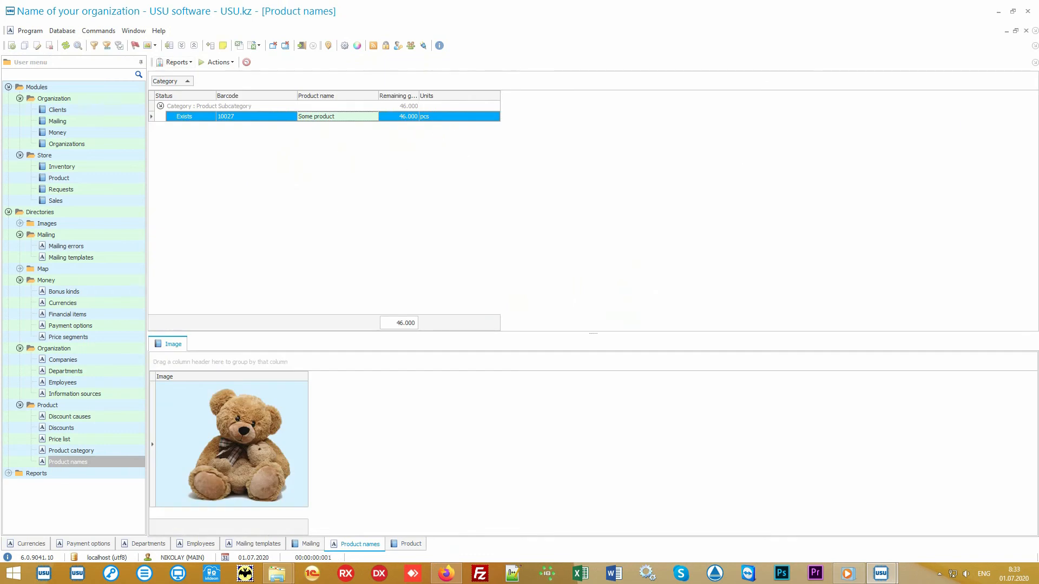
# - Reopen the Product module and compare the receipt to Main store with the transfer from Main store to Branch 1
pyautogui.click(122, 179)
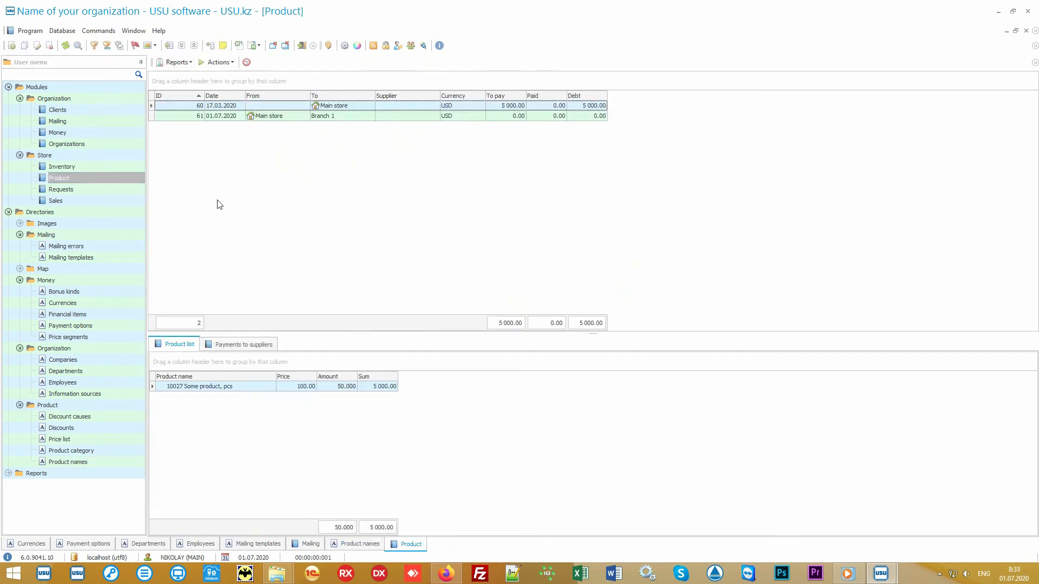
pyautogui.click(357, 106)
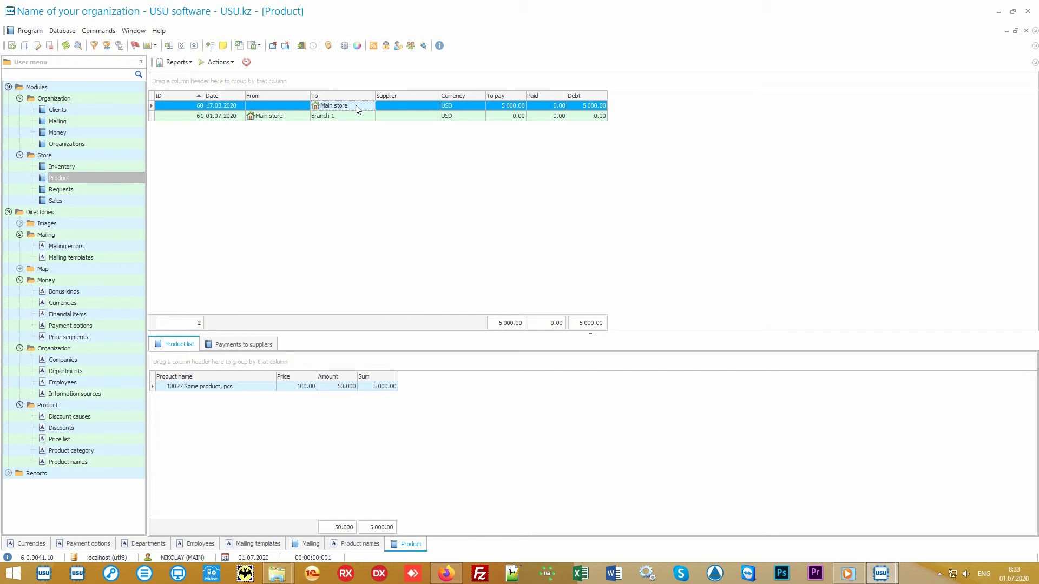
pyautogui.click(290, 120)
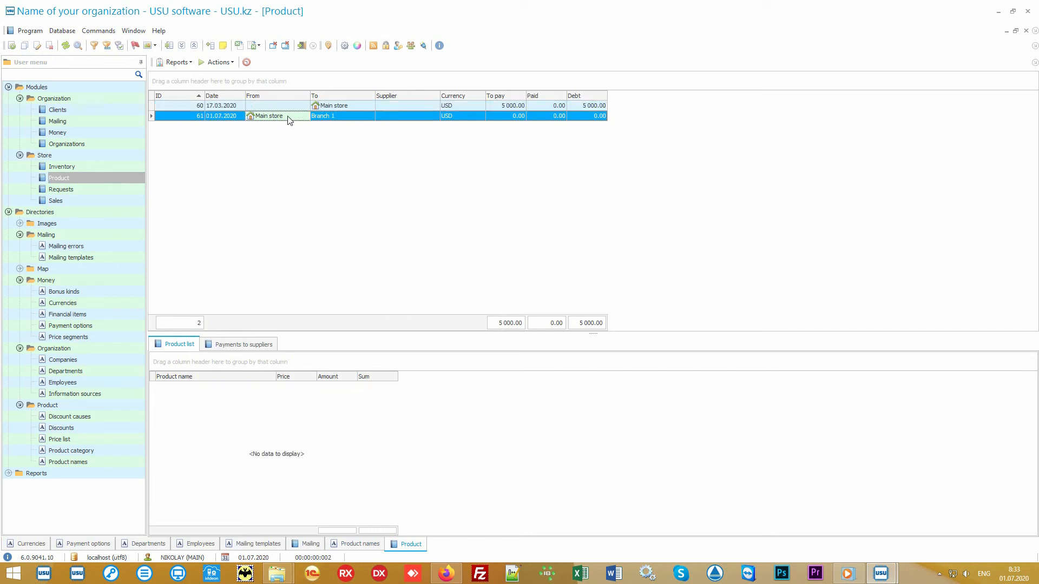
pyautogui.click(342, 117)
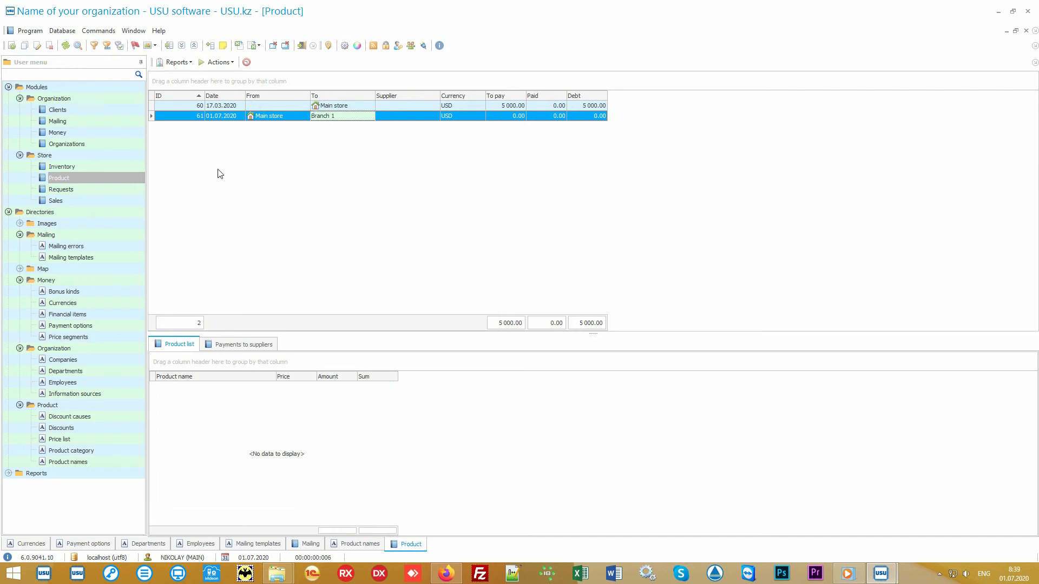
# - Open the Sales module and search for sales with a sell date from 01.07.2020
pyautogui.click(103, 200)
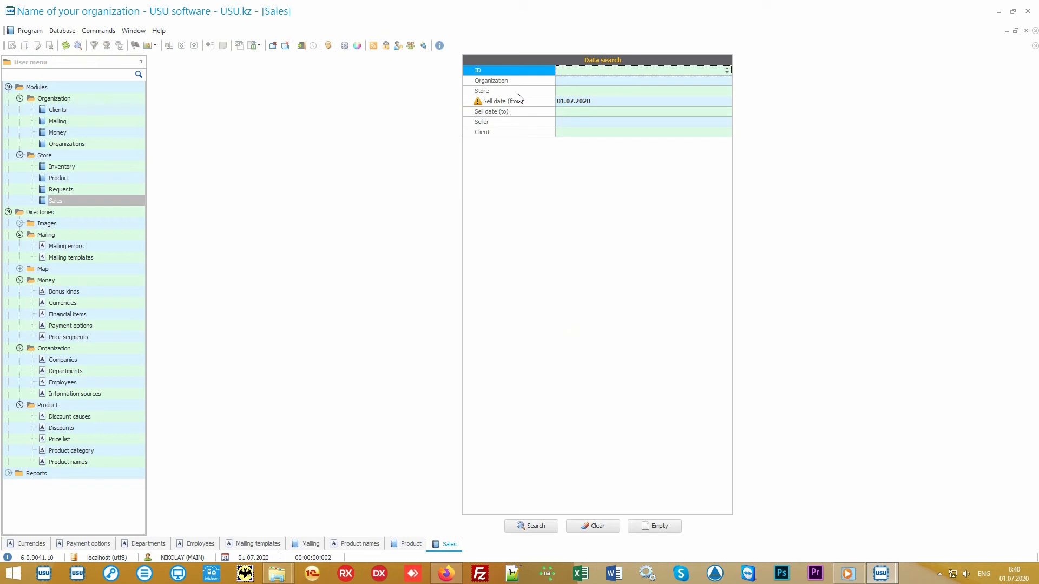
pyautogui.moveTo(525, 72)
pyautogui.mouseDown()
pyautogui.moveTo(520, 135)
pyautogui.moveTo(519, 70)
pyautogui.mouseUp()
pyautogui.click(540, 531)
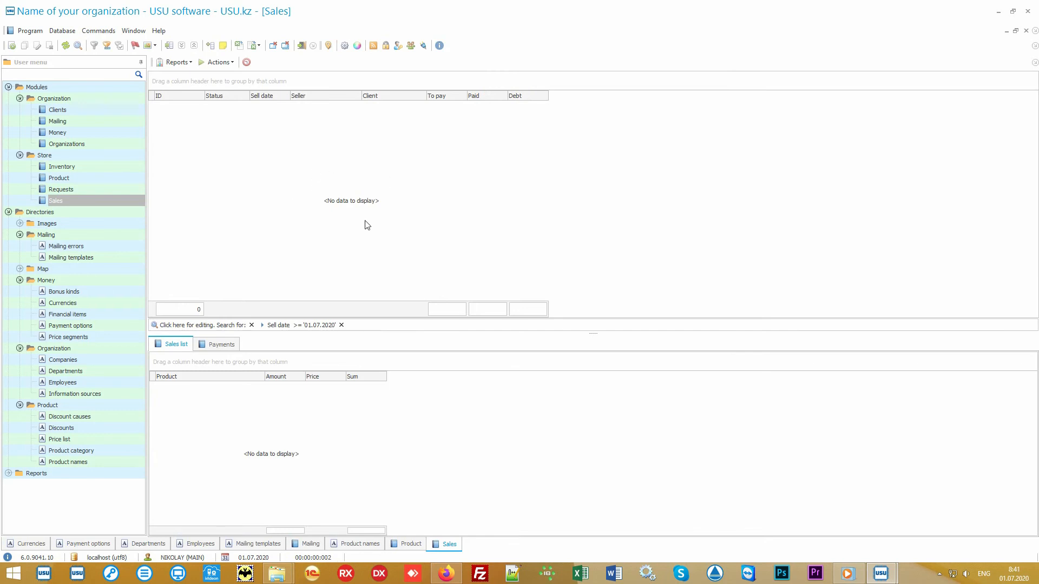
# - Start a new sale with the Sell action and choose the client by entering their card number
pyautogui.click(220, 63)
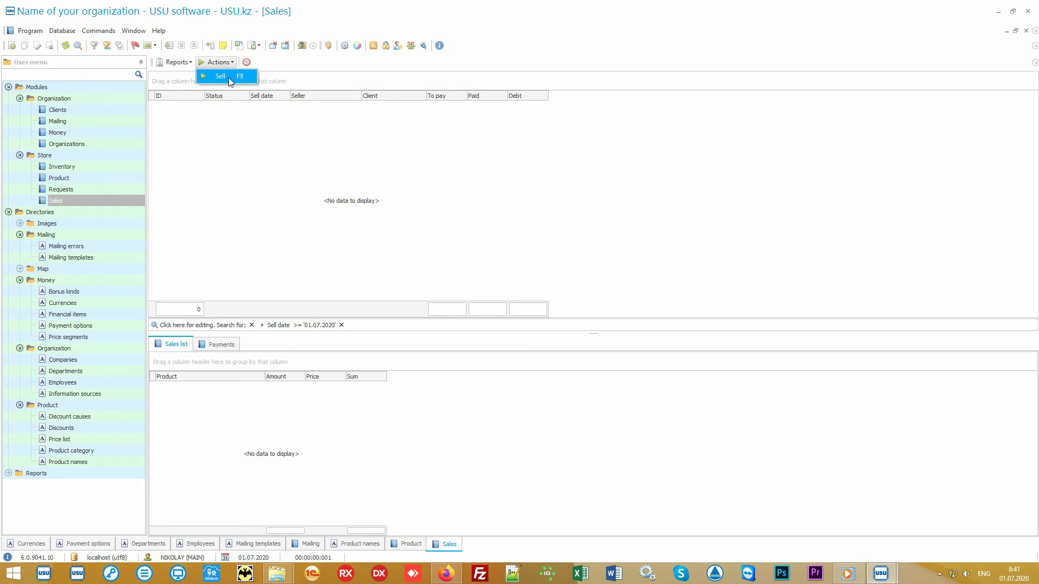
pyautogui.click(228, 76)
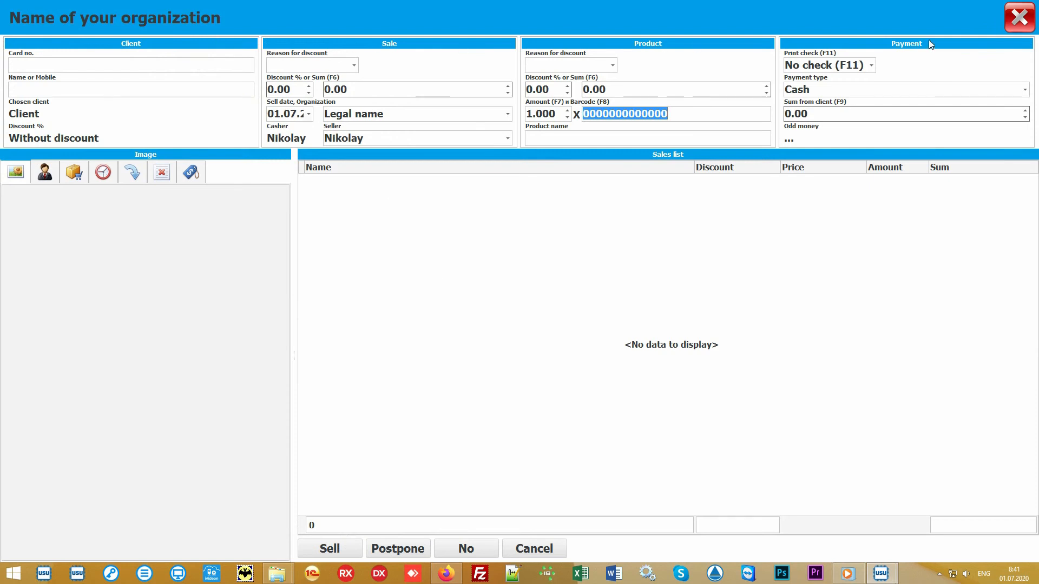
pyautogui.click(474, 272)
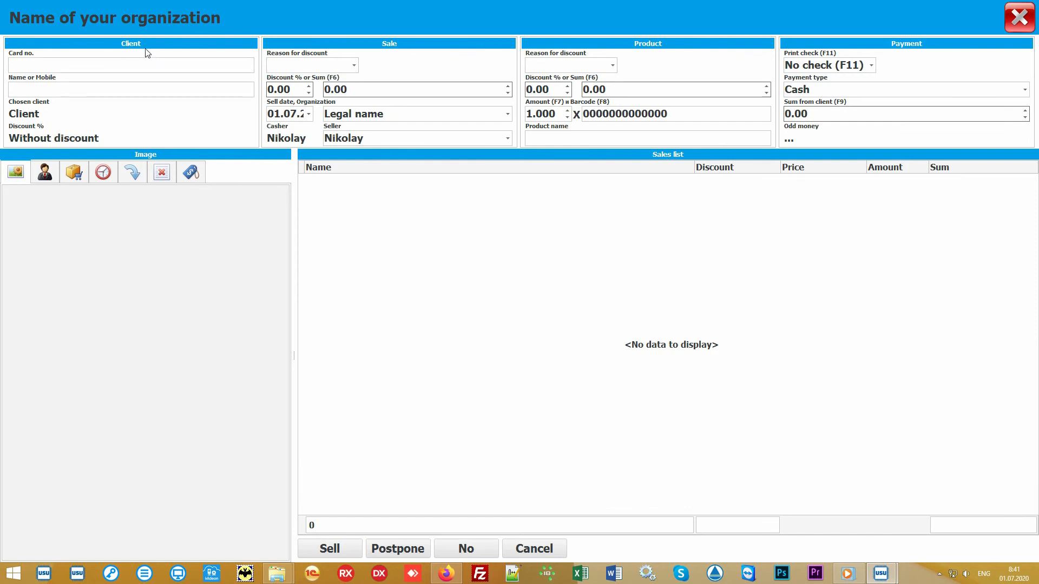
pyautogui.click(82, 64)
pyautogui.write('111')
pyautogui.press('Return')
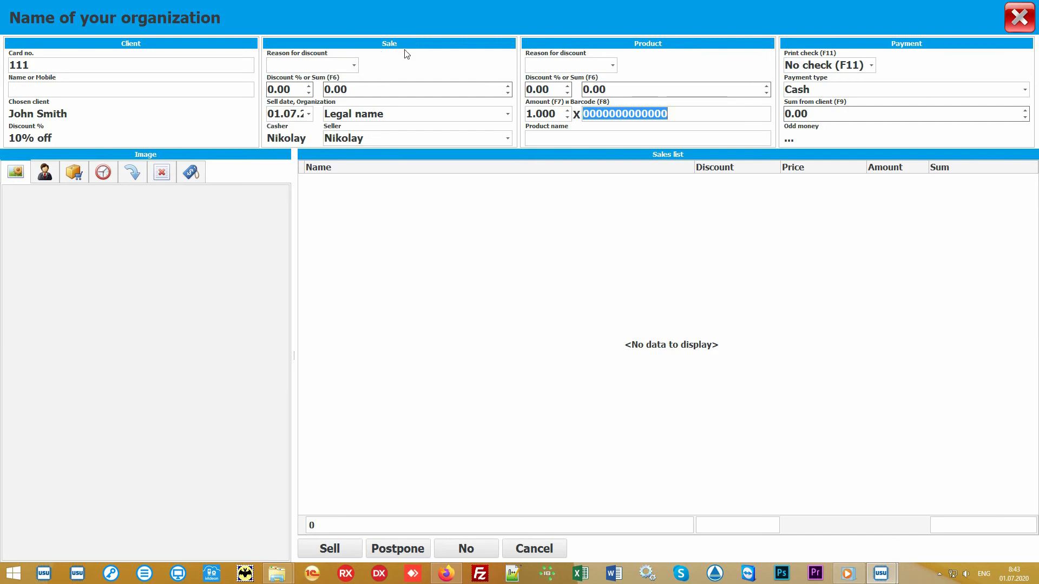
# - Review the available organizations and sellers for the sale, keeping Legal name and the current seller selected
pyautogui.click(508, 115)
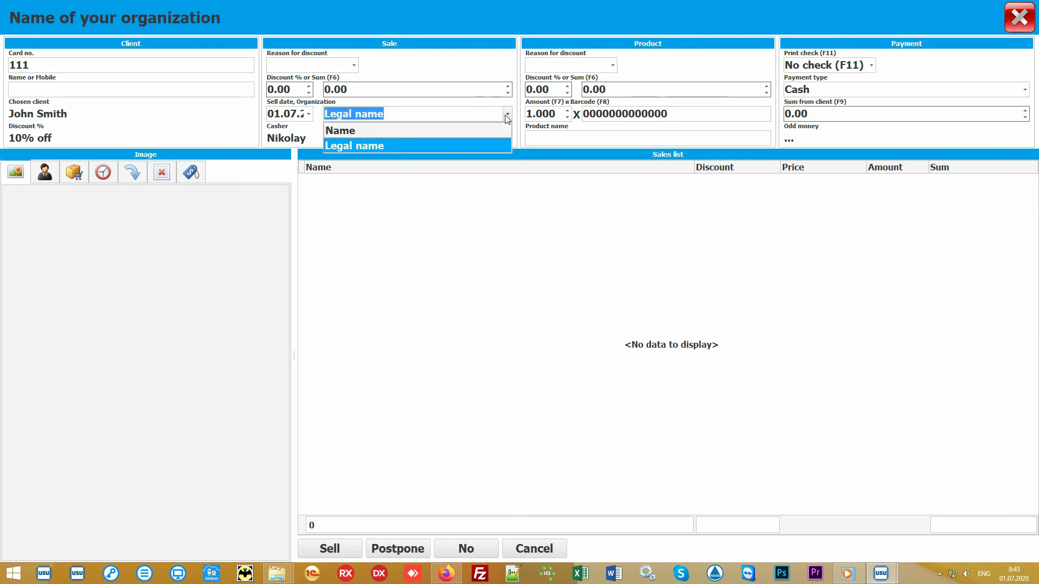
pyautogui.click(507, 115)
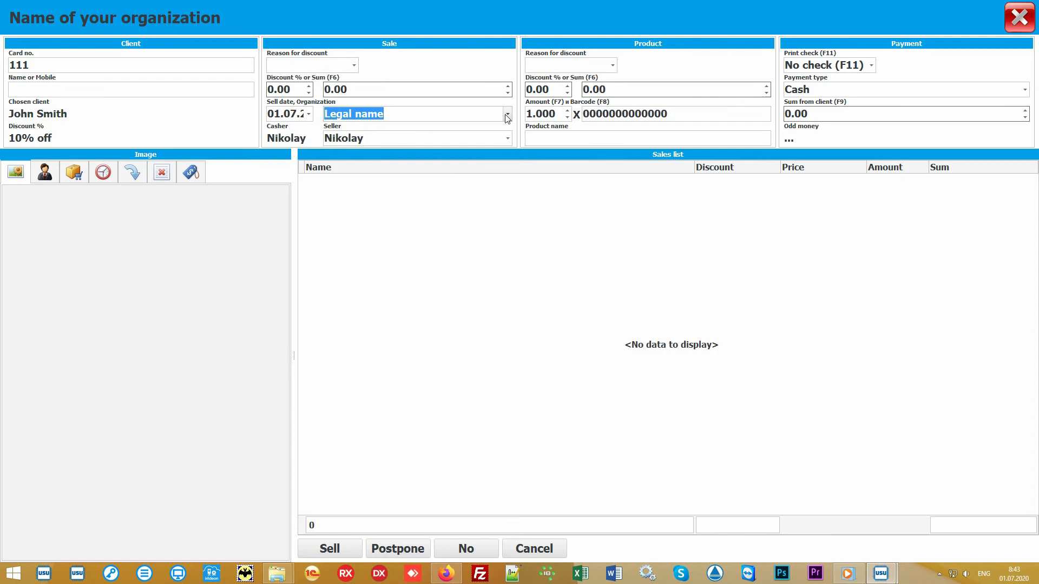
pyautogui.click(507, 138)
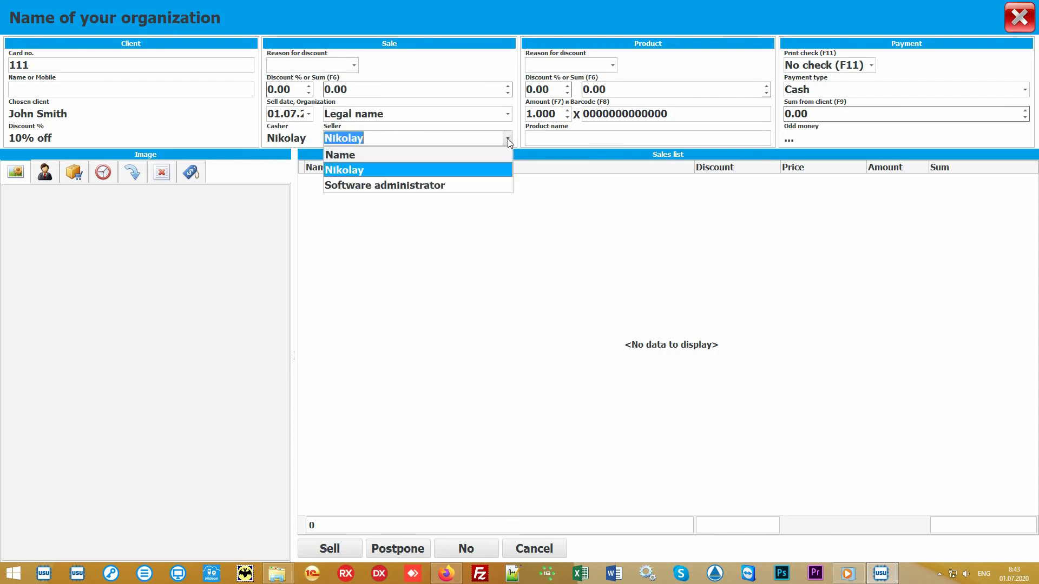
pyautogui.click(479, 170)
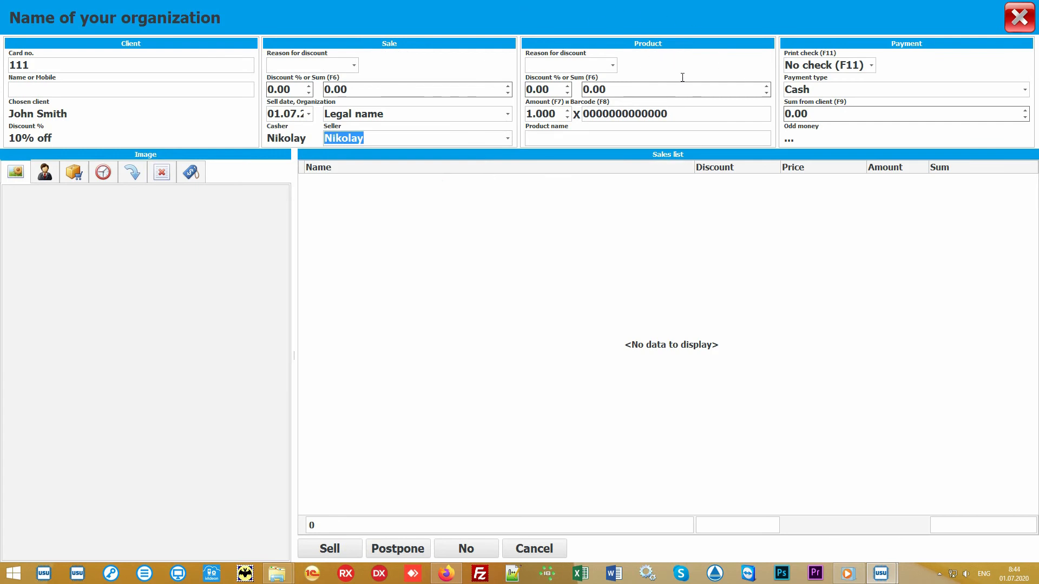
# - Add one unit of Some product to the sales list using barcode 10027
pyautogui.click(697, 113)
pyautogui.write('100')
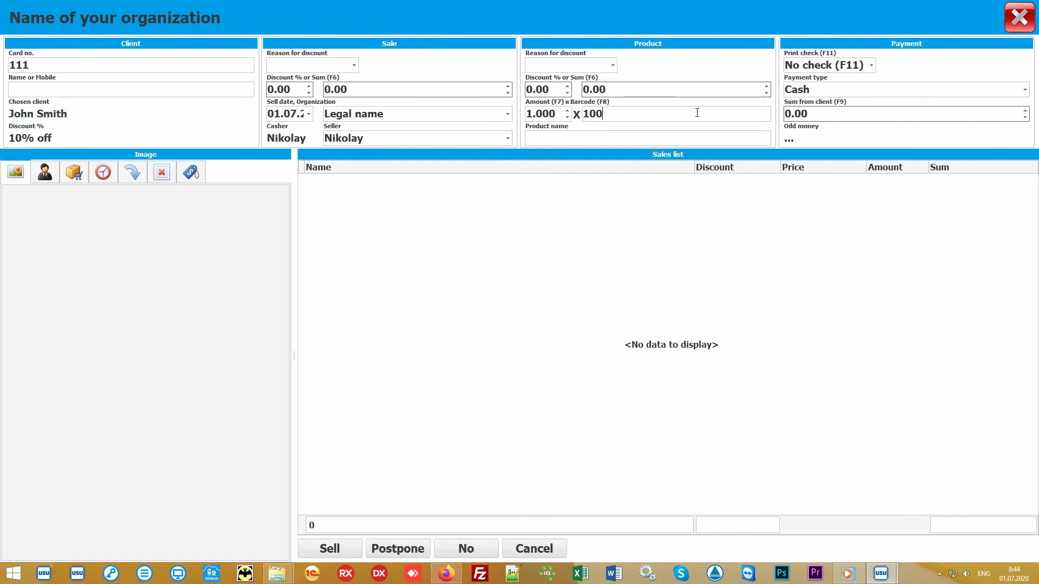
pyautogui.write('27')
pyautogui.press('Return')
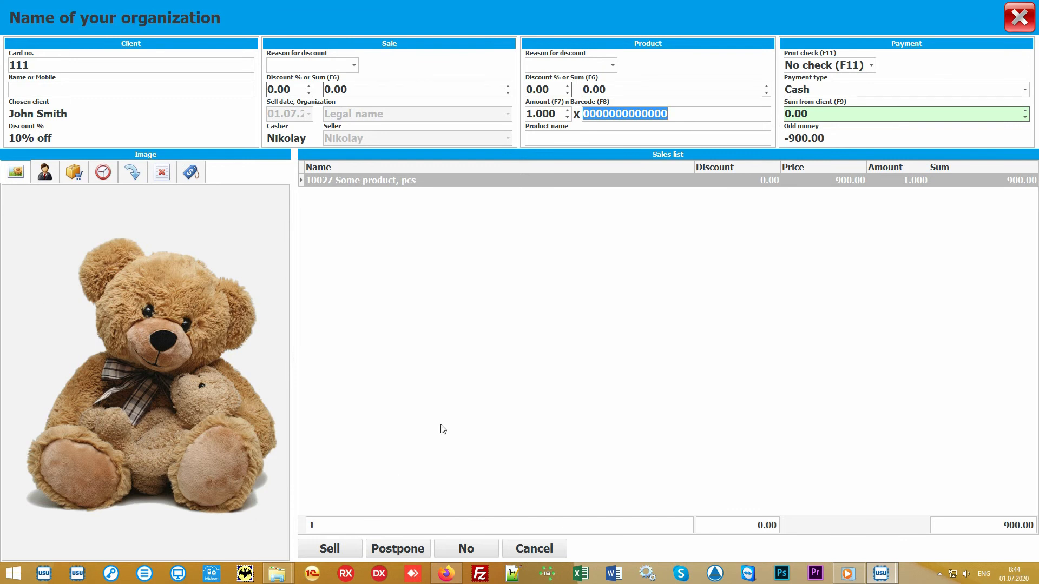
pyautogui.click(505, 351)
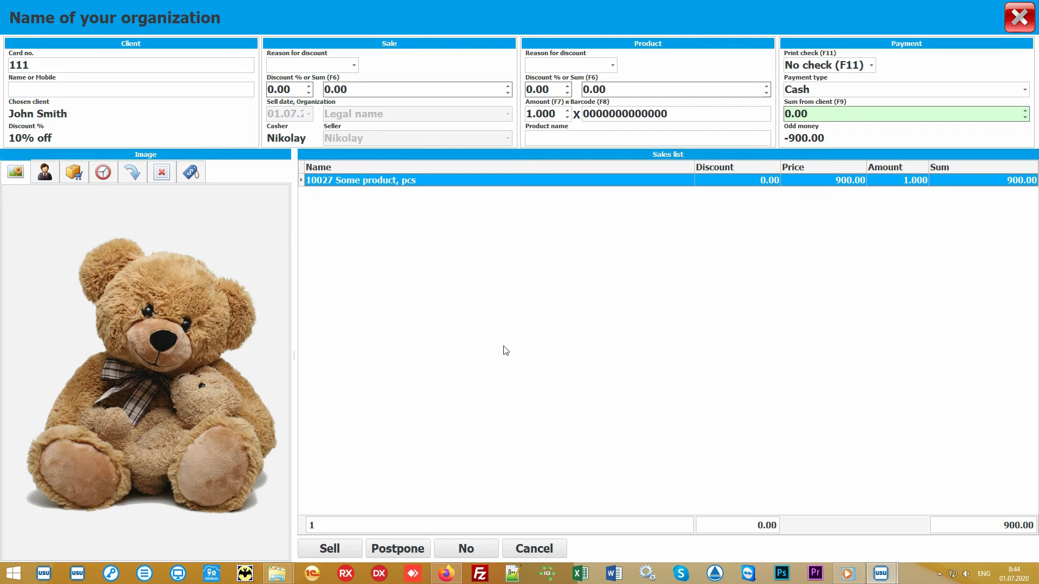
# - Show the product name search field and the list of products available for selection in Main store
pyautogui.click(577, 136)
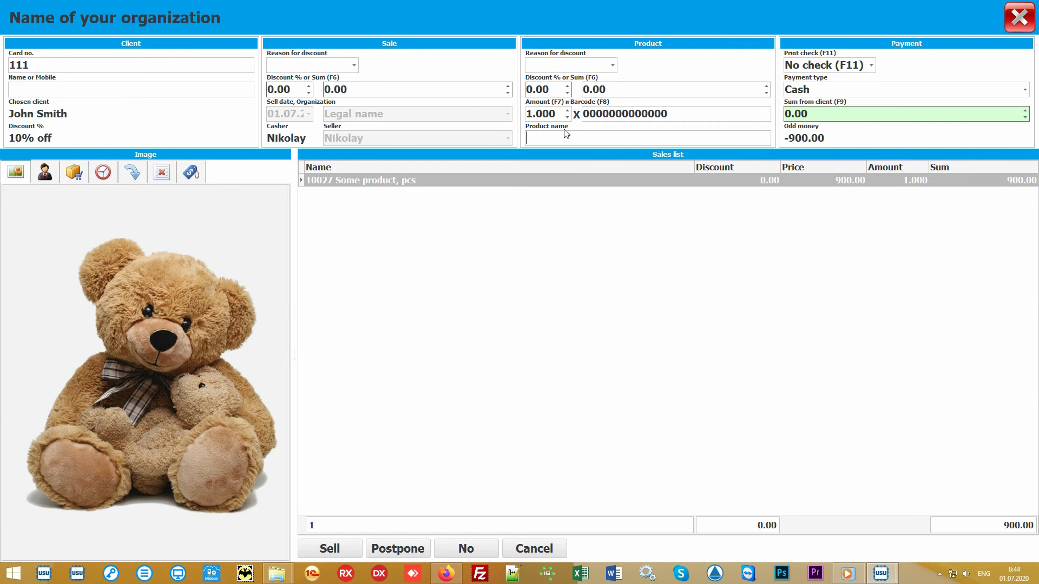
pyautogui.click(75, 172)
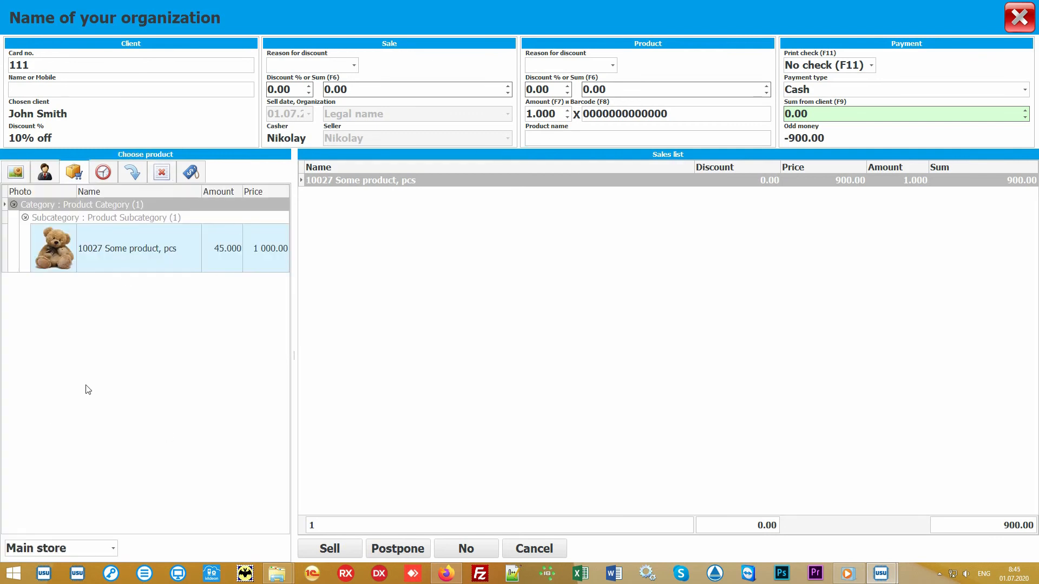
pyautogui.click(168, 357)
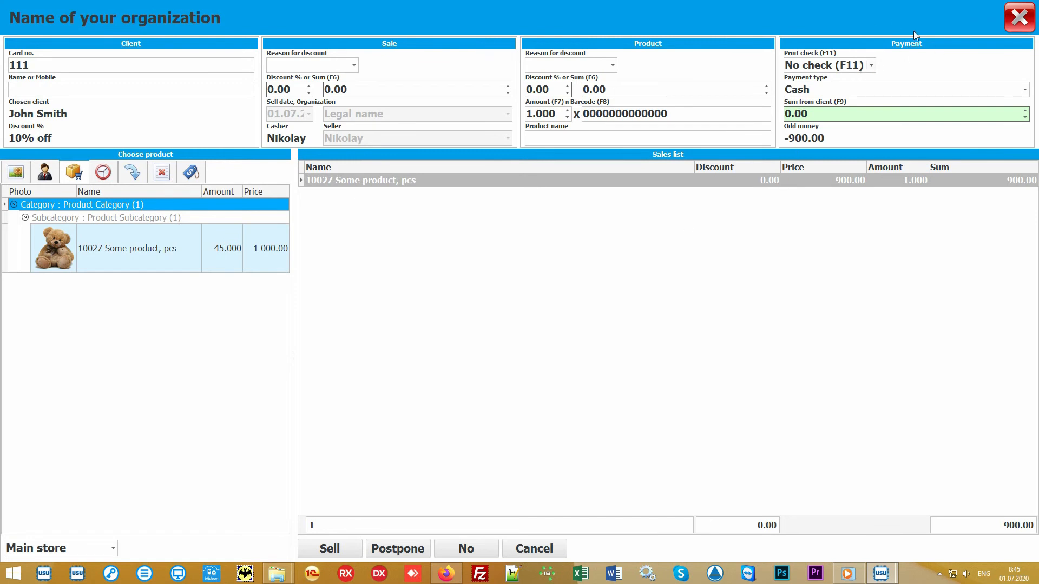
# - Set the sum from client to 1000 and review the payment type and check printing options, keeping Cash and No check
pyautogui.click(853, 115)
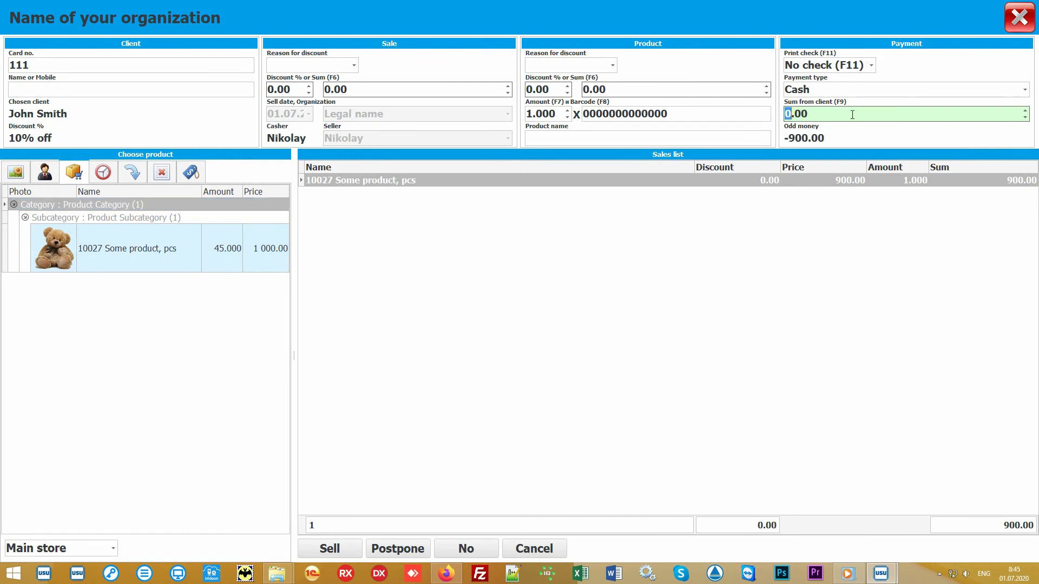
pyautogui.write('1000')
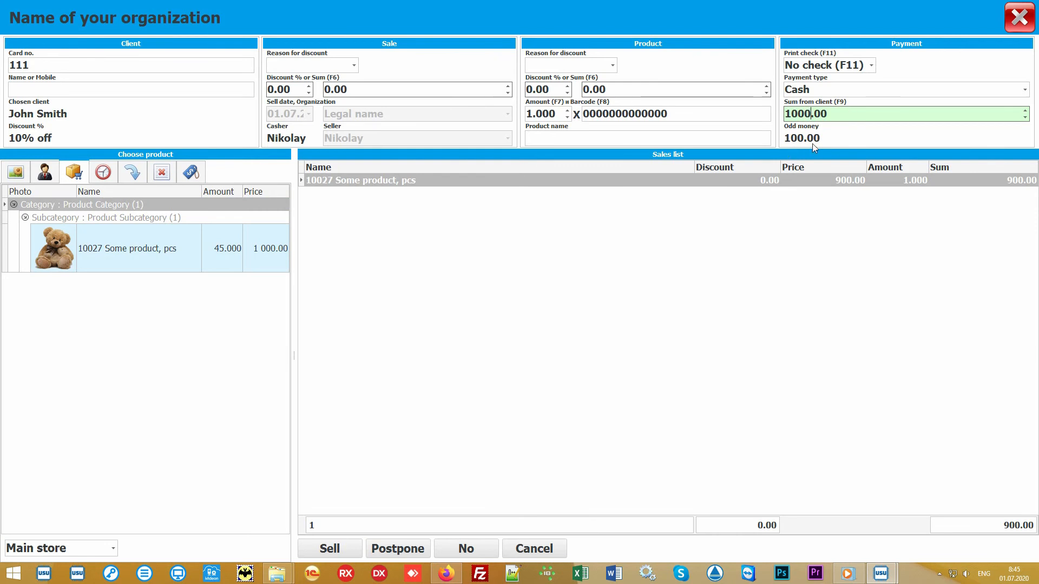
pyautogui.click(1026, 90)
pyautogui.click(1026, 91)
pyautogui.click(871, 66)
pyautogui.click(872, 66)
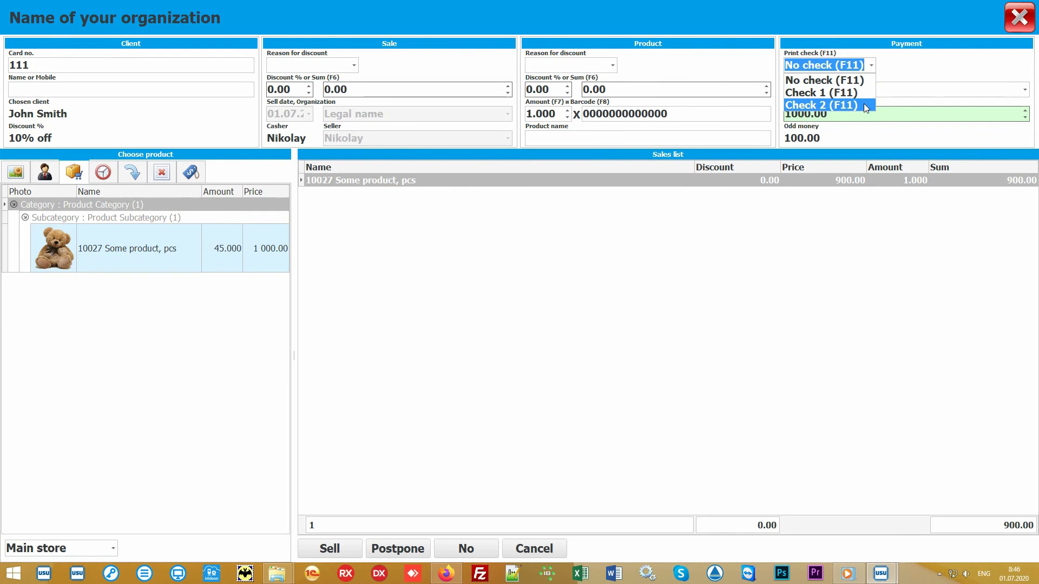
pyautogui.click(875, 65)
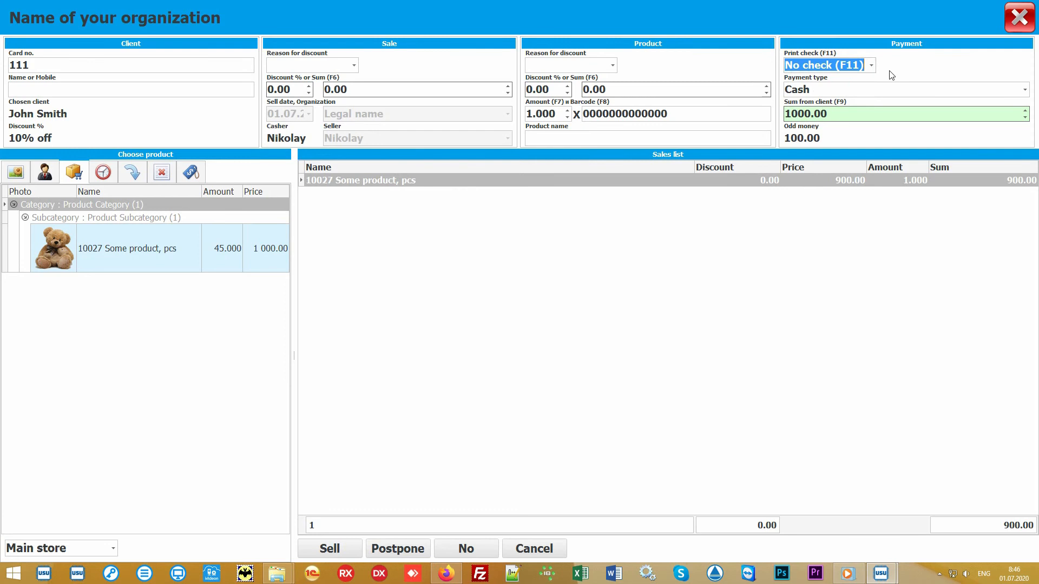
pyautogui.click(521, 313)
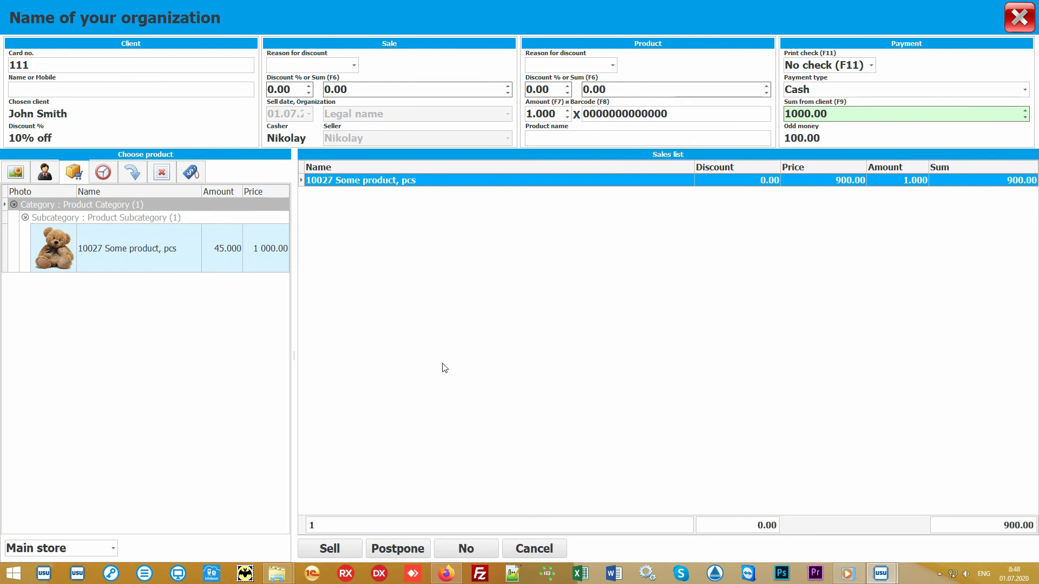
# - Complete the sale, close the selling window, and select the new record in the sales table
pyautogui.click(331, 549)
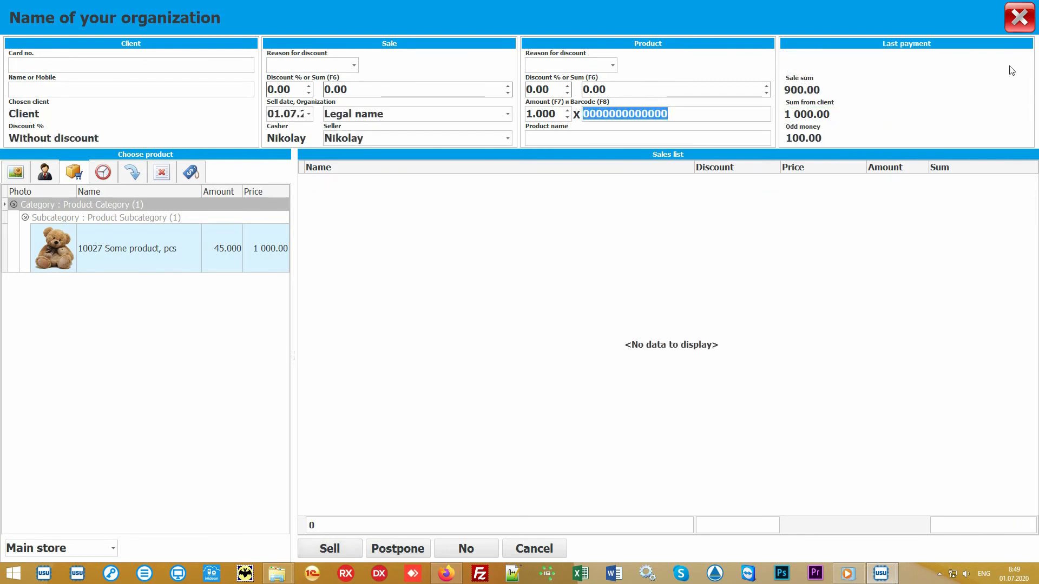
pyautogui.click(1021, 19)
pyautogui.click(378, 105)
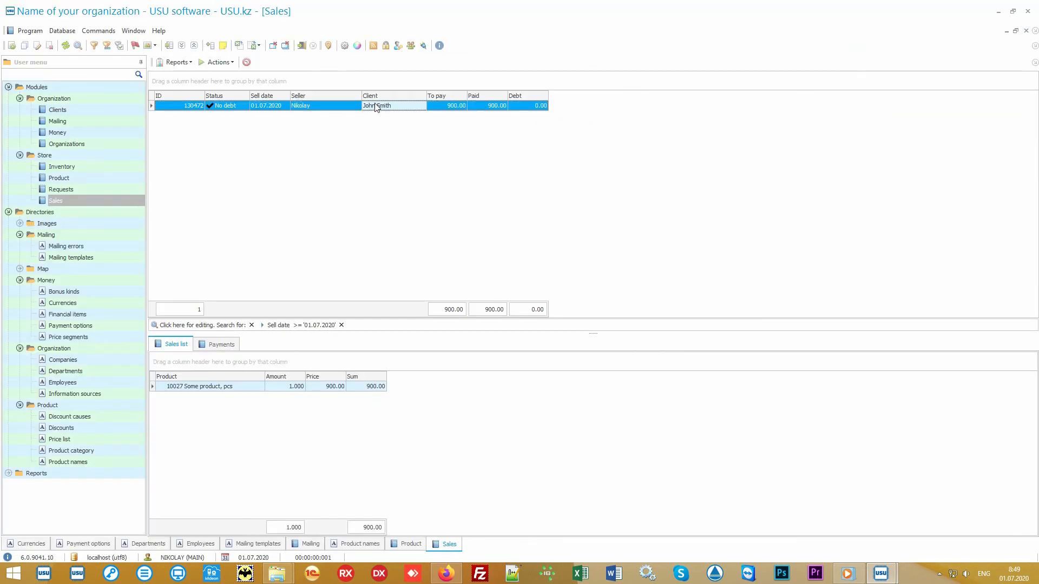
# - Generate the Check report for the selected sale, view the receipt enlarged to 250%, and close the report
pyautogui.click(179, 64)
pyautogui.click(198, 74)
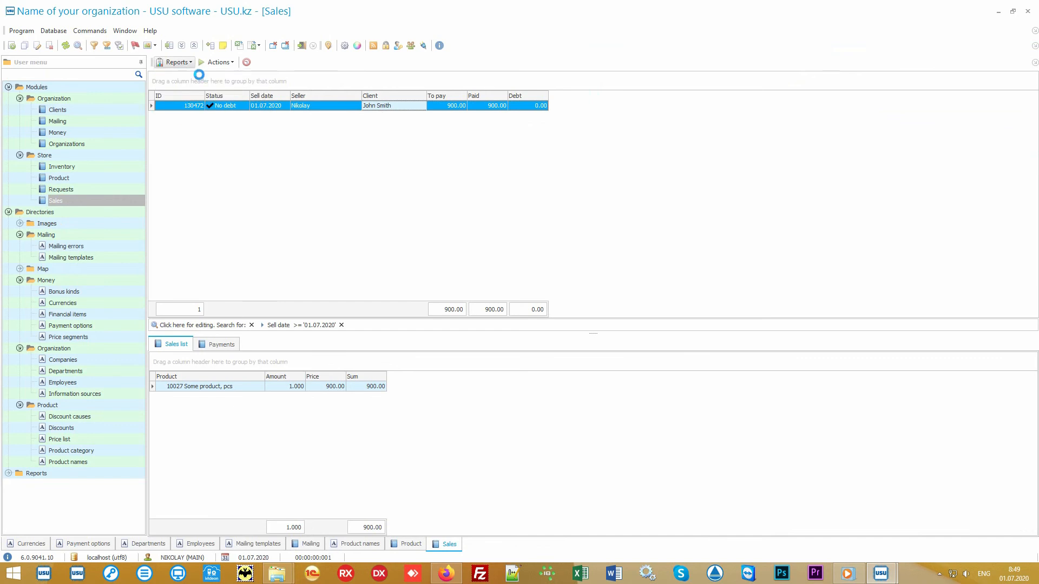
pyautogui.scroll(6, 516, 240)
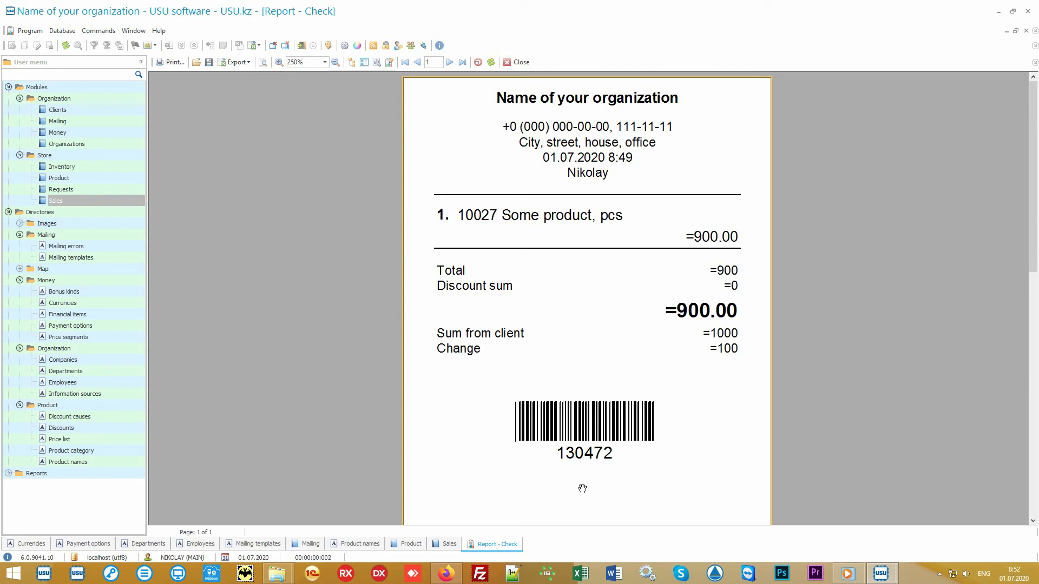
pyautogui.click(518, 64)
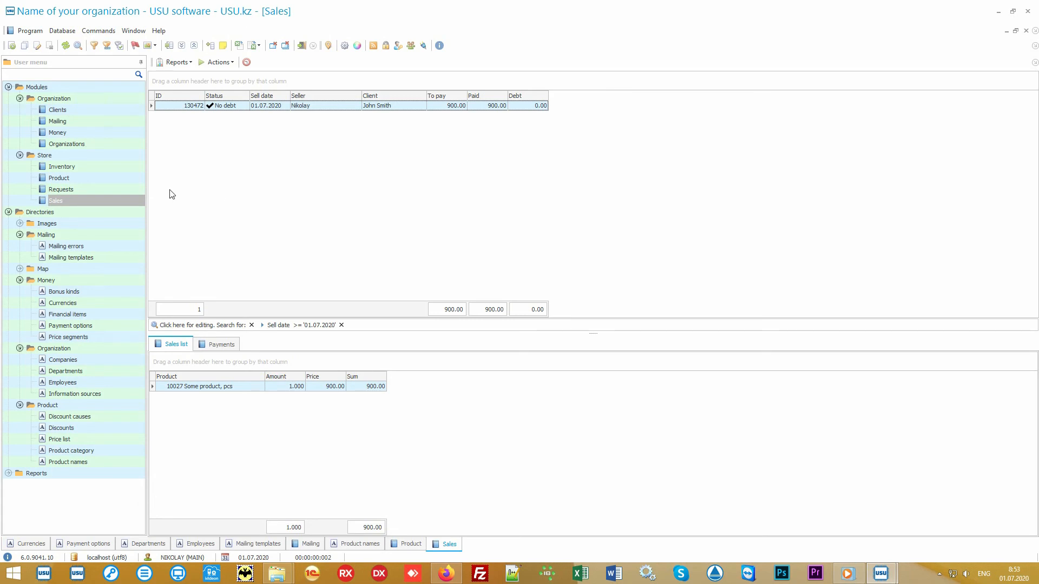
# - Open the Inventory module and examine the planned, actual and difference amounts of Some product in the Main store inventory
pyautogui.click(115, 167)
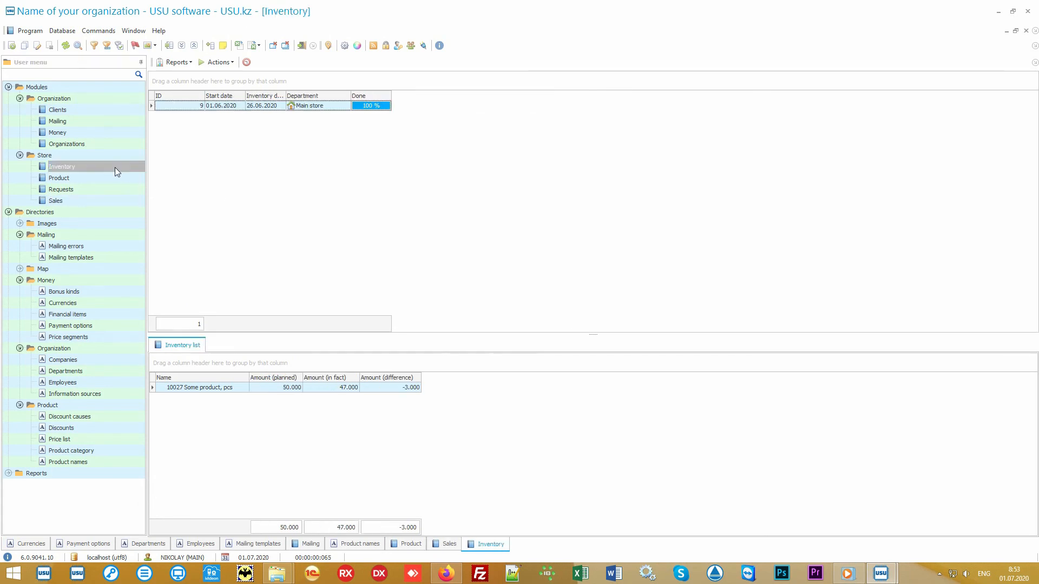
pyautogui.click(343, 108)
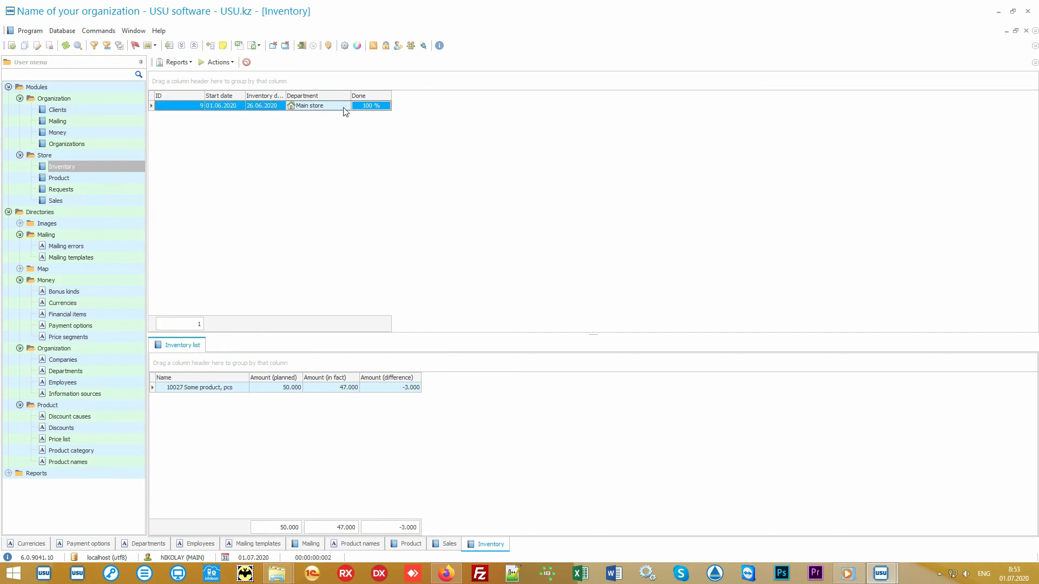
pyautogui.click(235, 393)
pyautogui.click(264, 391)
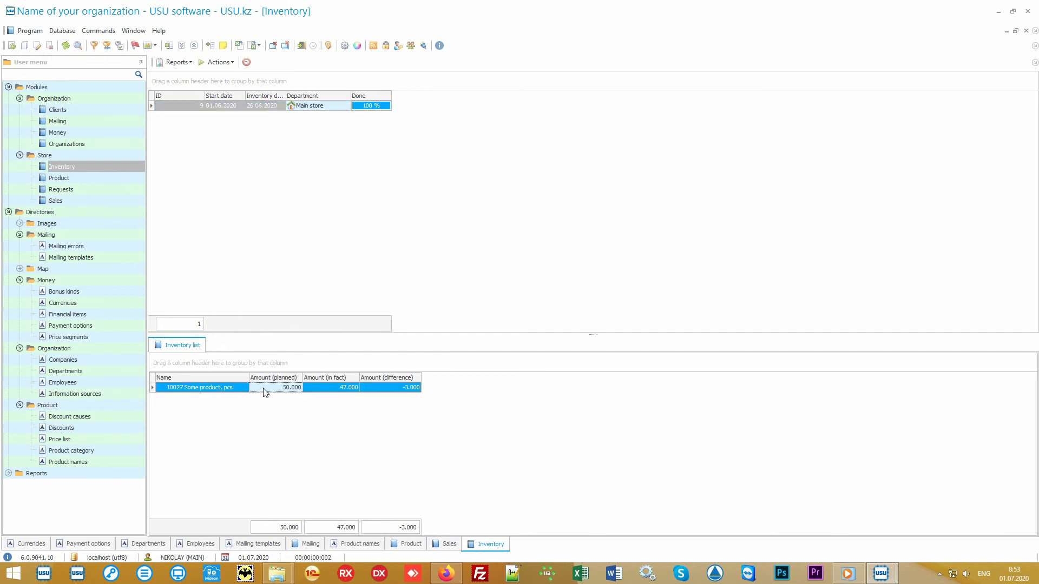
pyautogui.click(321, 392)
pyautogui.click(383, 392)
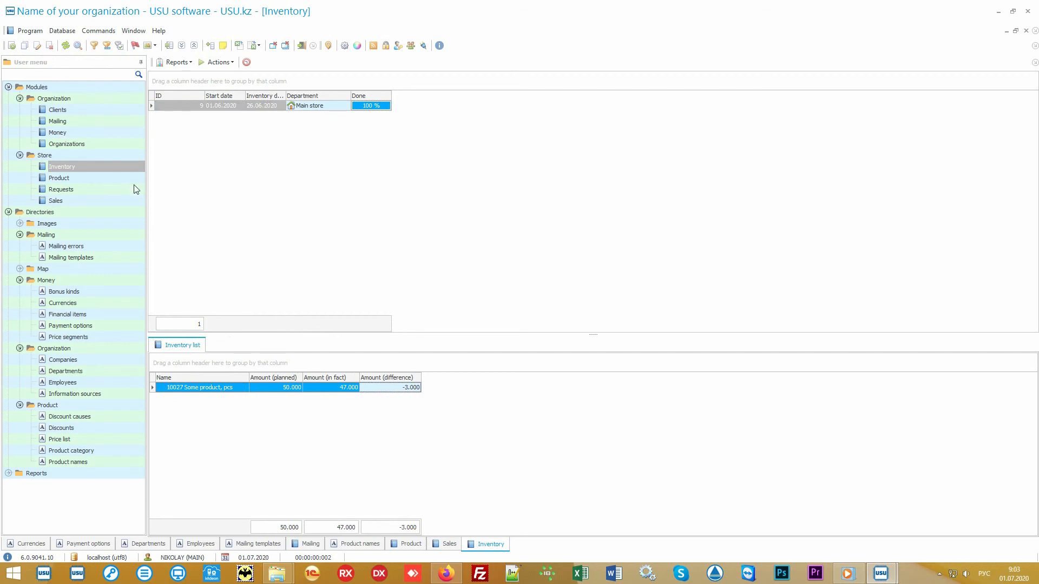
# - Open the Clients module and compare the client records in the VIP, Problem and Supplier categories
pyautogui.click(79, 110)
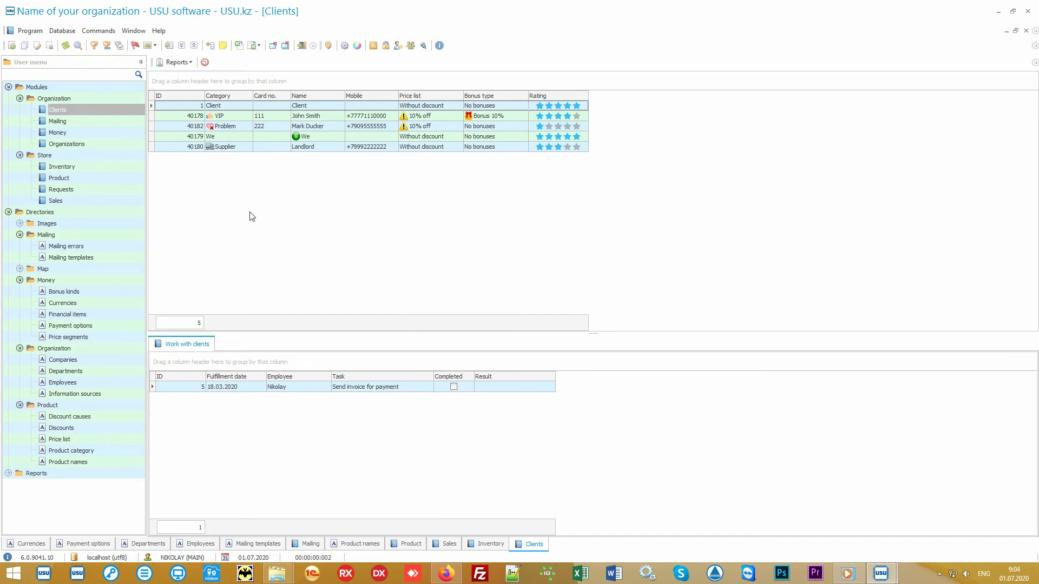
pyautogui.click(104, 201)
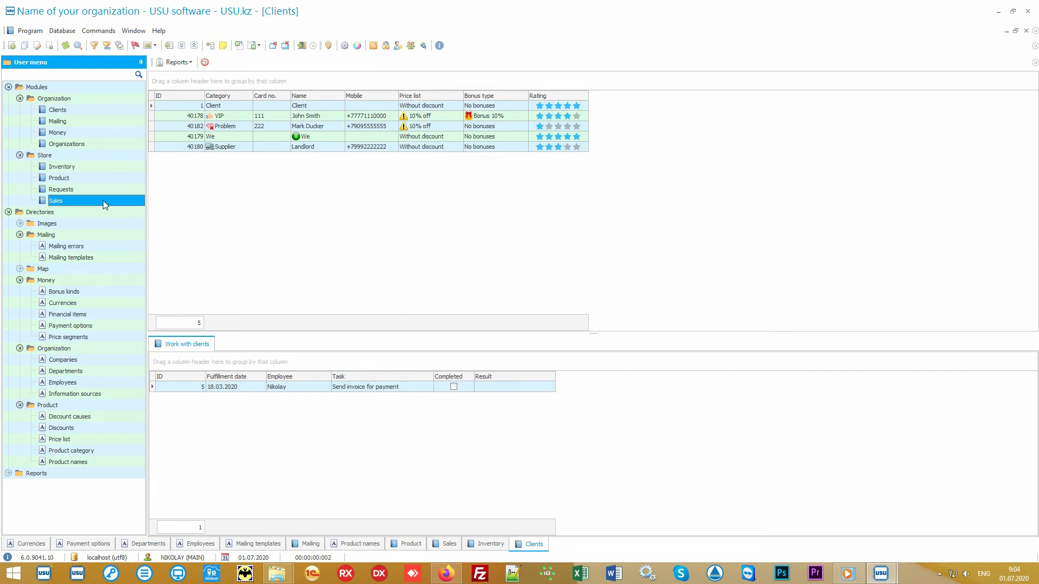
pyautogui.click(101, 112)
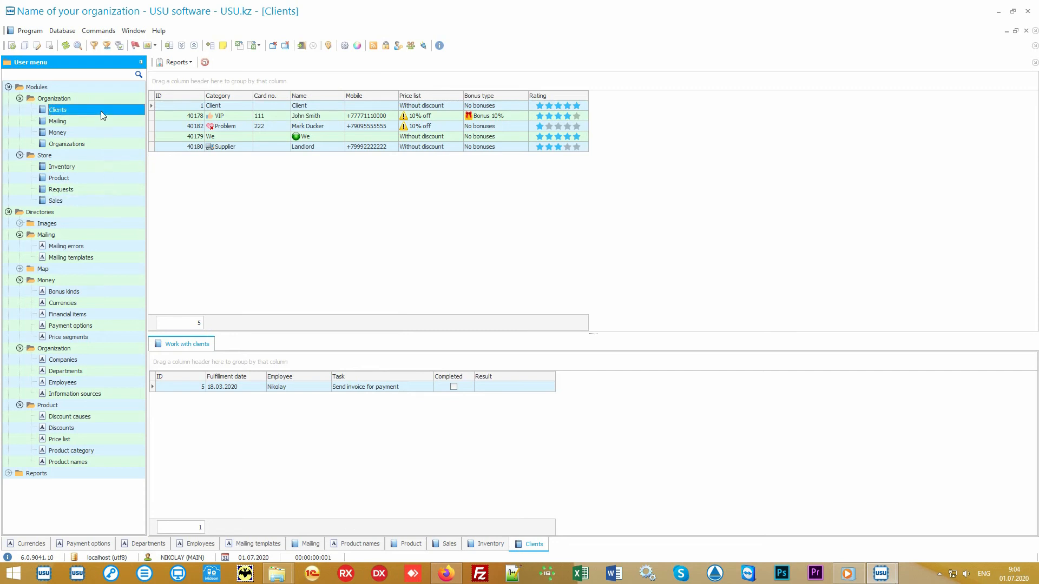
pyautogui.click(307, 228)
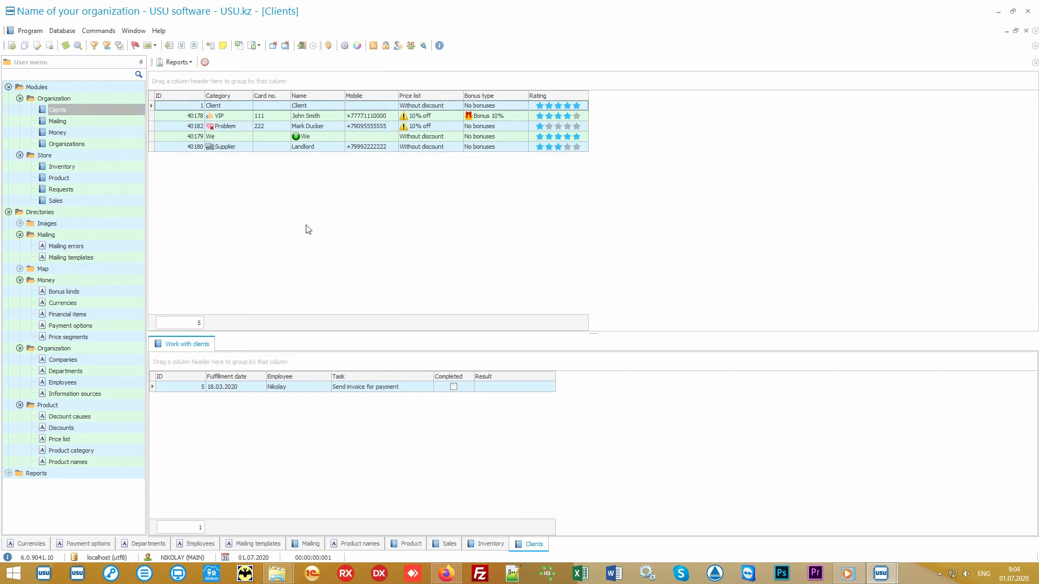
pyautogui.click(239, 118)
pyautogui.click(242, 130)
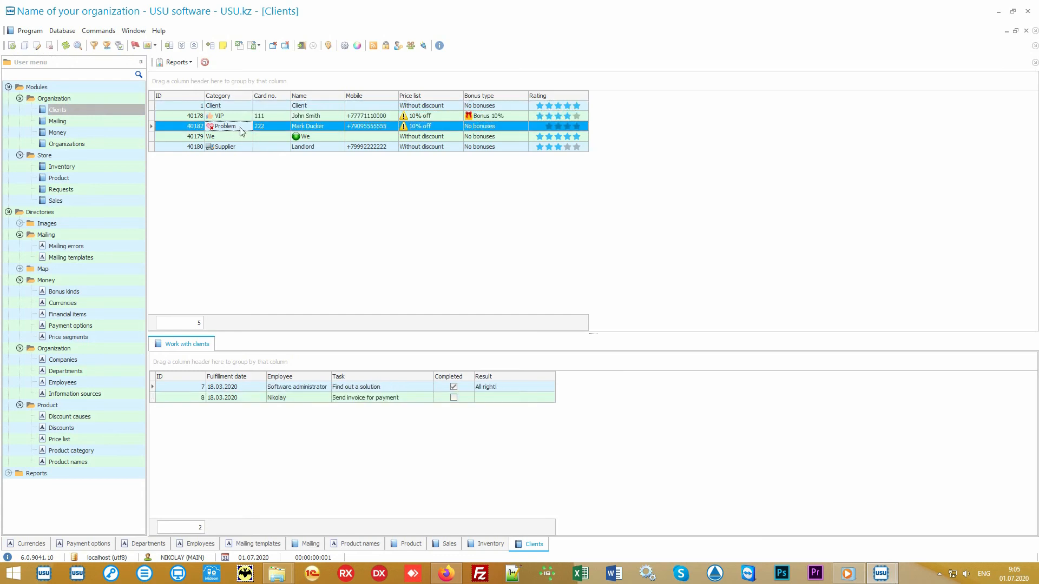
pyautogui.click(240, 147)
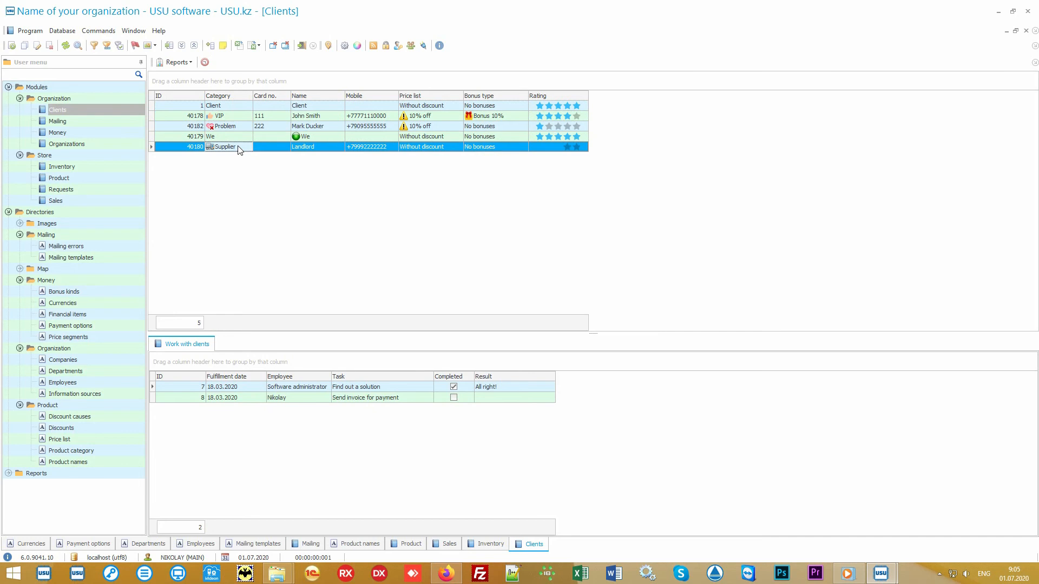
pyautogui.click(242, 116)
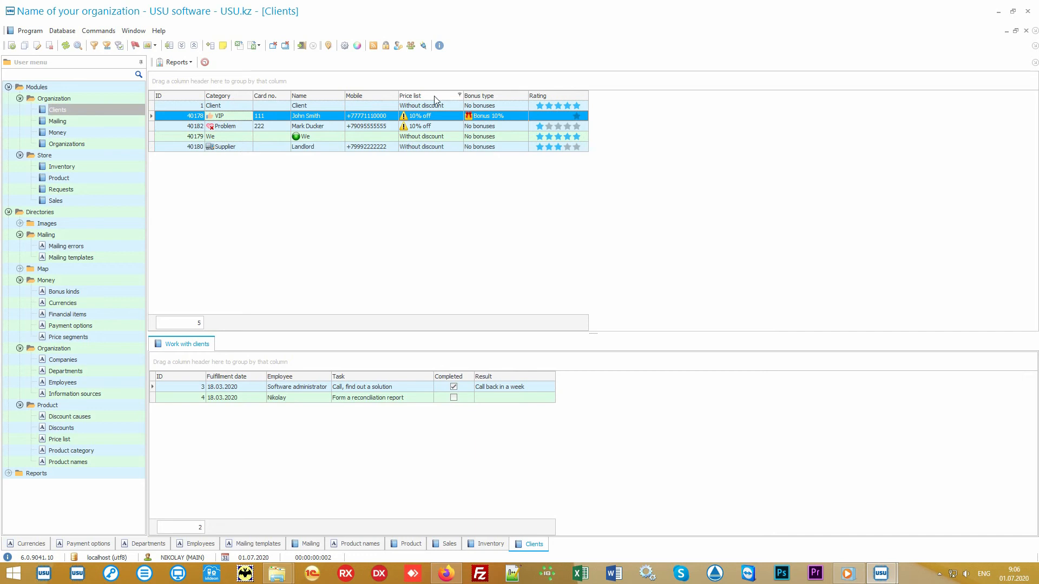
# - Add the Information source column to the clients table, directly after the Rating column
pyautogui.click(447, 108)
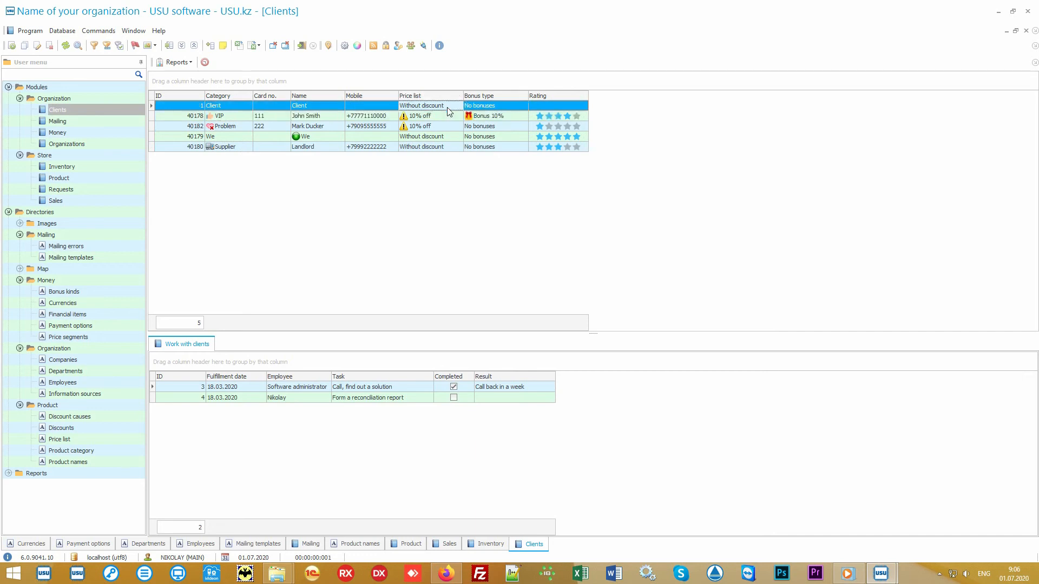
pyautogui.click(445, 116)
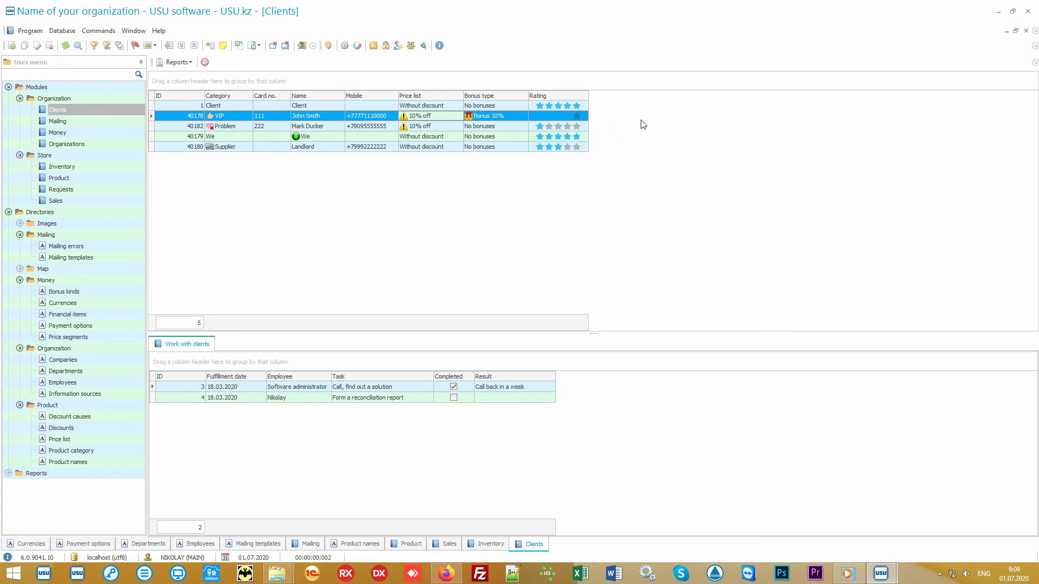
pyautogui.rightClick(649, 118)
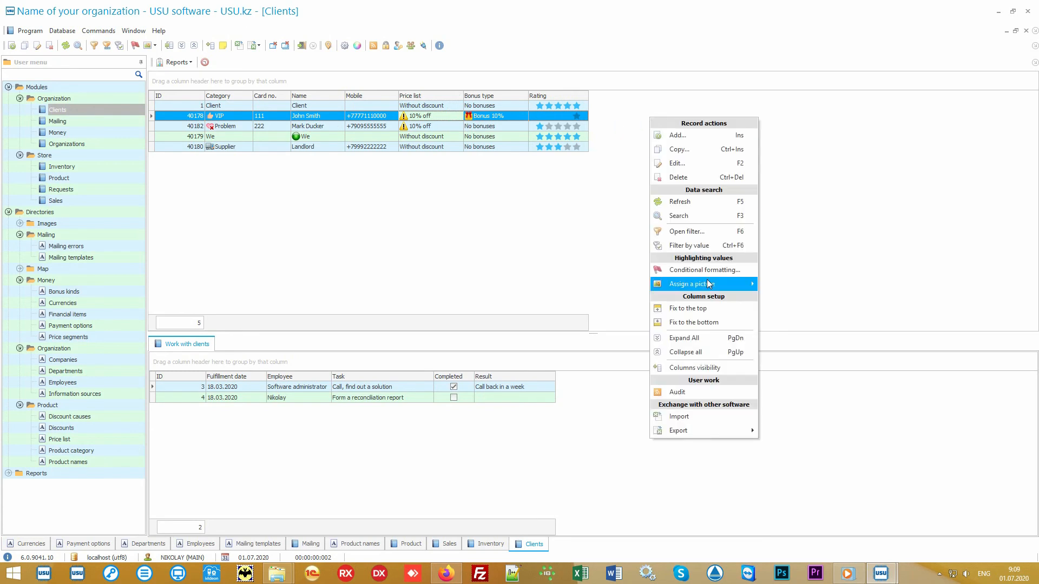
pyautogui.click(721, 367)
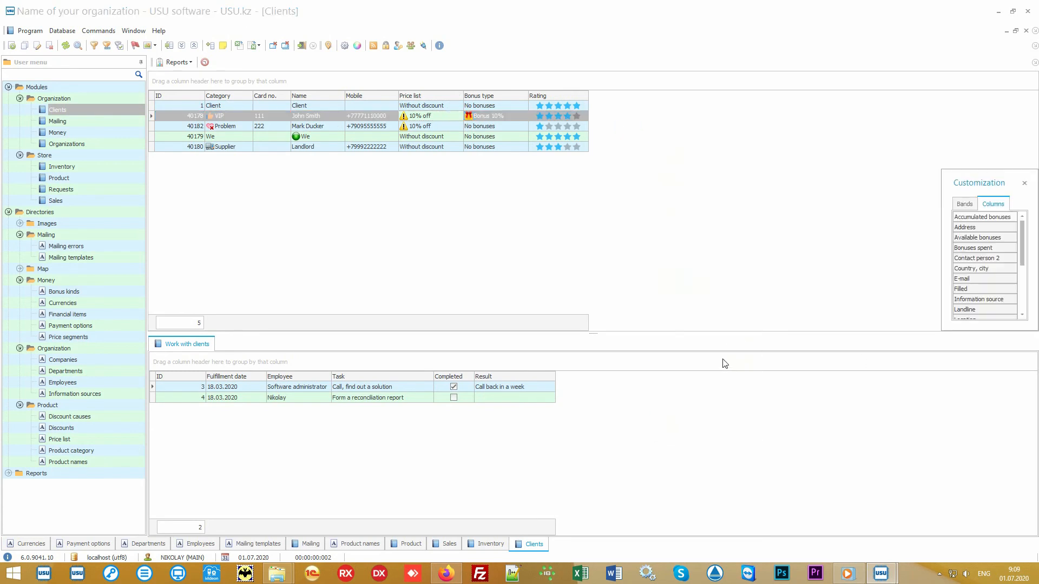
pyautogui.moveTo(942, 332); pyautogui.dragTo(801, 496)
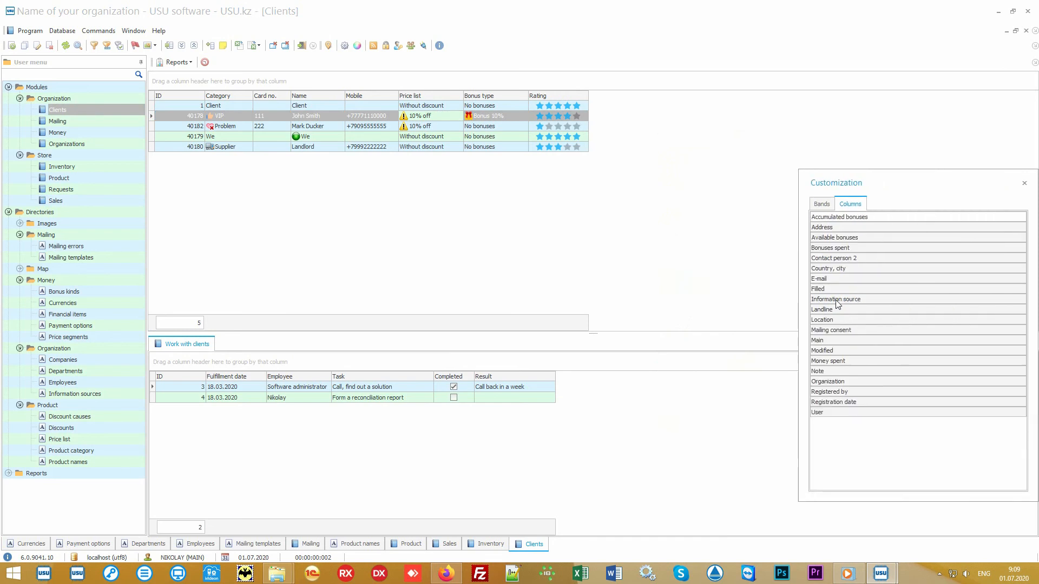
pyautogui.moveTo(836, 300); pyautogui.dragTo(598, 108)
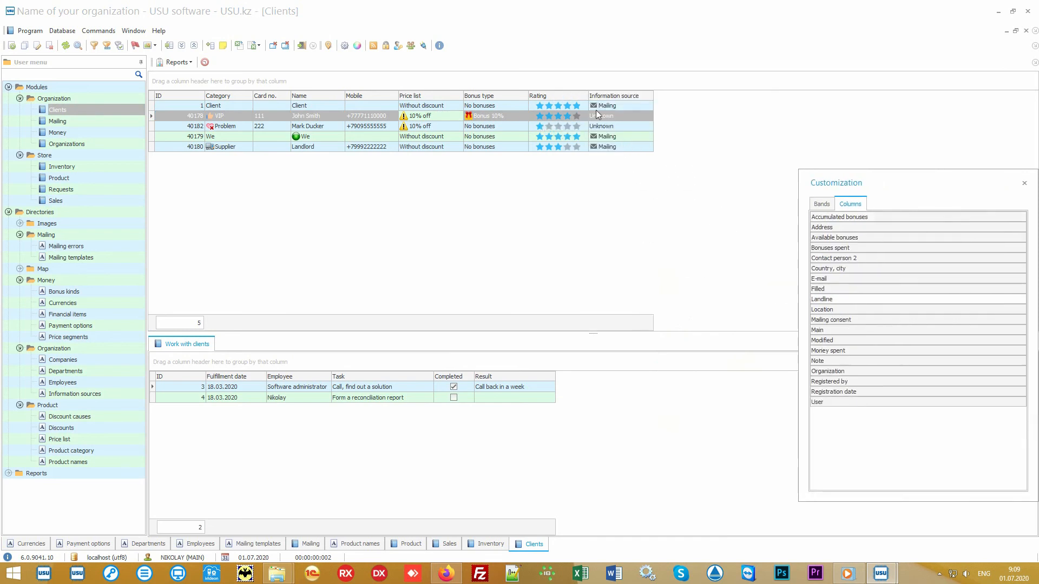
pyautogui.click(1025, 184)
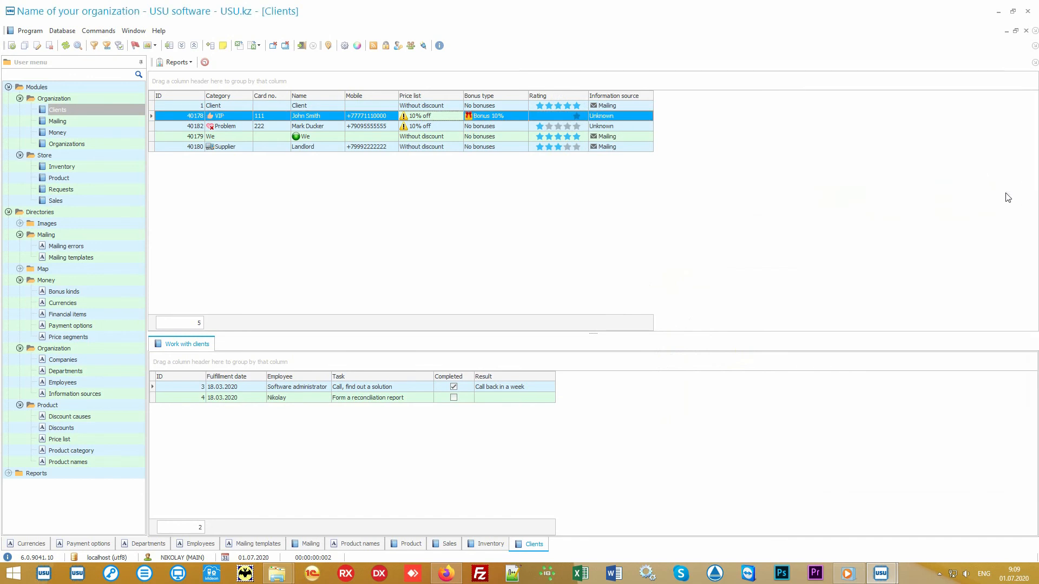
# - Examine the information source of the first two clients and the bonus type of the VIP client
pyautogui.click(643, 107)
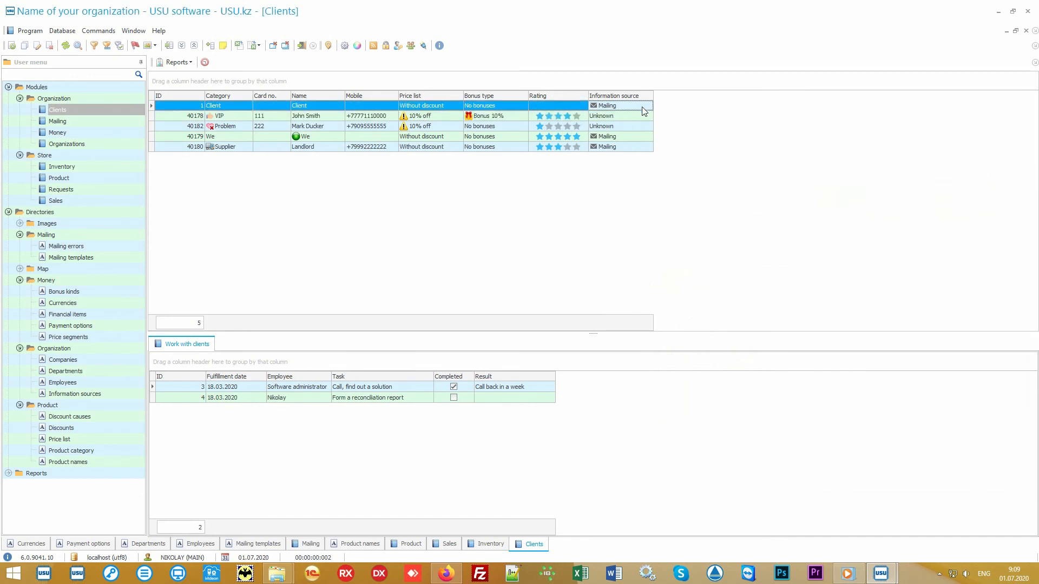
pyautogui.click(642, 117)
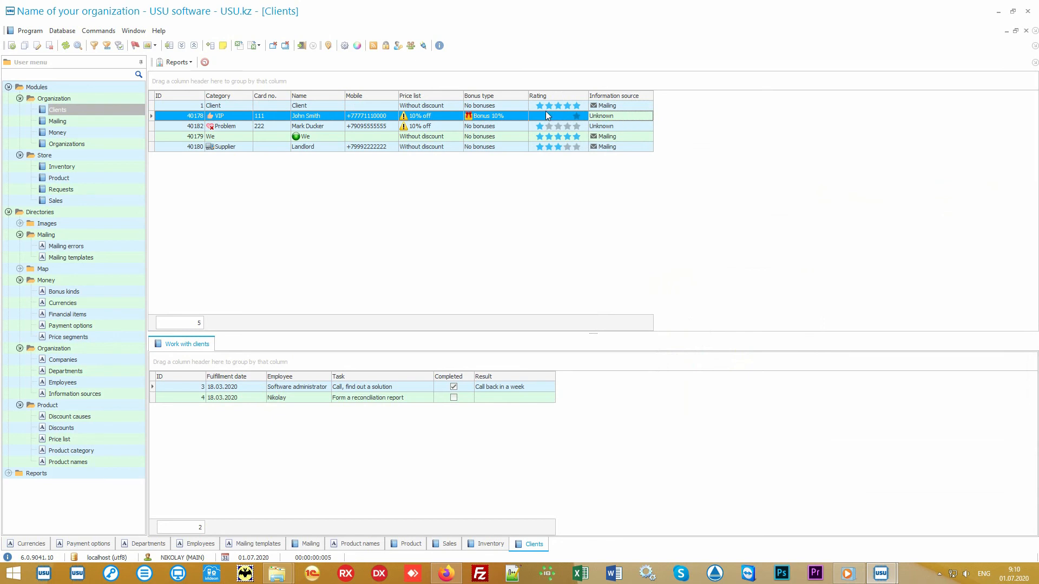
pyautogui.click(512, 116)
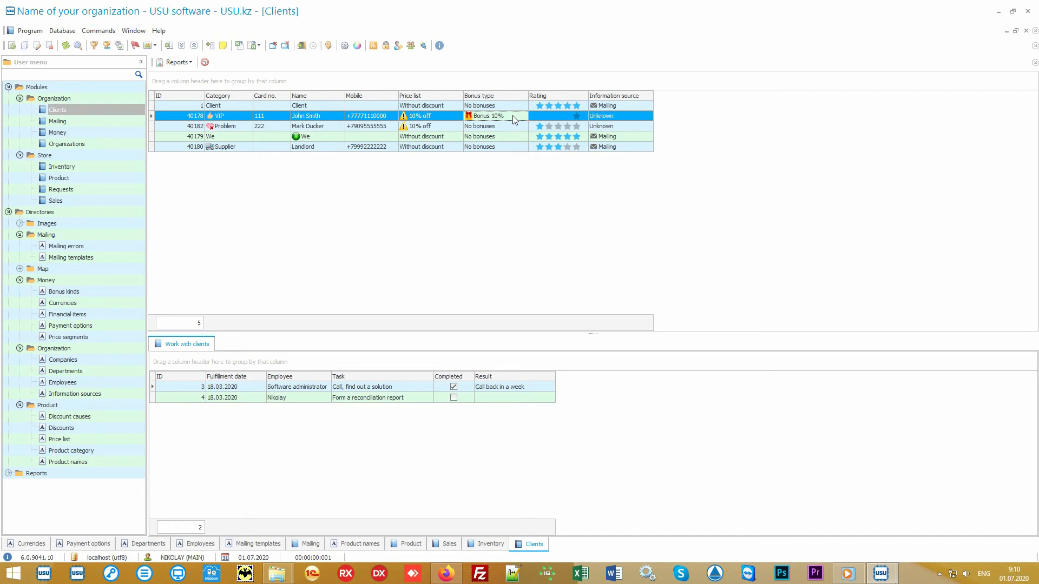
# - Generate the Mailing report with mailing consent enabled and review its recipients list without creating a mailing
pyautogui.click(8, 212)
pyautogui.click(8, 224)
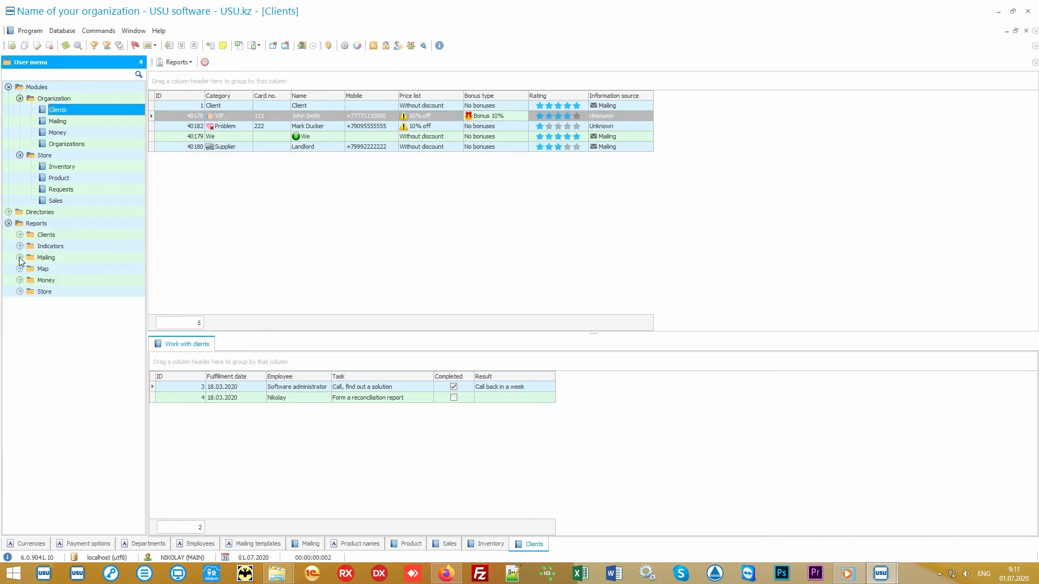
pyautogui.click(20, 258)
pyautogui.doubleClick(57, 269)
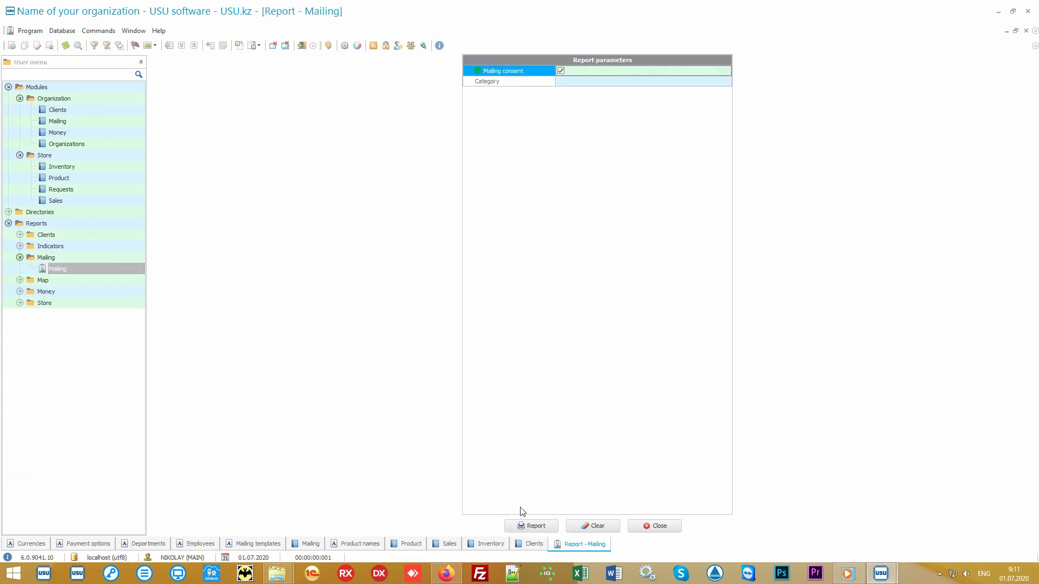
pyautogui.click(528, 525)
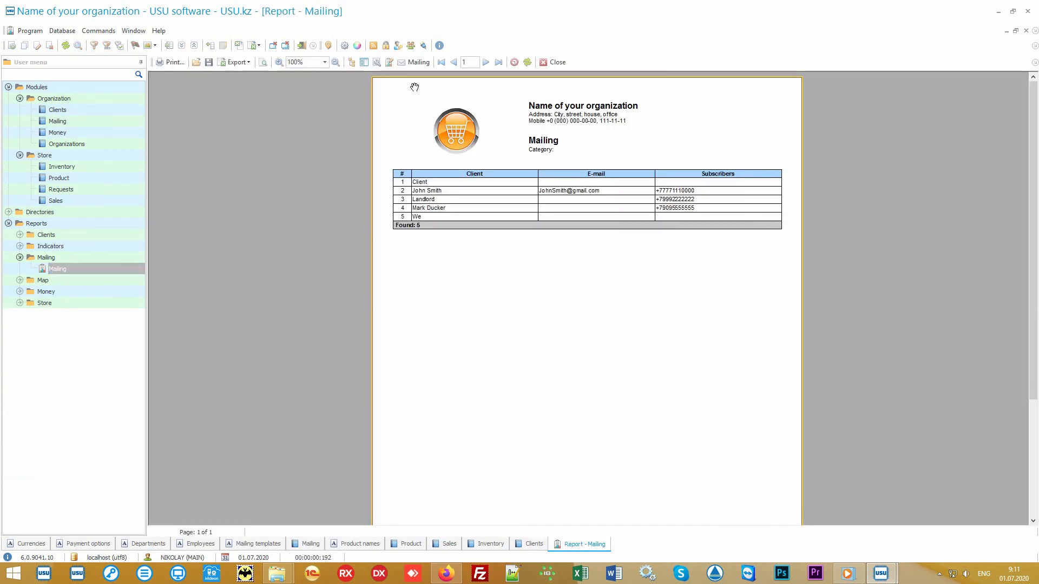
pyautogui.click(419, 63)
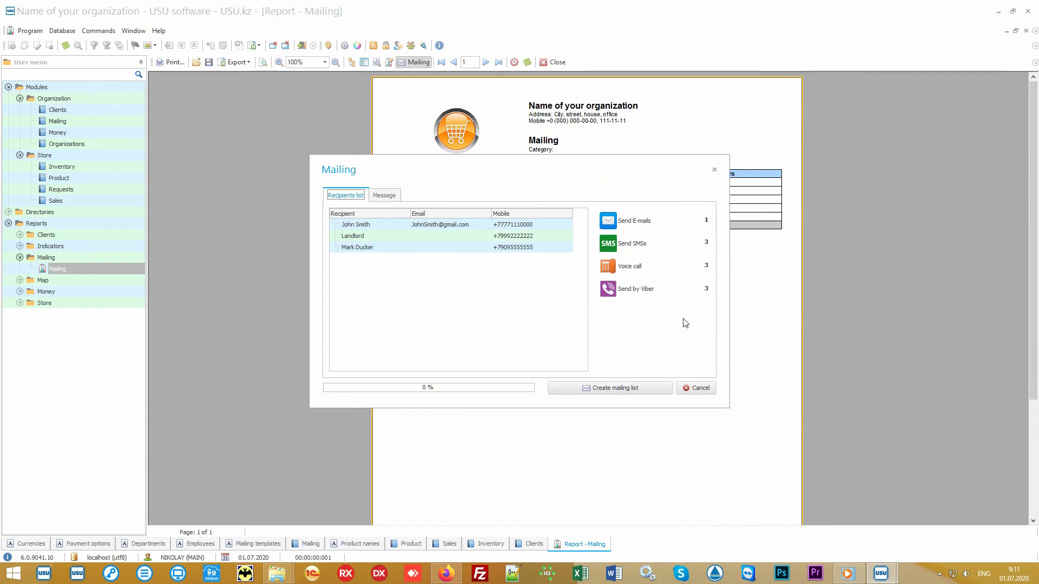
pyautogui.click(699, 389)
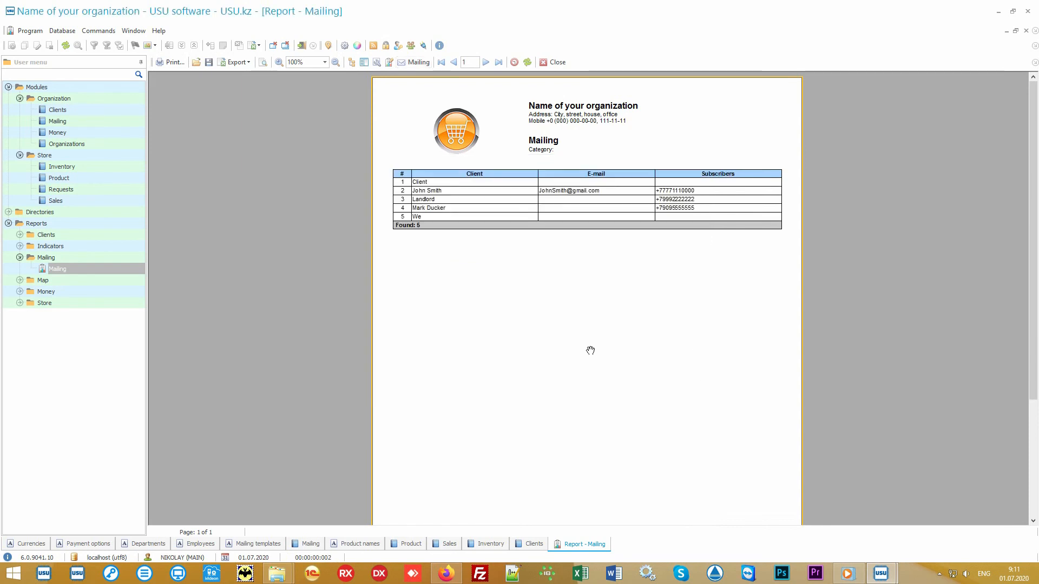
# - Generate the Salary report from the Money reports for 01.01.2010 to 31.12.2020, and return to the Clients module
pyautogui.click(111, 292)
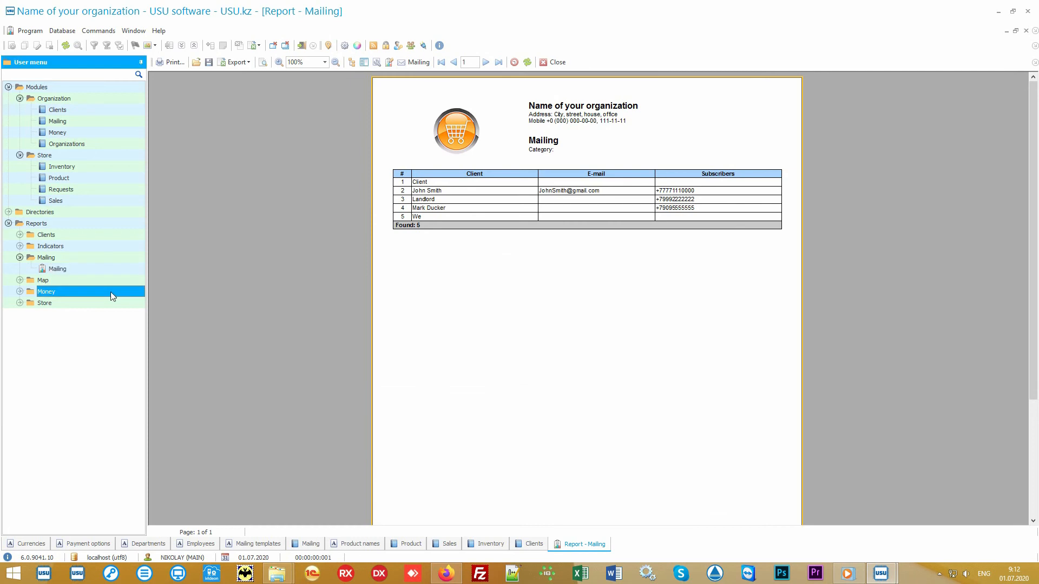
pyautogui.doubleClick(111, 291)
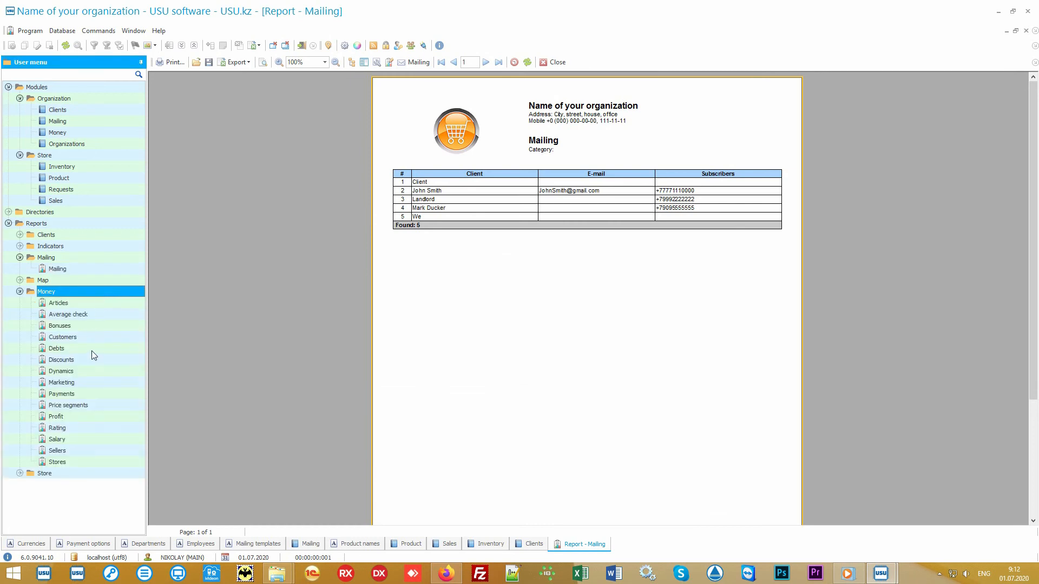
pyautogui.doubleClick(77, 439)
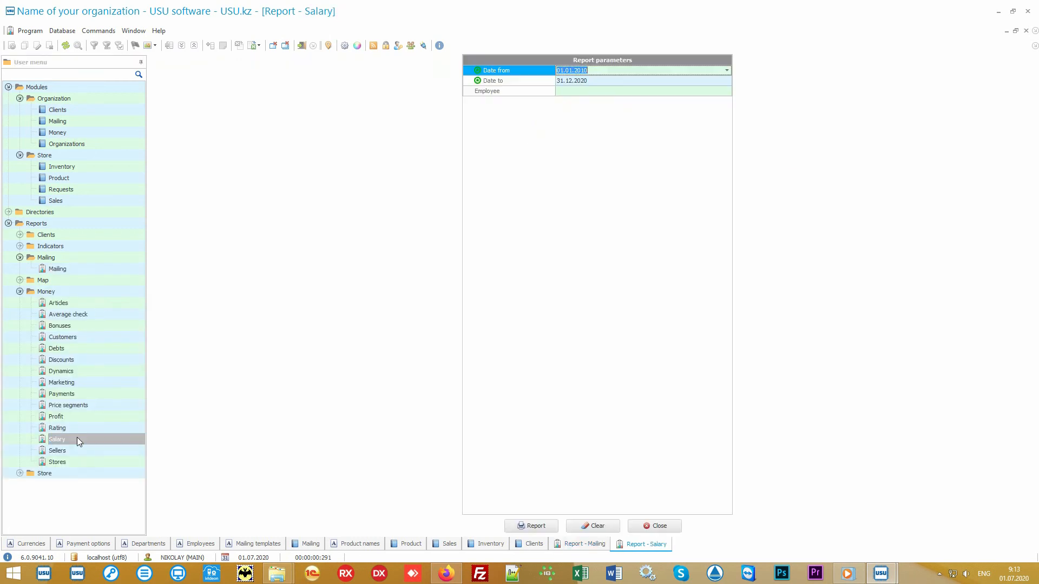
pyautogui.click(528, 525)
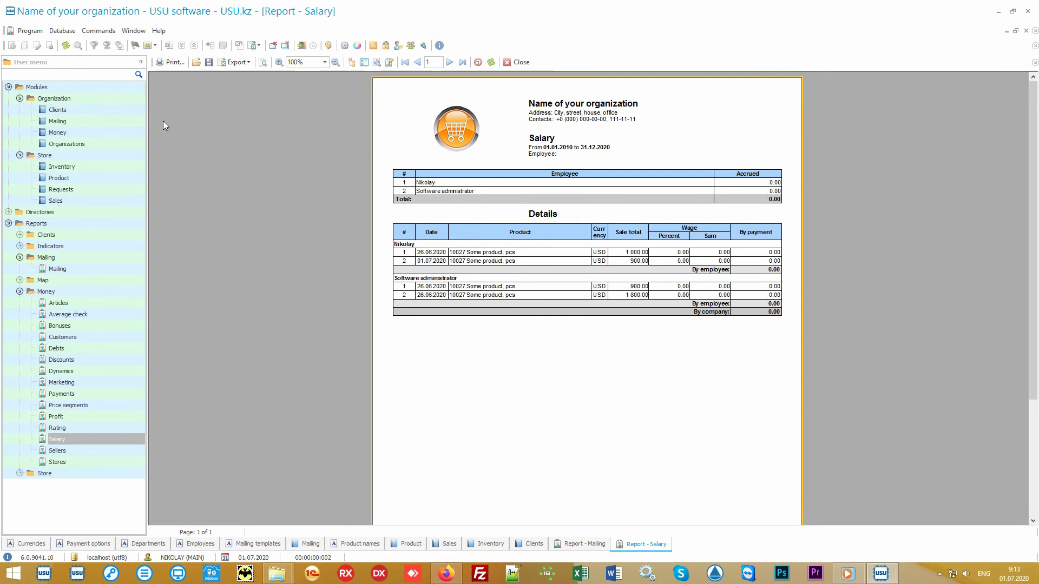
pyautogui.click(89, 110)
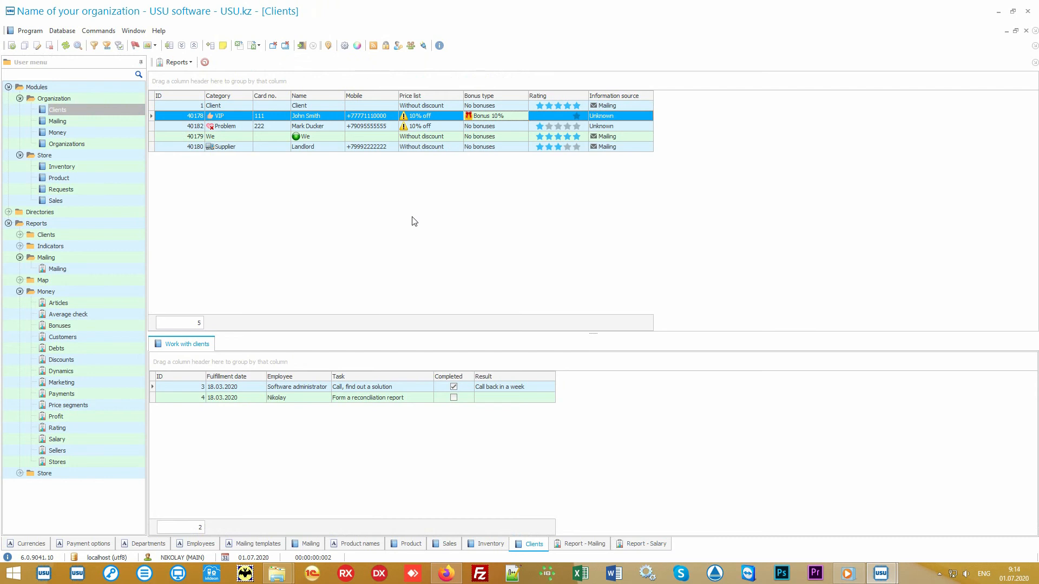
# - Collapse the Modules branch and the Mailing and Money report groups in the user menu tree
pyautogui.click(19, 88)
pyautogui.click(9, 87)
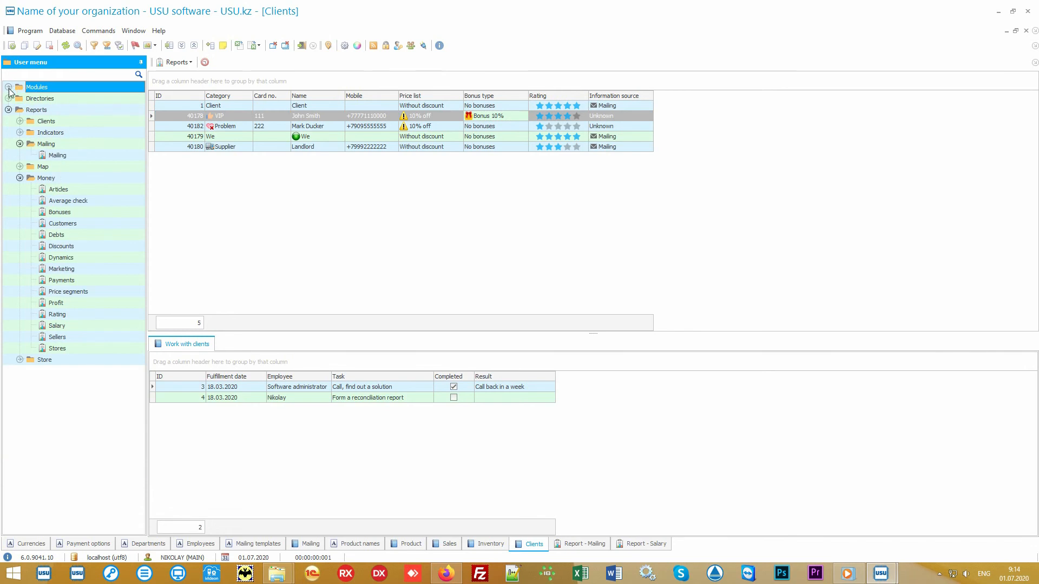
pyautogui.click(46, 144)
pyautogui.click(20, 144)
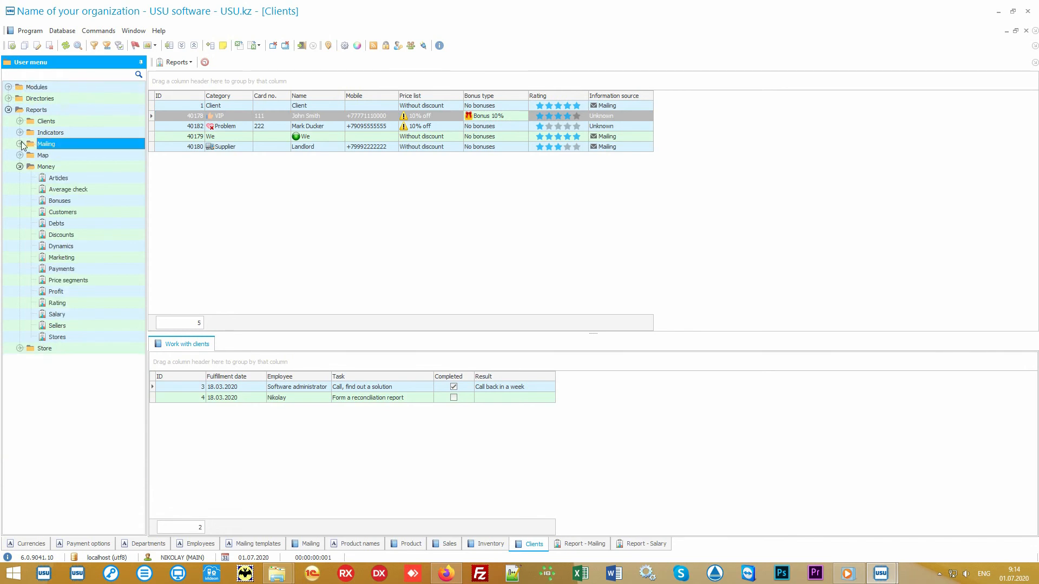
pyautogui.click(24, 167)
pyautogui.click(20, 167)
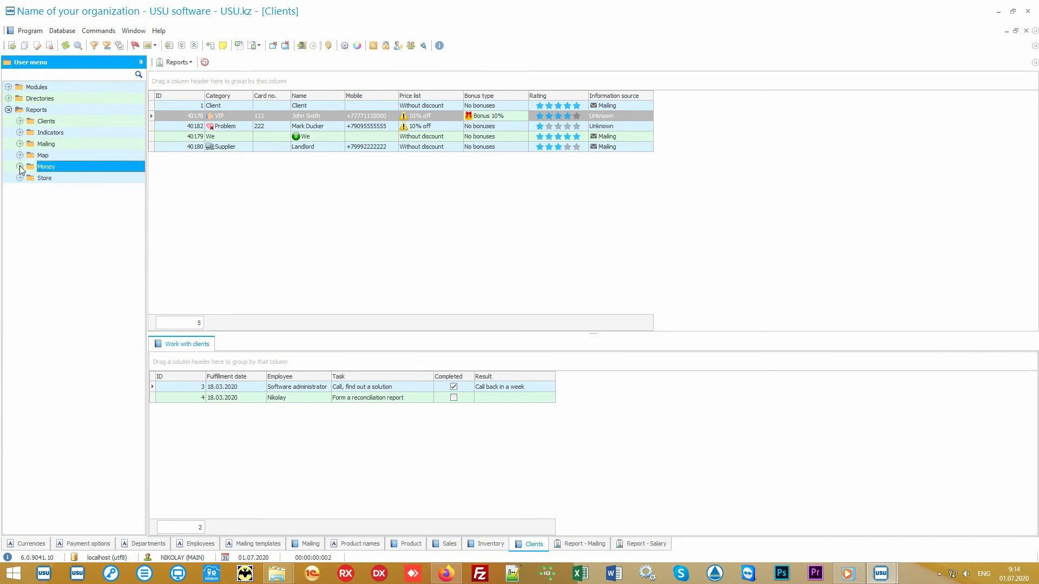
# - Expand the Store reports and generate the Popularity report for 01.01.2010 to 31.12.2020
pyautogui.doubleClick(53, 181)
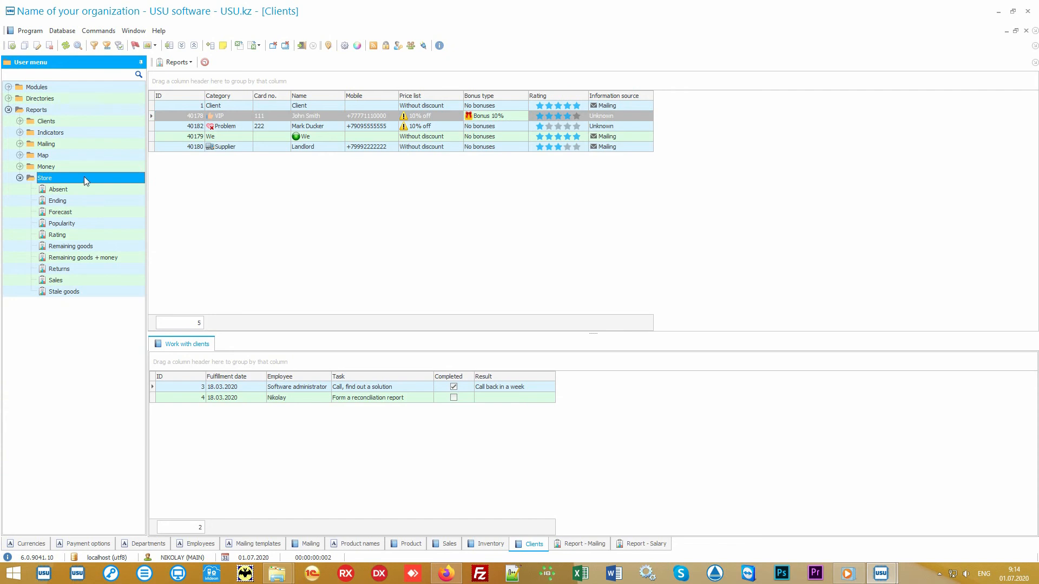
pyautogui.doubleClick(90, 223)
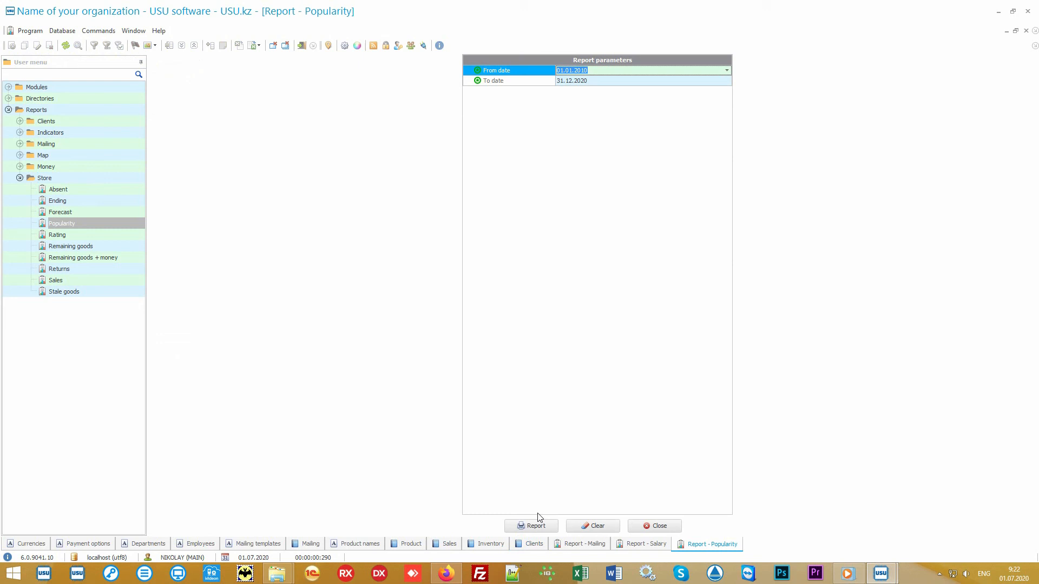
pyautogui.click(537, 525)
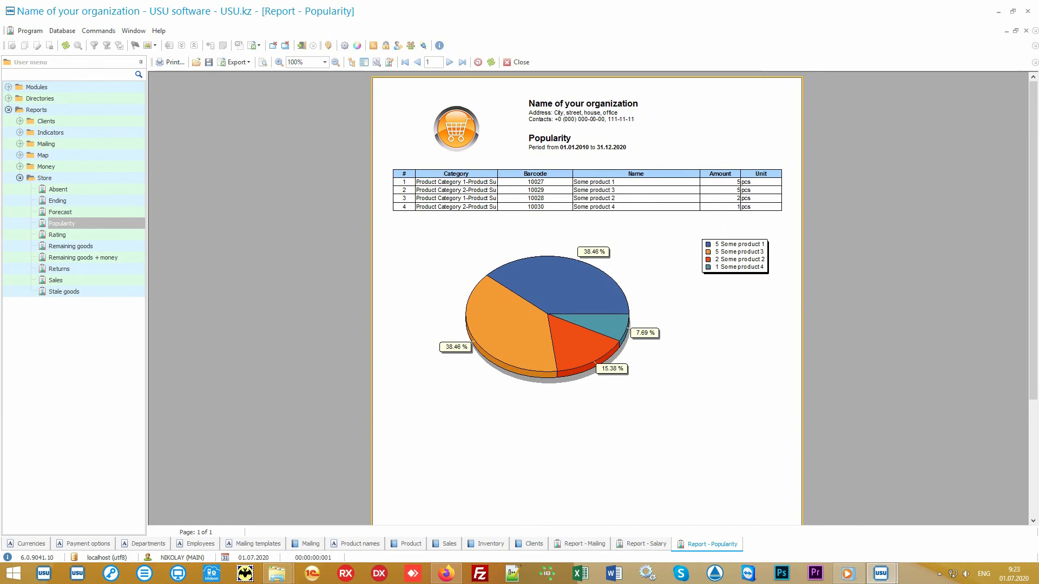
# - Generate the Store Rating report for 01.01.2010 to 31.12.2020 and compare its product order with the Popularity report
pyautogui.click(103, 235)
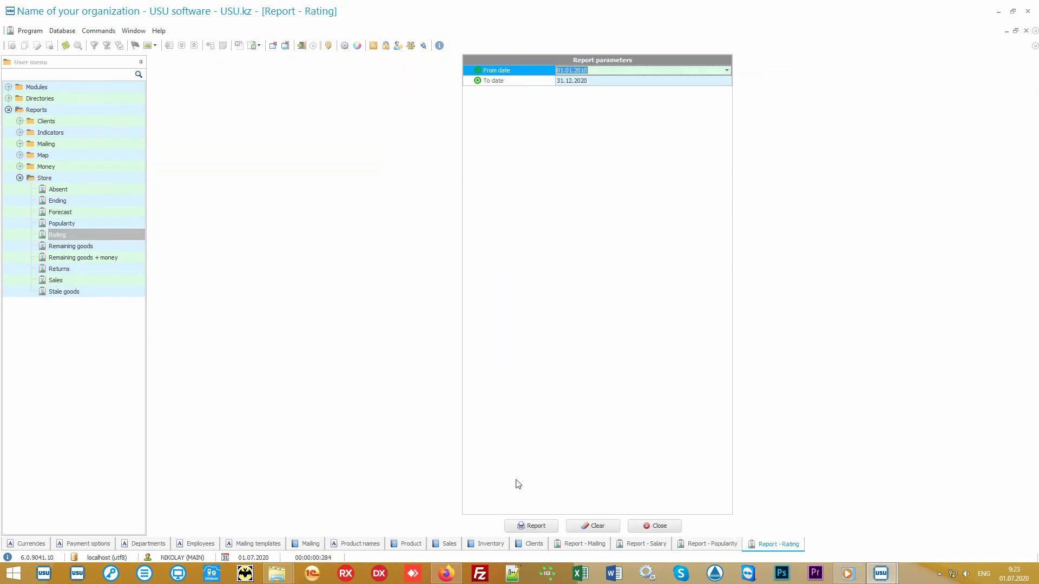
pyautogui.click(532, 526)
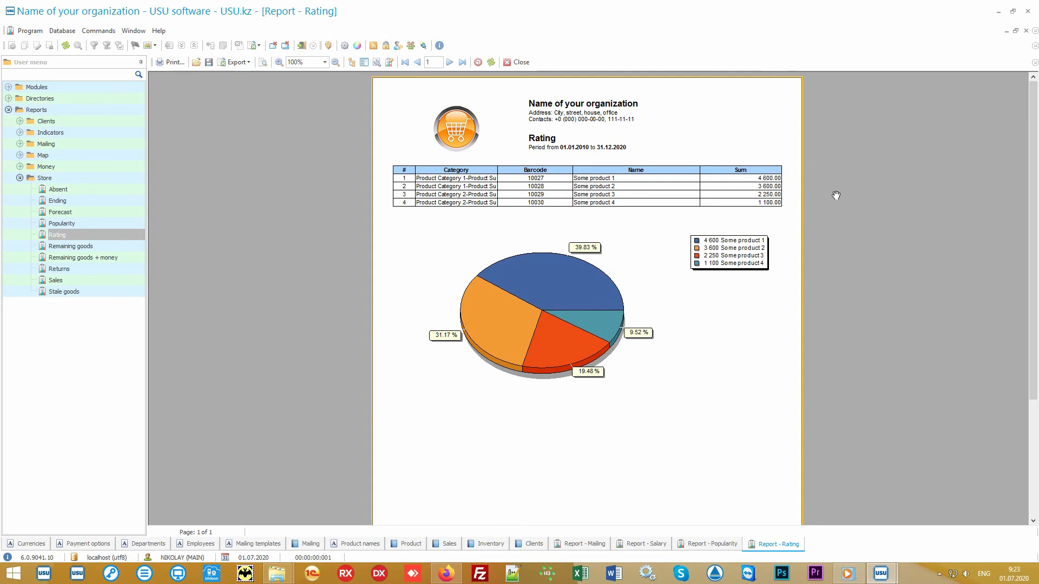
pyautogui.click(706, 545)
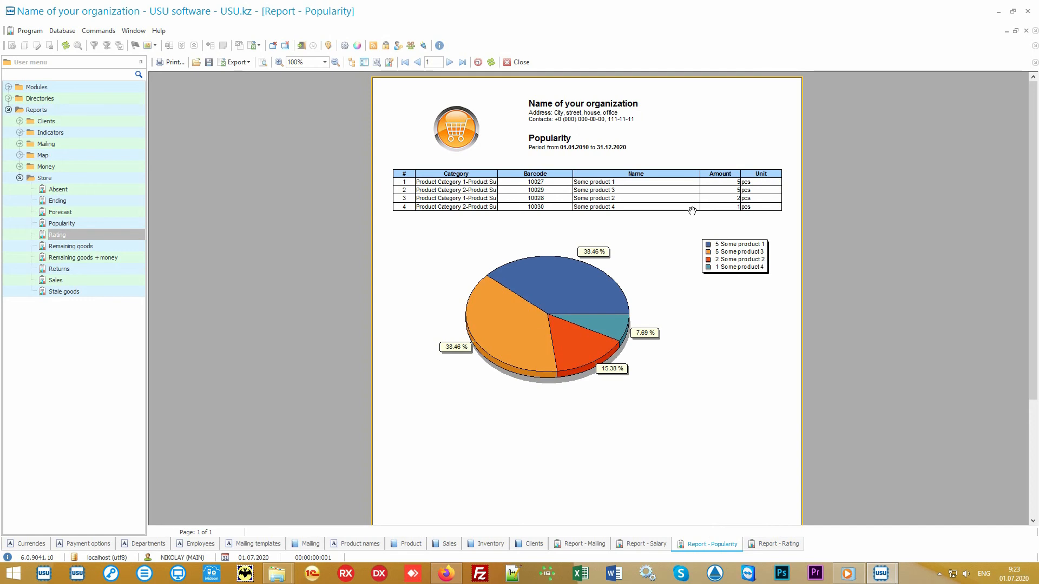
pyautogui.click(763, 547)
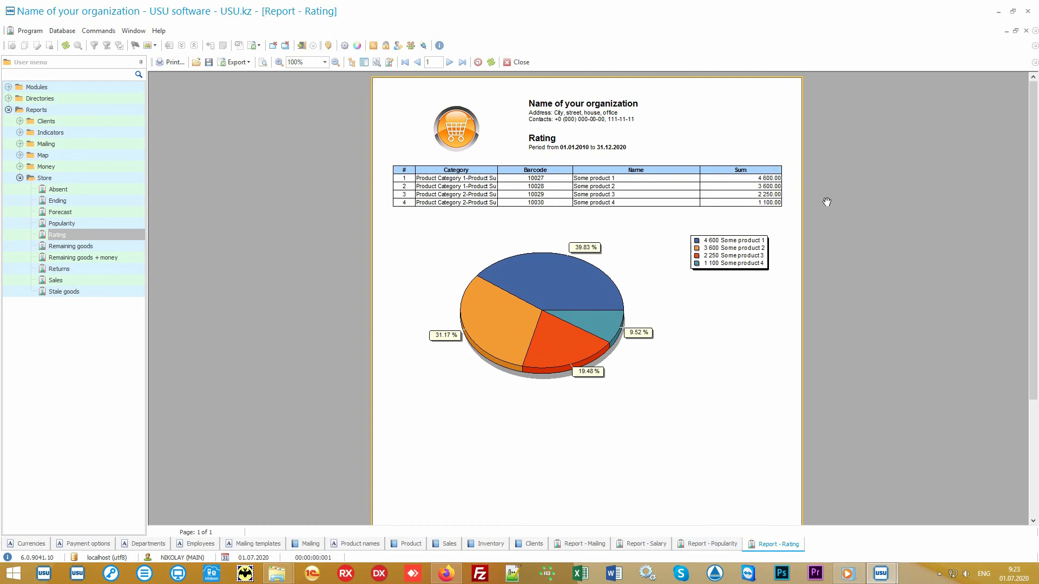
# - Generate the Store Sales report for 01.01.2010 to 31.12.2020 and open a second Sales report's parameters
pyautogui.click(95, 278)
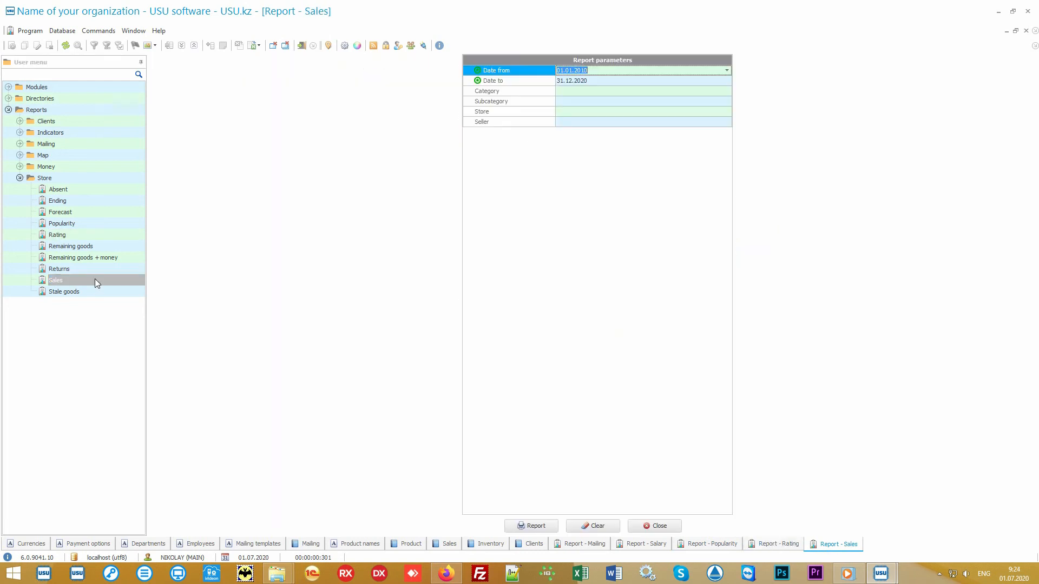
pyautogui.click(533, 524)
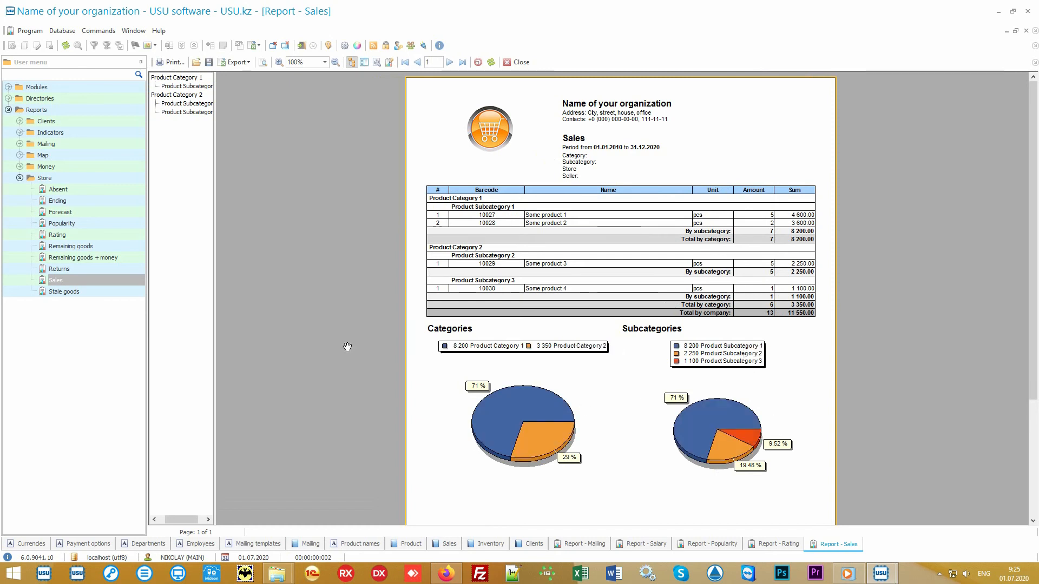
pyautogui.doubleClick(105, 278)
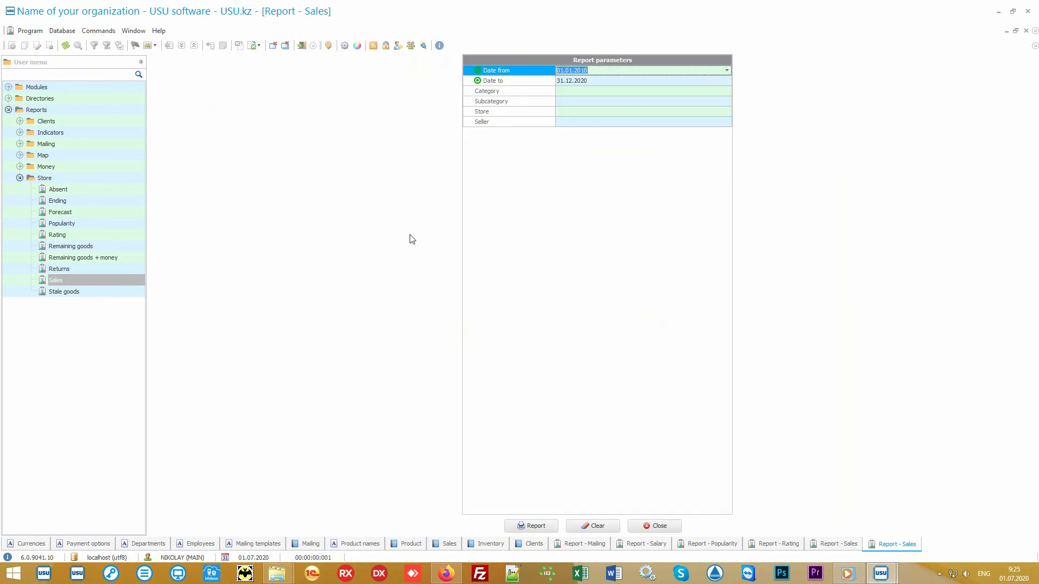
# - Replace the Sales report's period with 01.07.2020 to 05.07.2020 and generate the report
pyautogui.press('Delete')
pyautogui.press('Tab')
pyautogui.press('Delete')
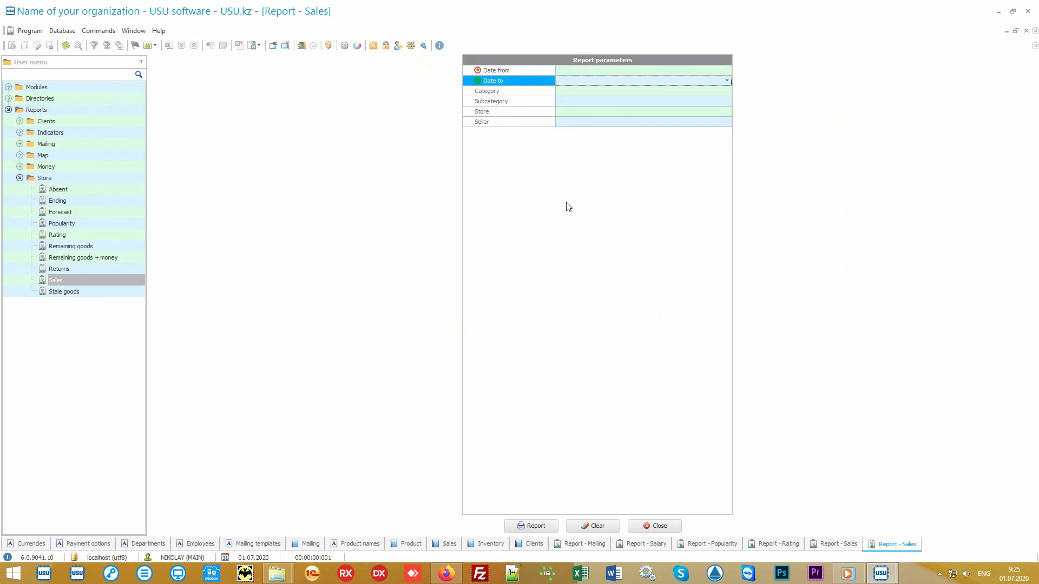
pyautogui.hotkey('shift', 'Tab')
pyautogui.click(728, 71)
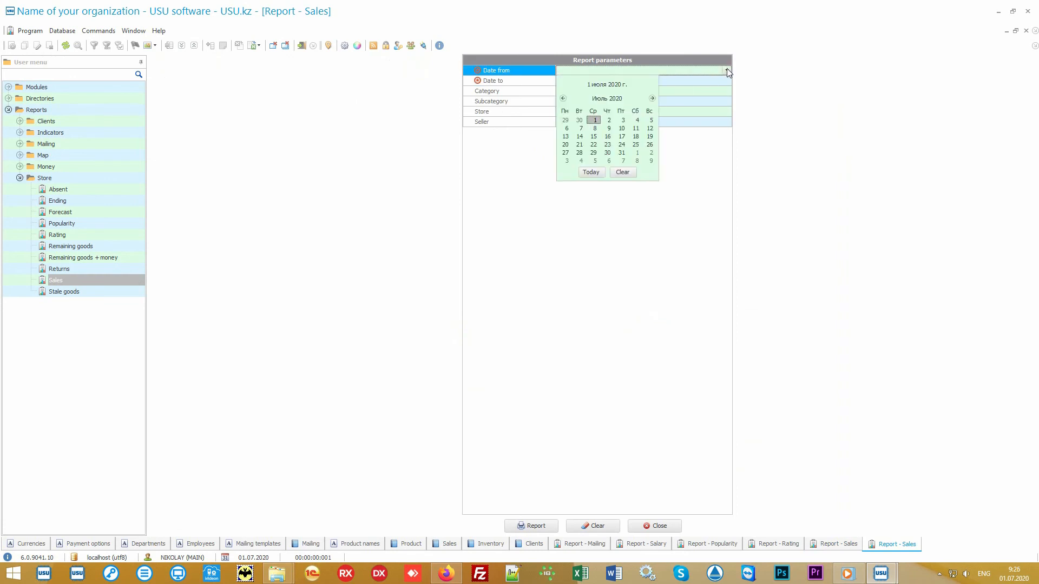
pyautogui.click(591, 172)
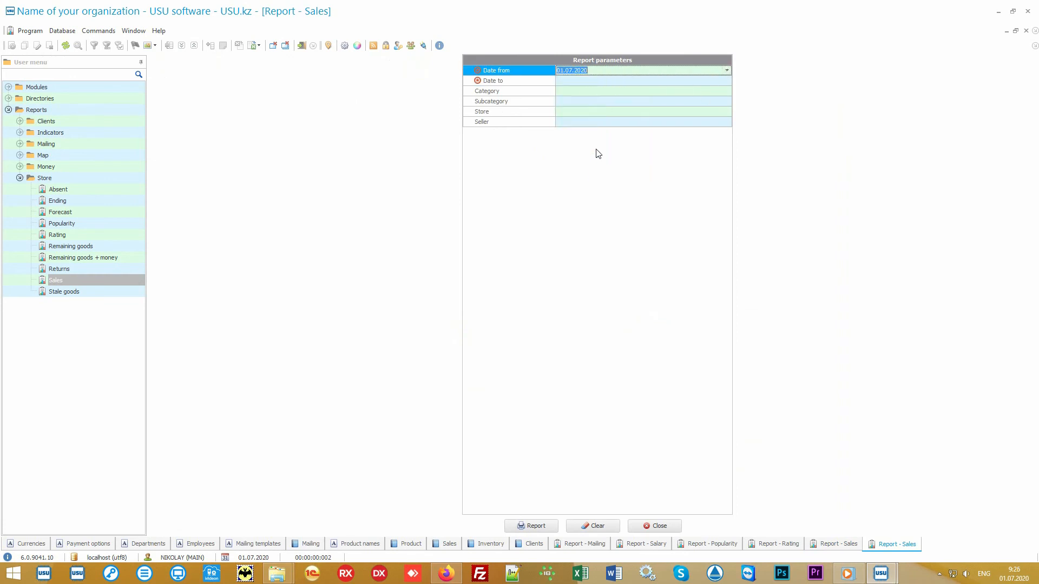
pyautogui.click(591, 82)
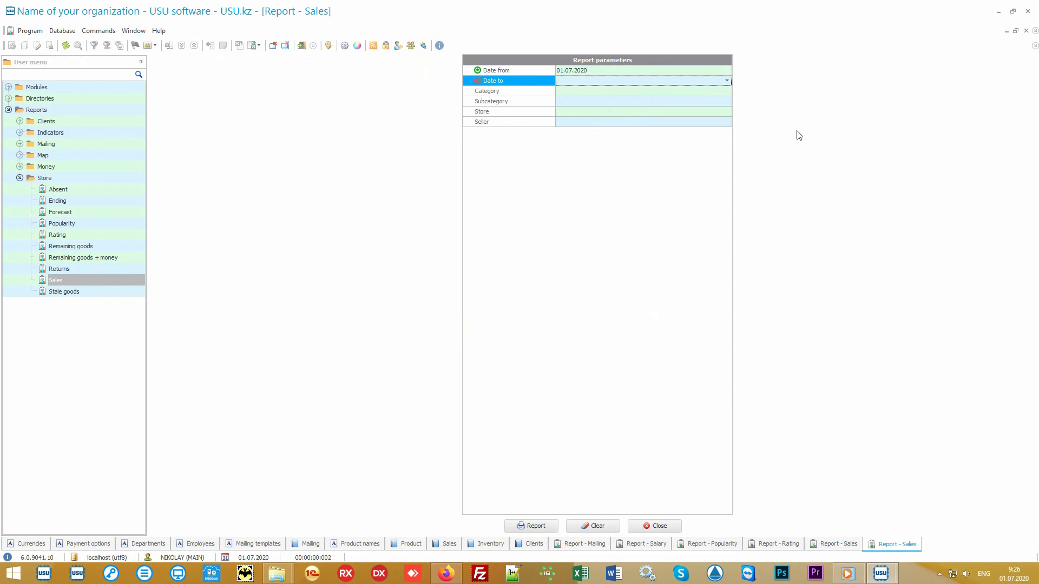
pyautogui.write('05.07.2020')
pyautogui.press('Tab')
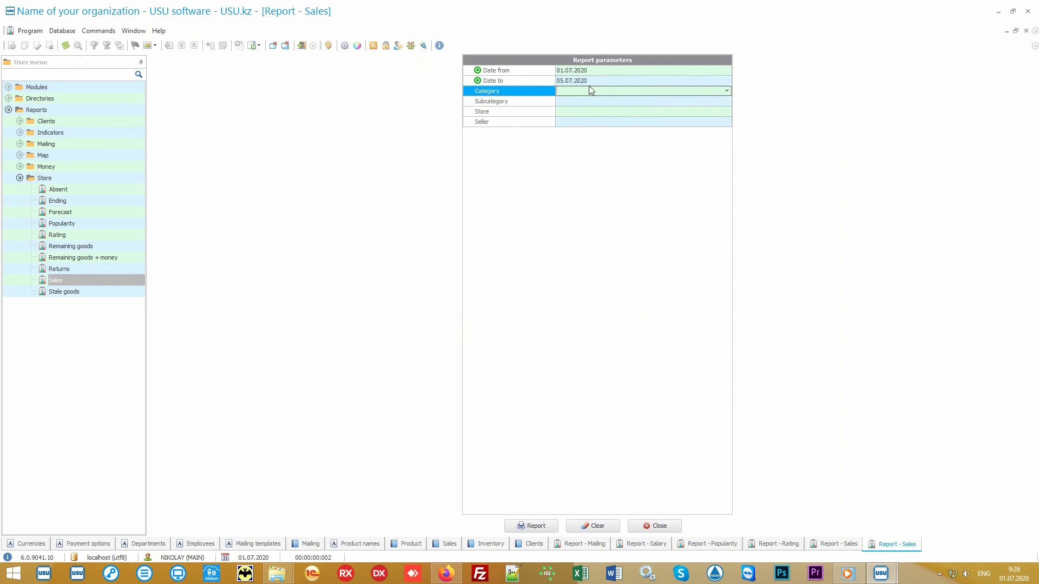
pyautogui.click(540, 527)
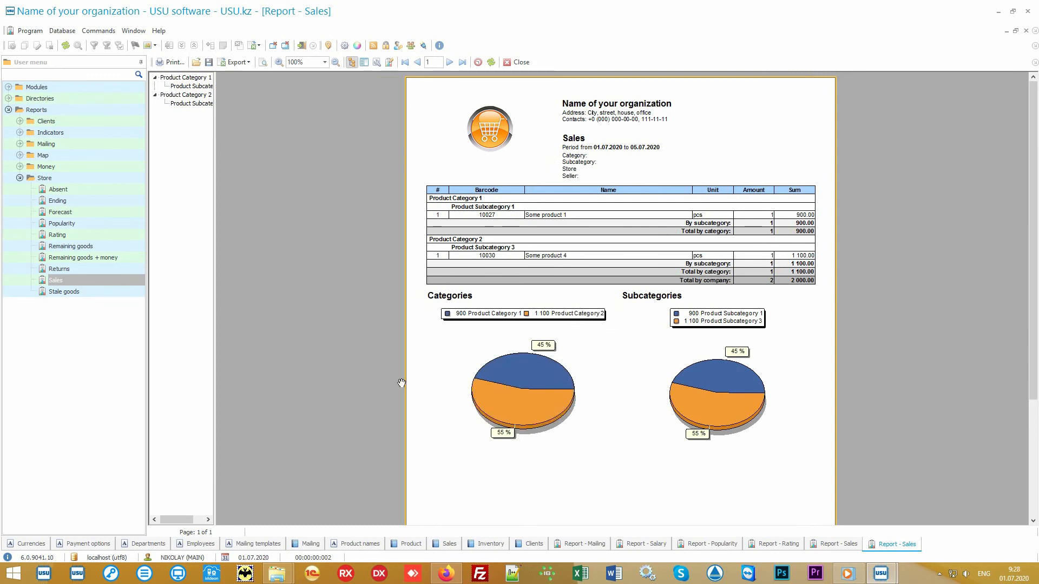
# - Go through the list of reports in the Store group, from Absent to Stale goods
pyautogui.click(81, 180)
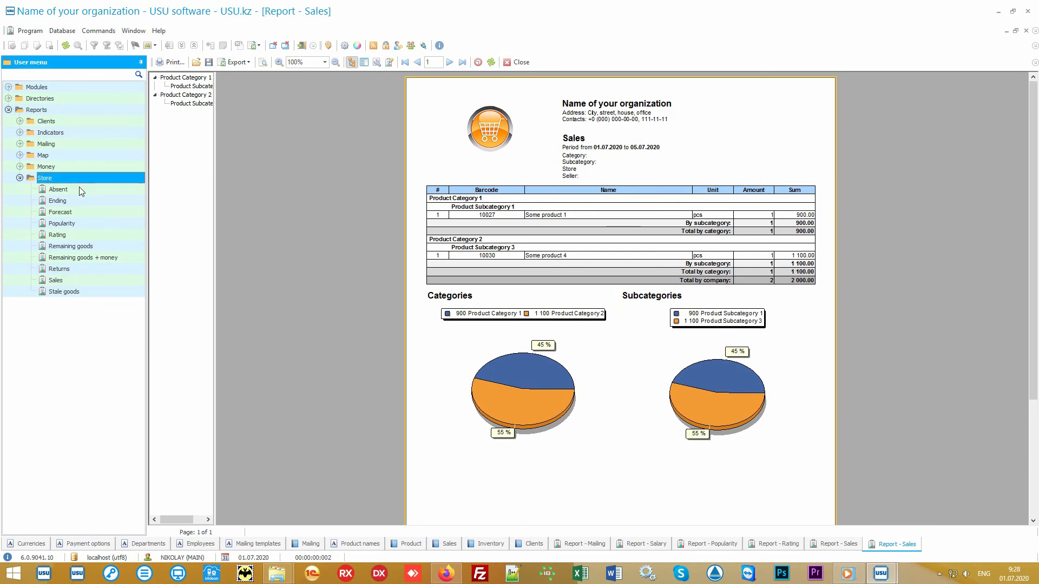
pyautogui.press('Down')
pyautogui.press('Down')
pyautogui.press('Down')
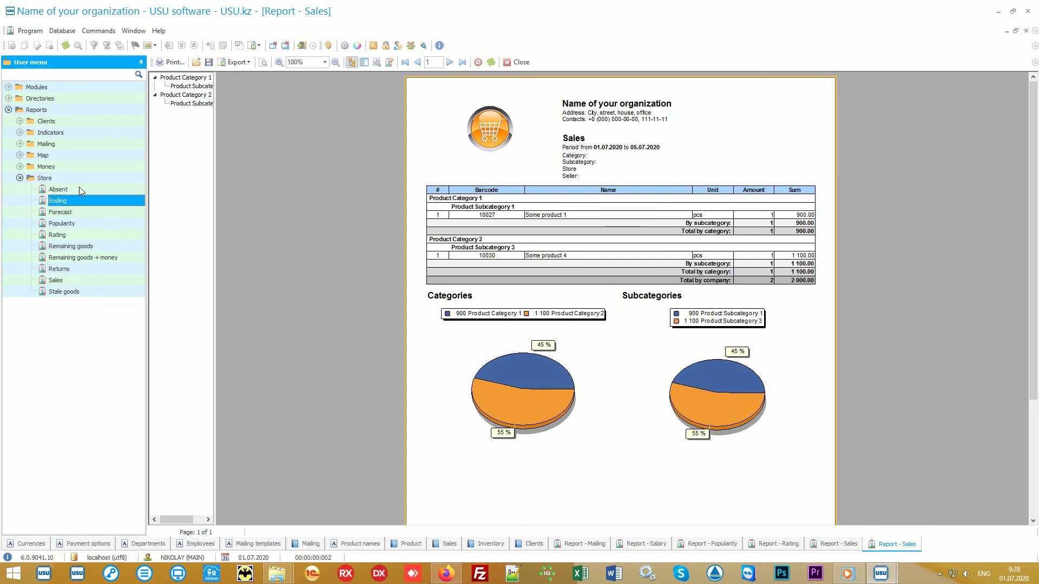
pyautogui.press('Down')
pyautogui.press('Down')
pyautogui.press('Down')
pyautogui.press('Down')
pyautogui.press('Down')
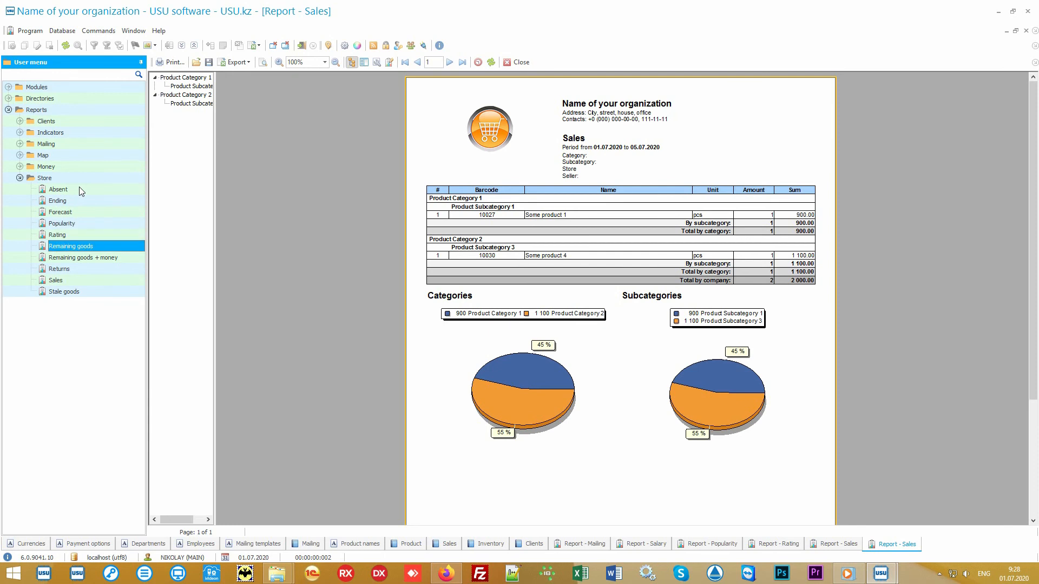
pyautogui.press('Down')
pyautogui.press('Down')
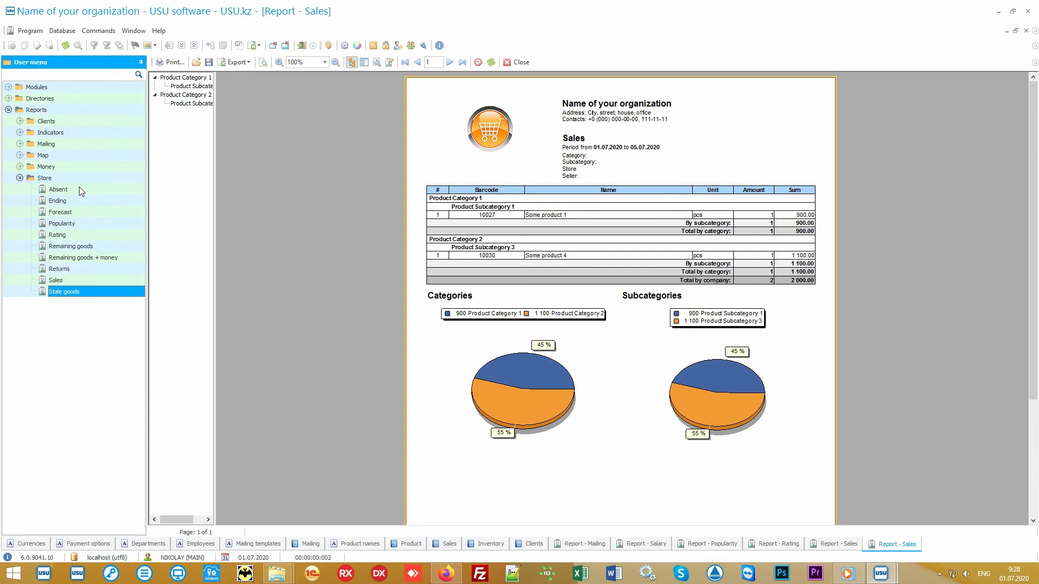
# - Expand the Money report group to view its reports, collapse it again and return to the Store group
pyautogui.click(20, 167)
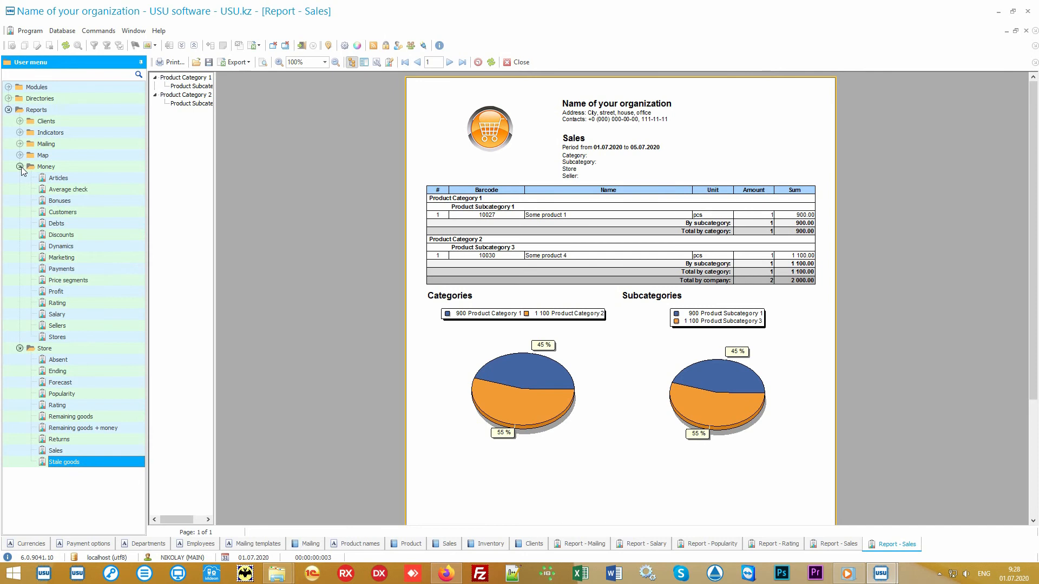
pyautogui.click(20, 166)
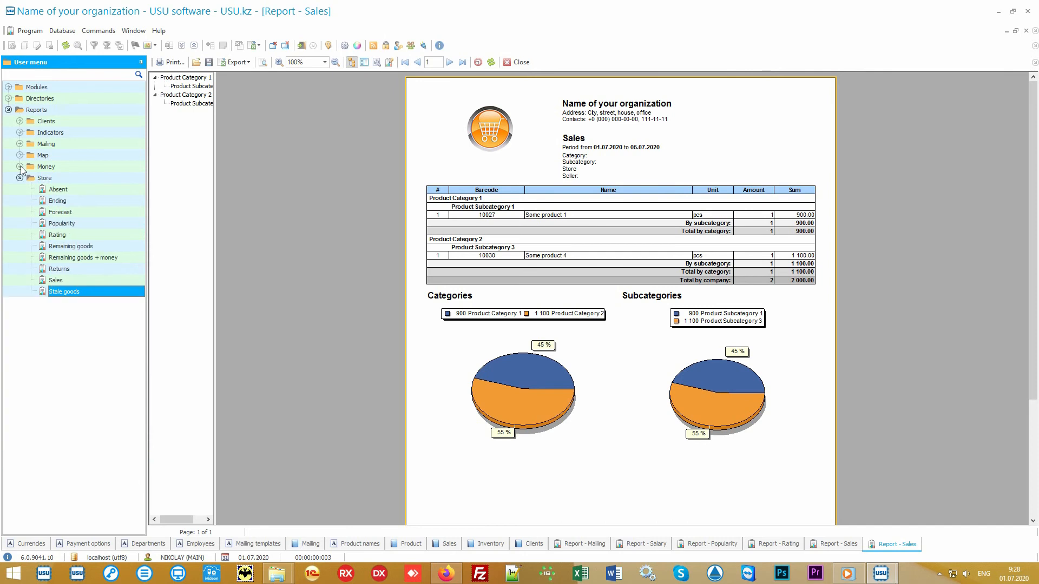
pyautogui.click(66, 177)
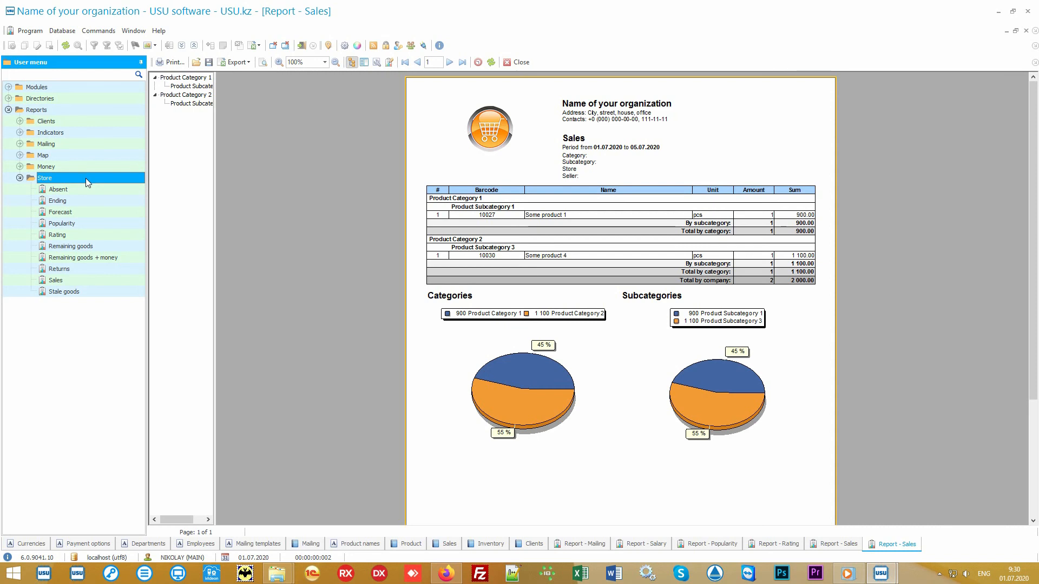
# - Open another Store Sales report's parameters and examine the end date, Category, Subcategory, Store and Seller filters, including the available categories
pyautogui.doubleClick(88, 282)
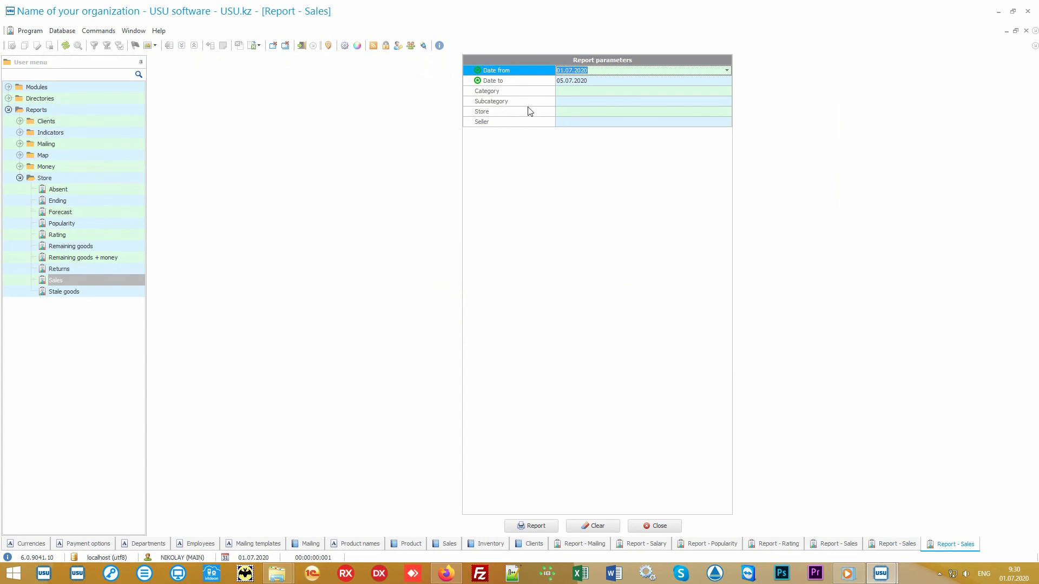
pyautogui.click(536, 85)
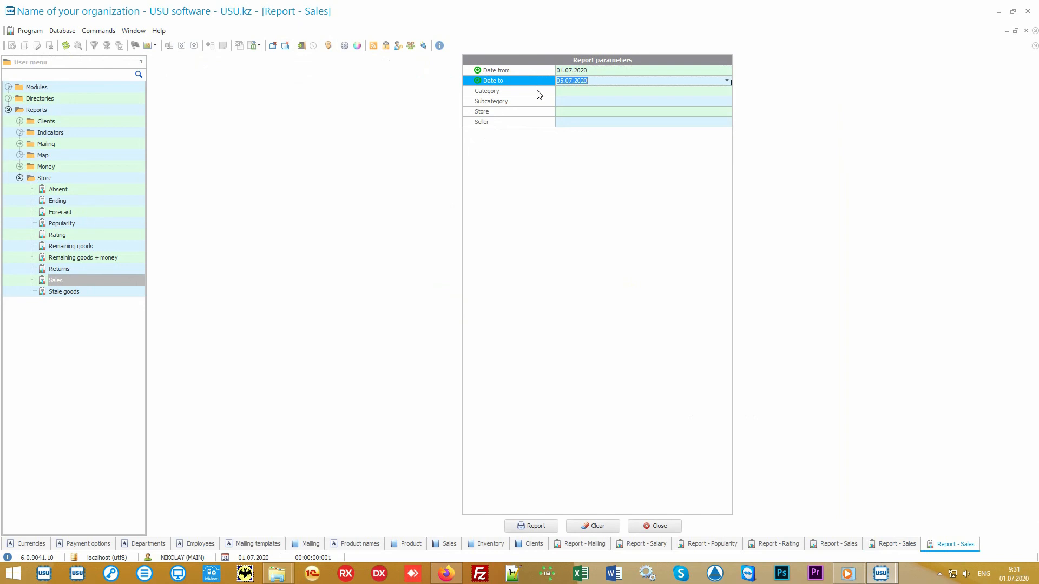
pyautogui.click(540, 93)
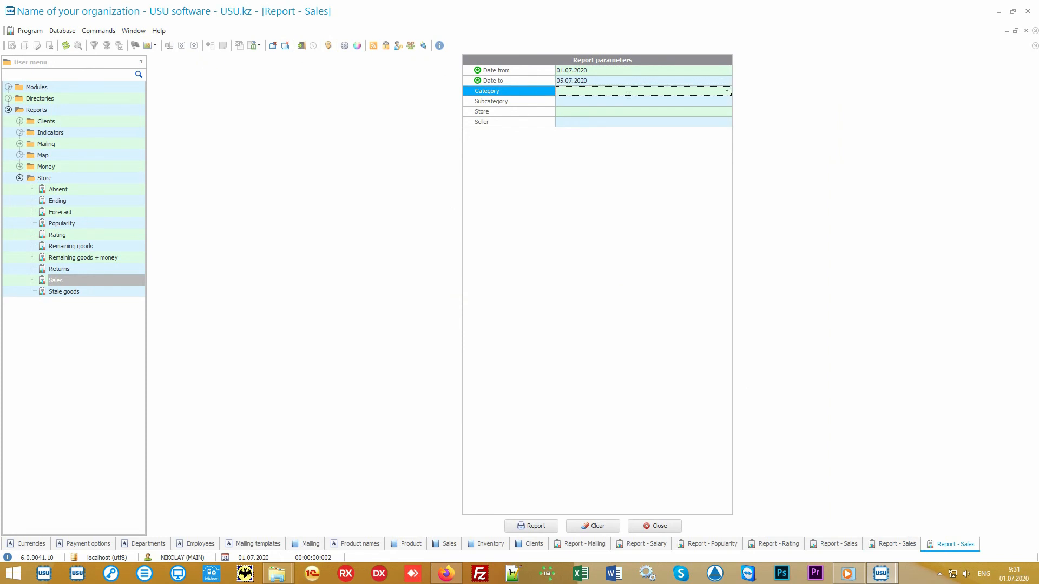
pyautogui.click(727, 92)
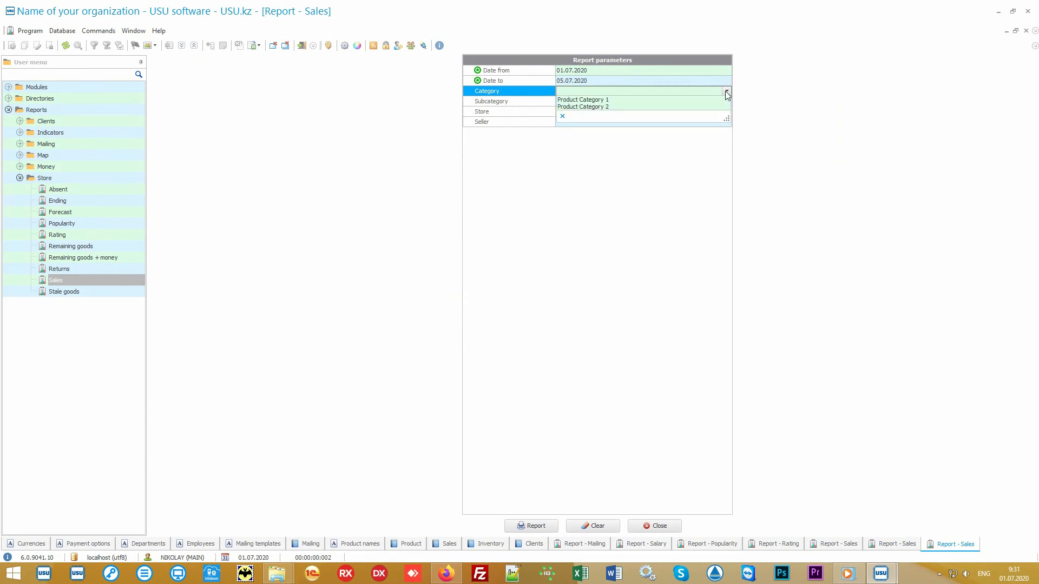
pyautogui.click(710, 91)
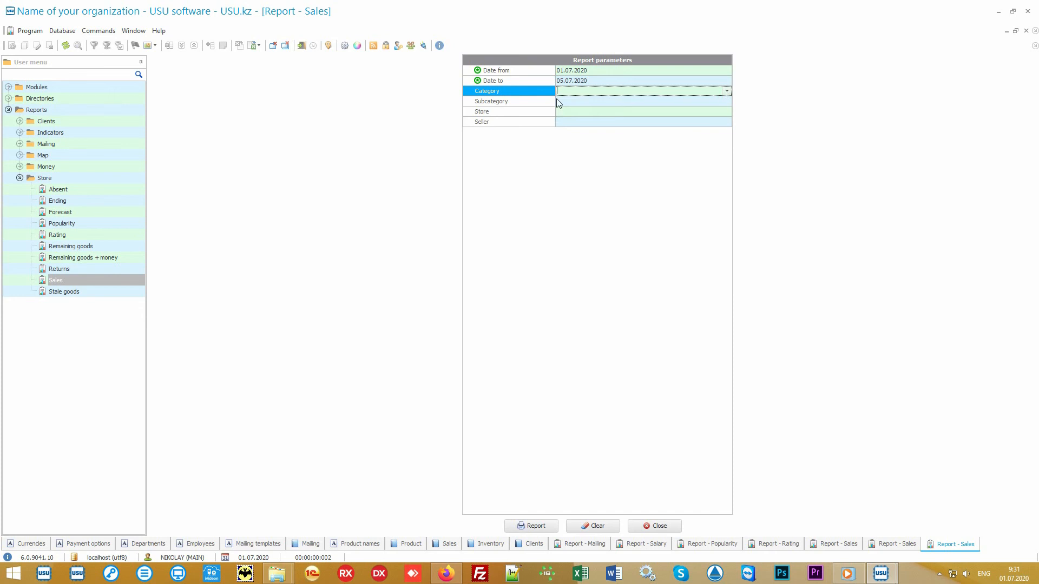
pyautogui.click(538, 102)
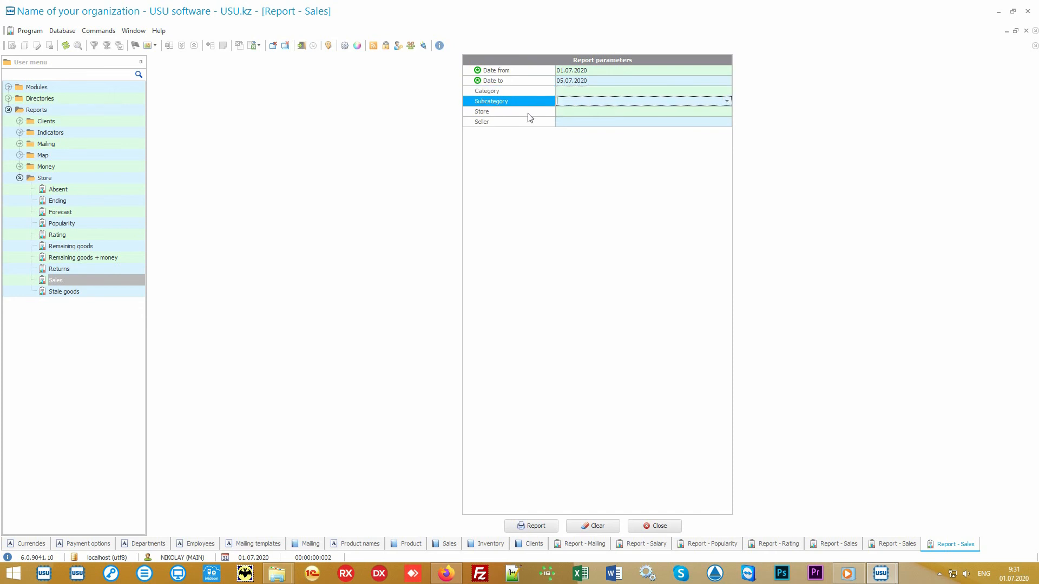
pyautogui.click(528, 114)
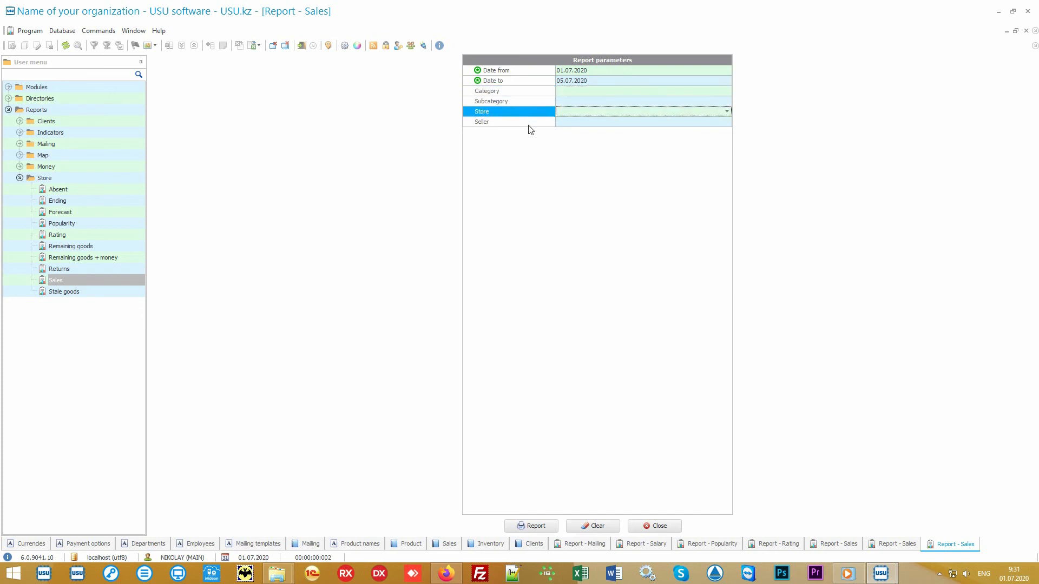
pyautogui.click(528, 124)
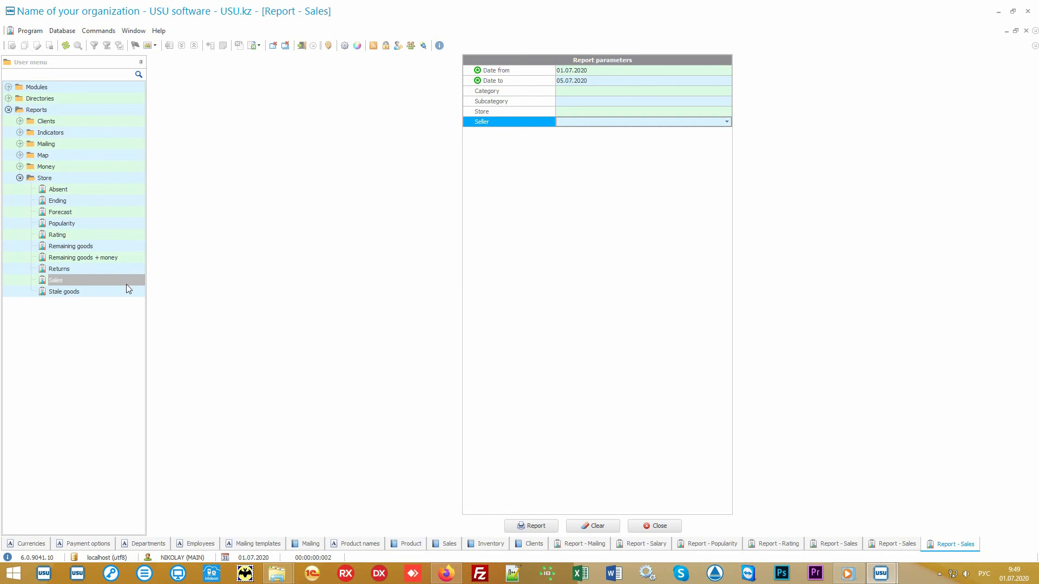
# - Generate the Store Stale goods report for 01.01.2010 to 31.12.2020
pyautogui.click(98, 294)
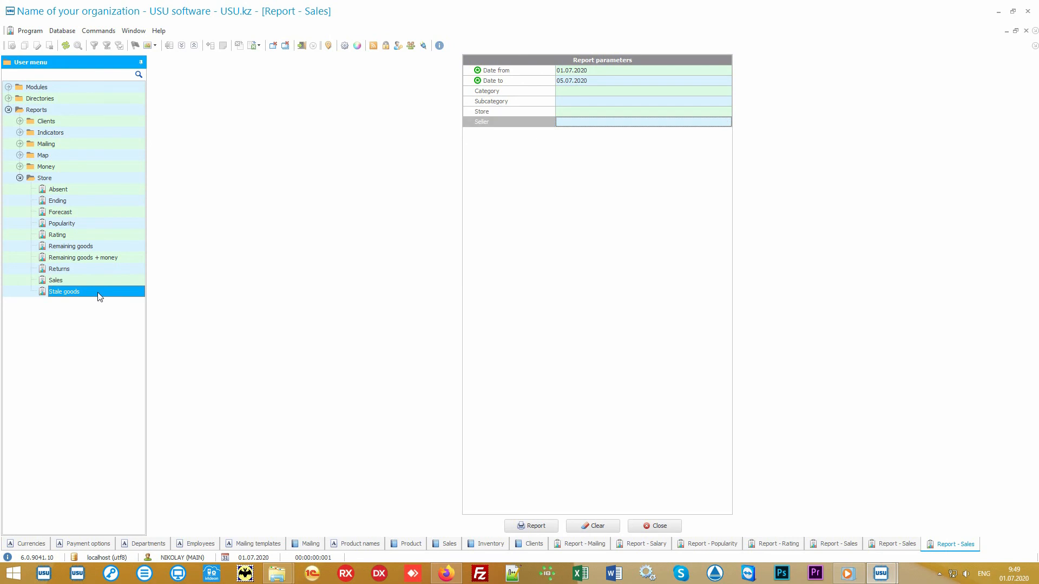
pyautogui.doubleClick(98, 294)
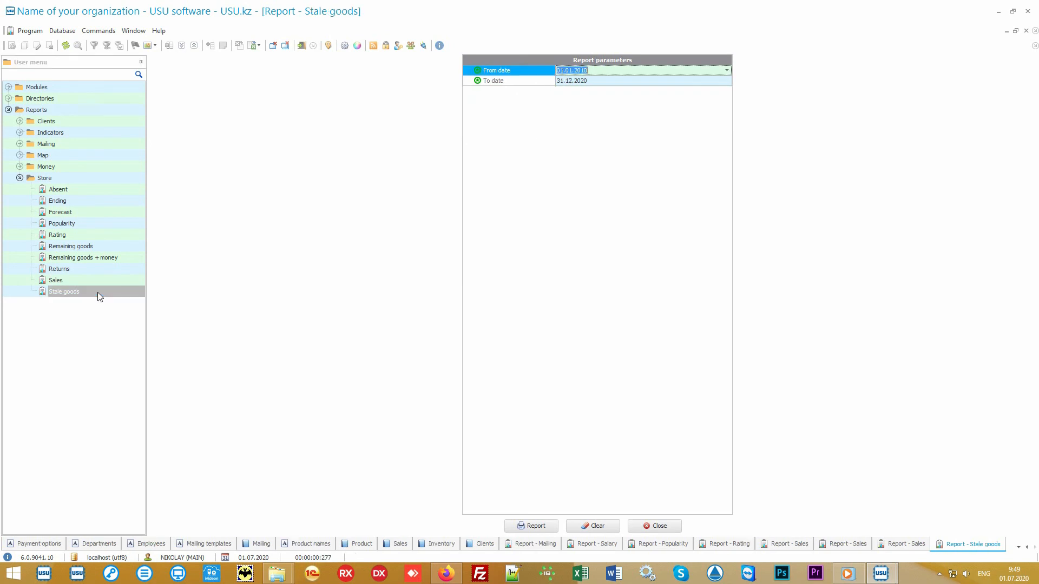
pyautogui.click(528, 526)
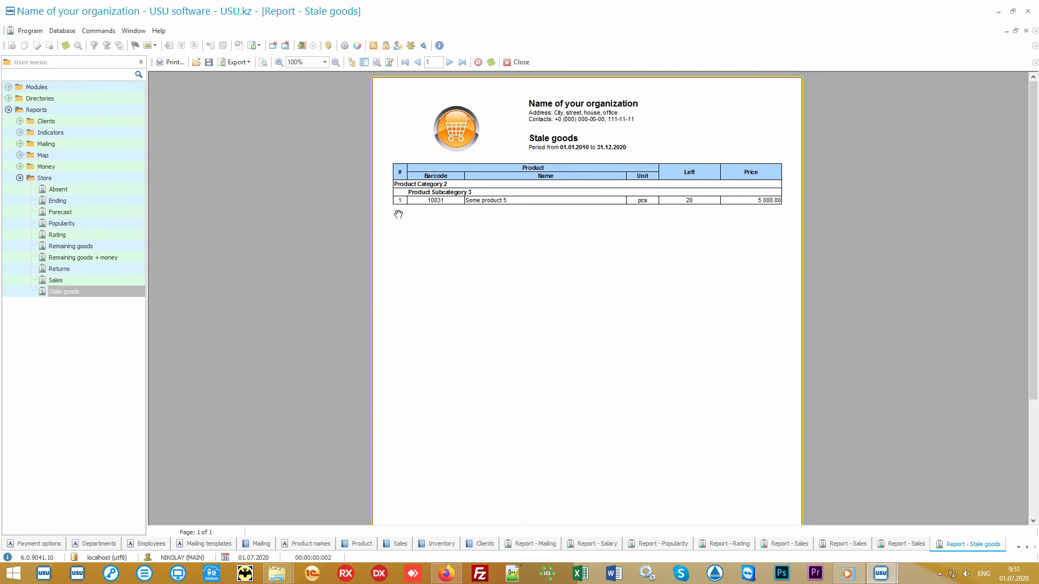
# - Generate the Store Absent report for 01.01.2010 to 31.12.2020
pyautogui.click(71, 189)
pyautogui.doubleClick(70, 190)
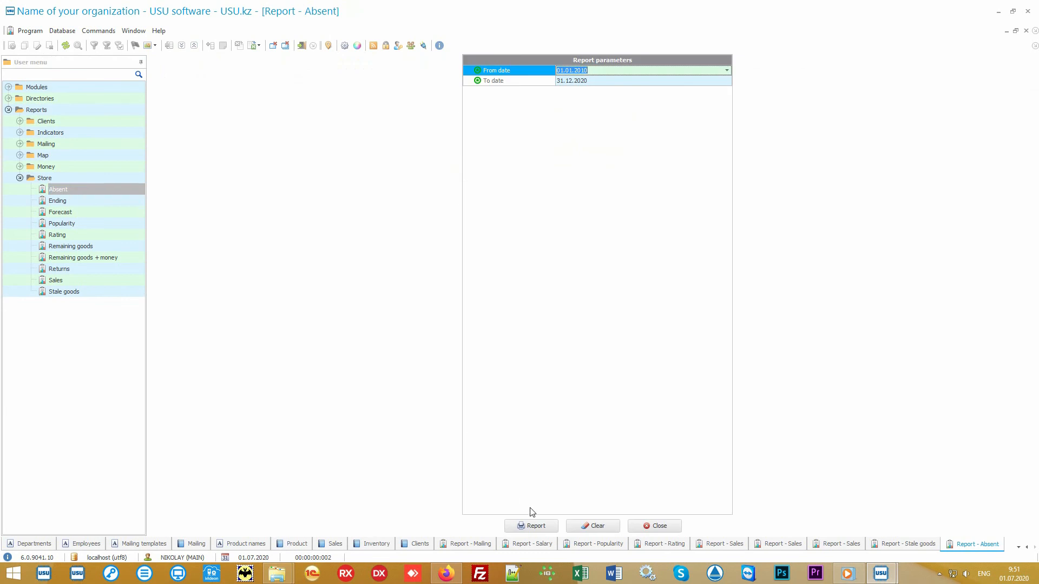
pyautogui.click(546, 524)
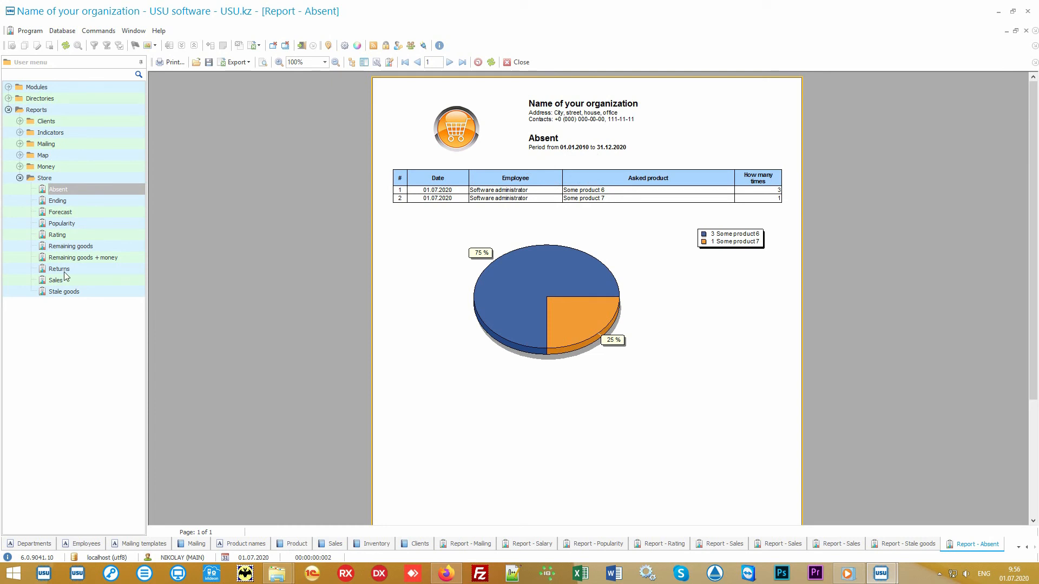
# - Generate the Store Returns report for 01.01.2010 to 31.12.2020 and the Forecast report for 01.06.2020 to 01.07.2020
pyautogui.click(59, 269)
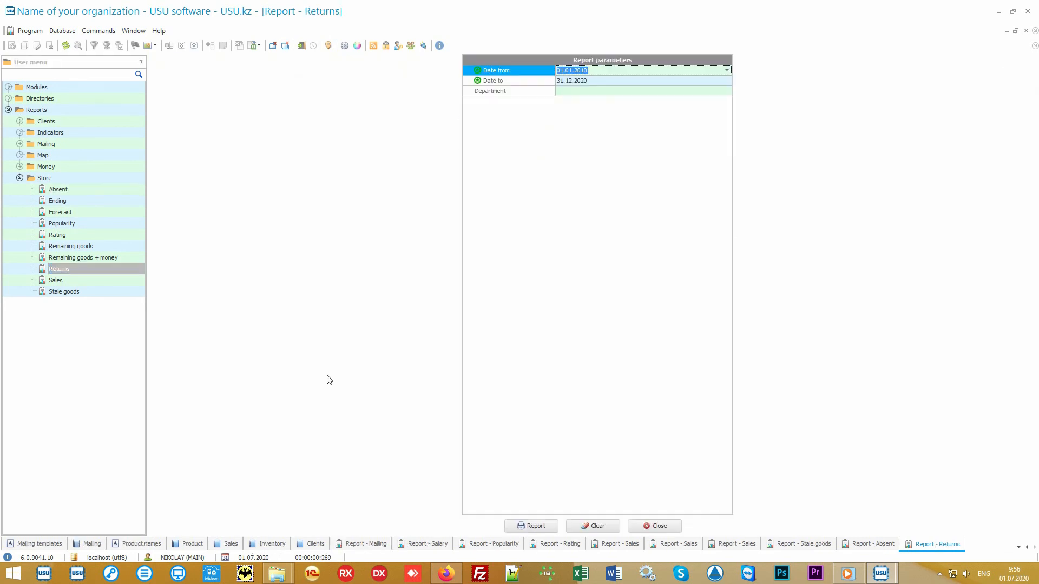
pyautogui.click(532, 526)
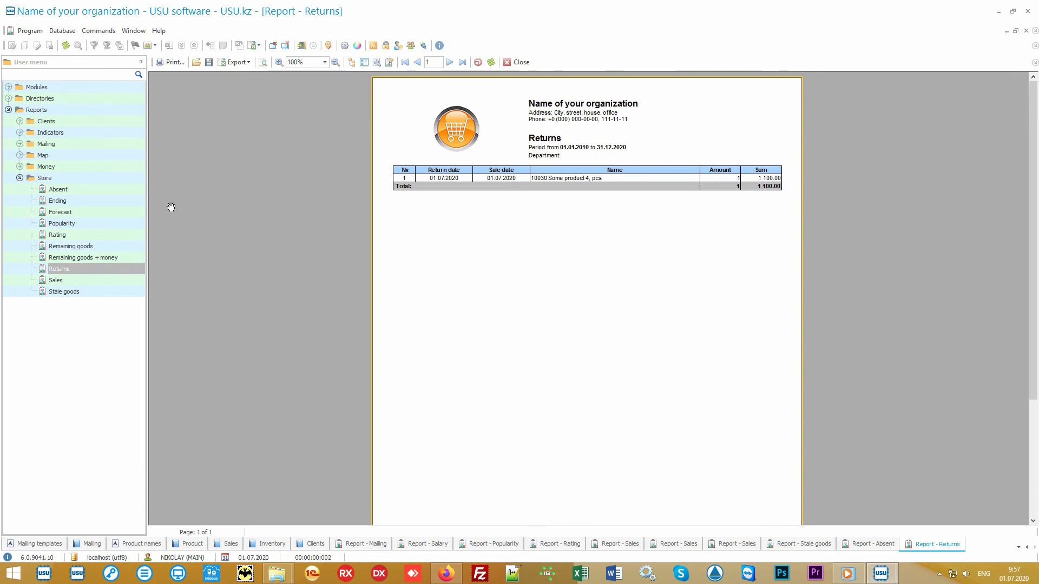
pyautogui.click(86, 212)
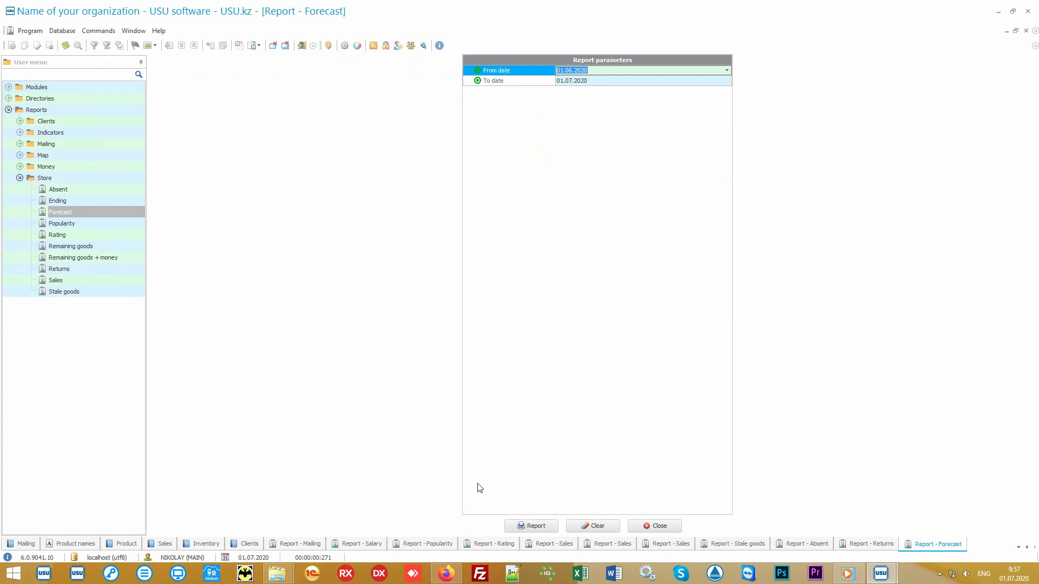
pyautogui.click(536, 526)
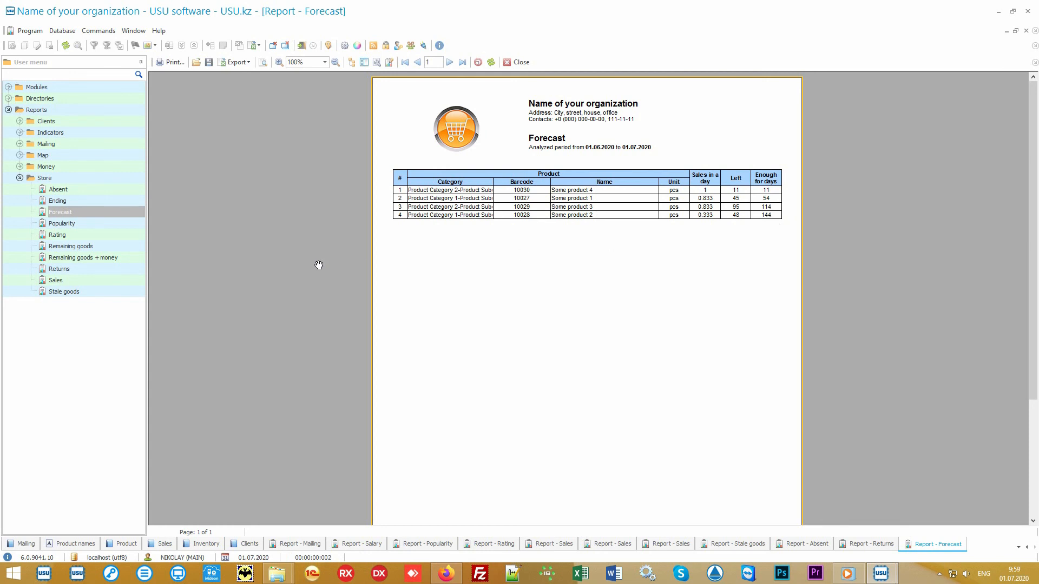
# - Generate the Store Ending report for 01.07.2020 and the Remaining goods report for 01.07.2020 to 01.07.2020
pyautogui.click(115, 201)
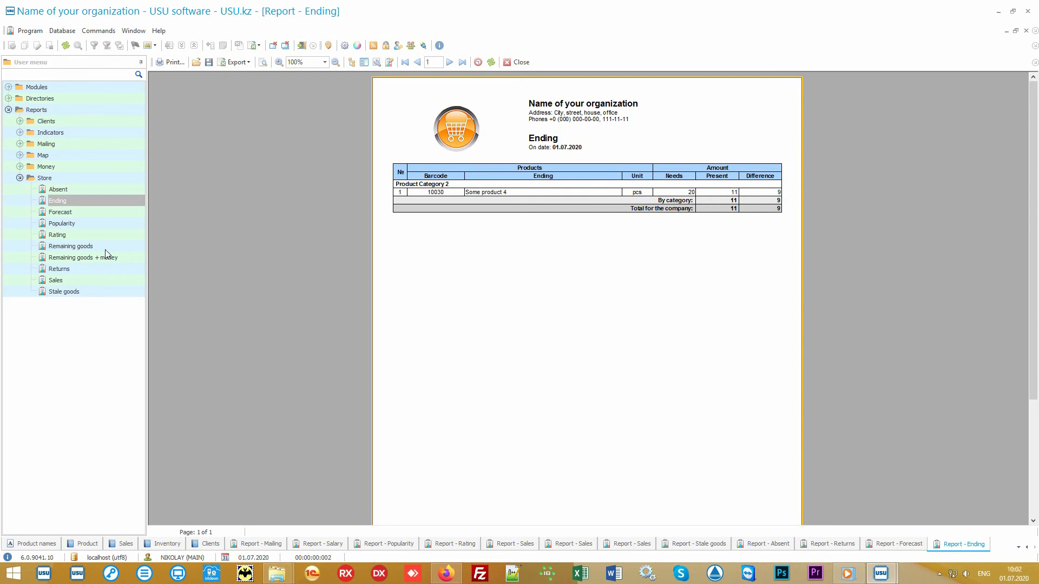
pyautogui.click(105, 248)
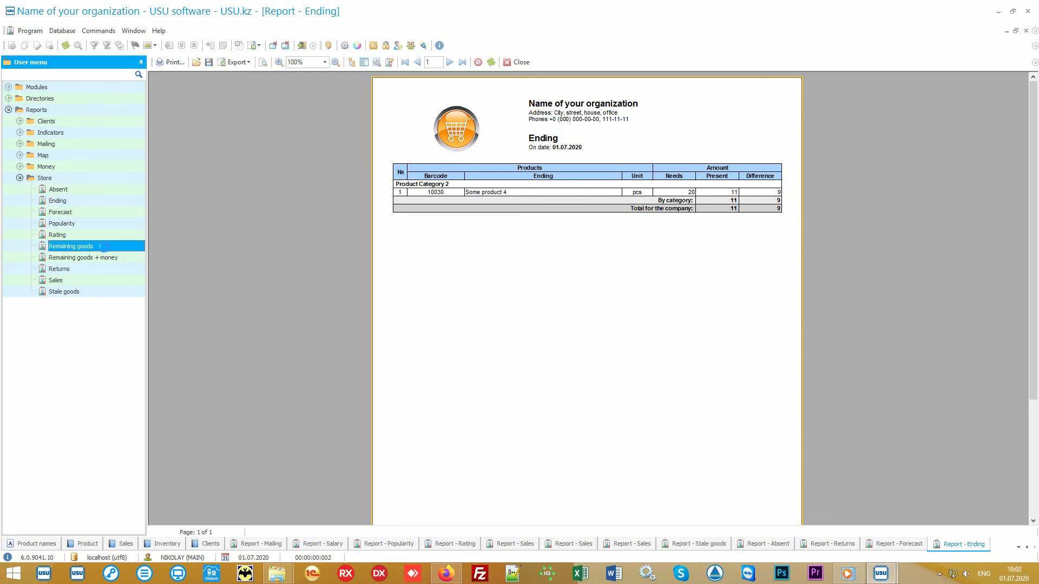
pyautogui.click(540, 525)
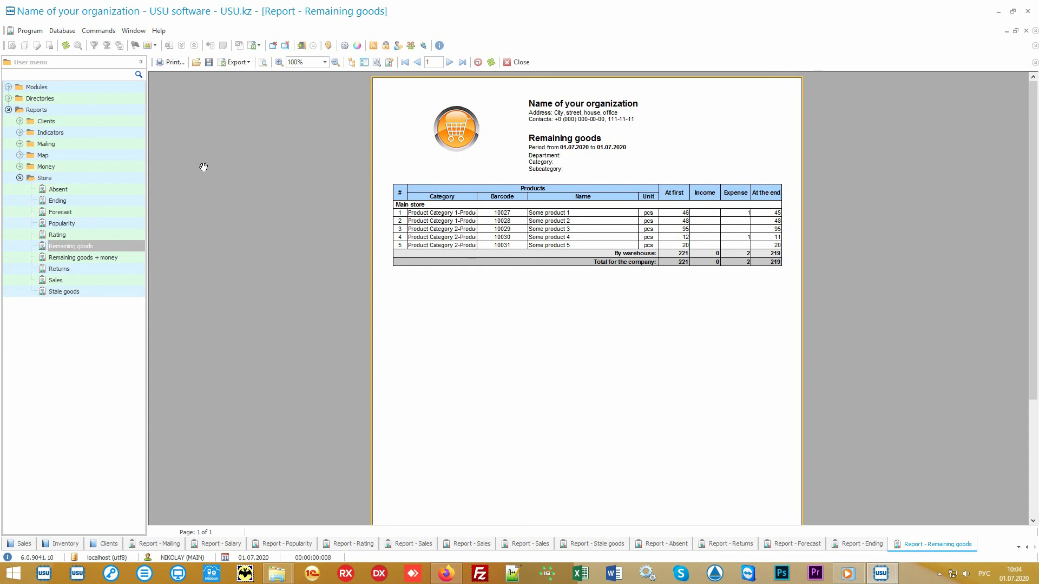
# - Expand the Money group of reports and collapse the Store group
pyautogui.doubleClick(102, 167)
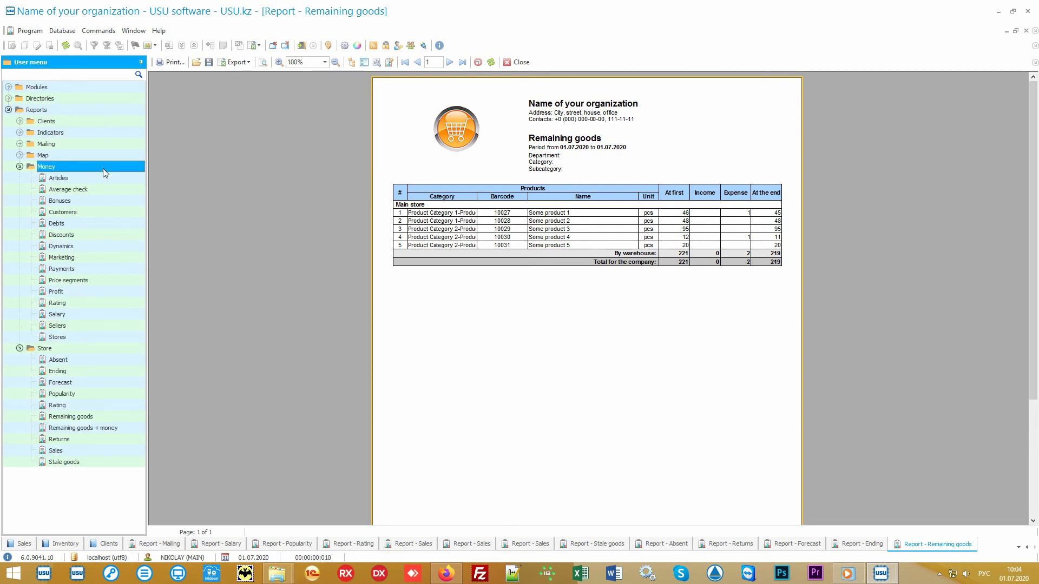
pyautogui.click(36, 350)
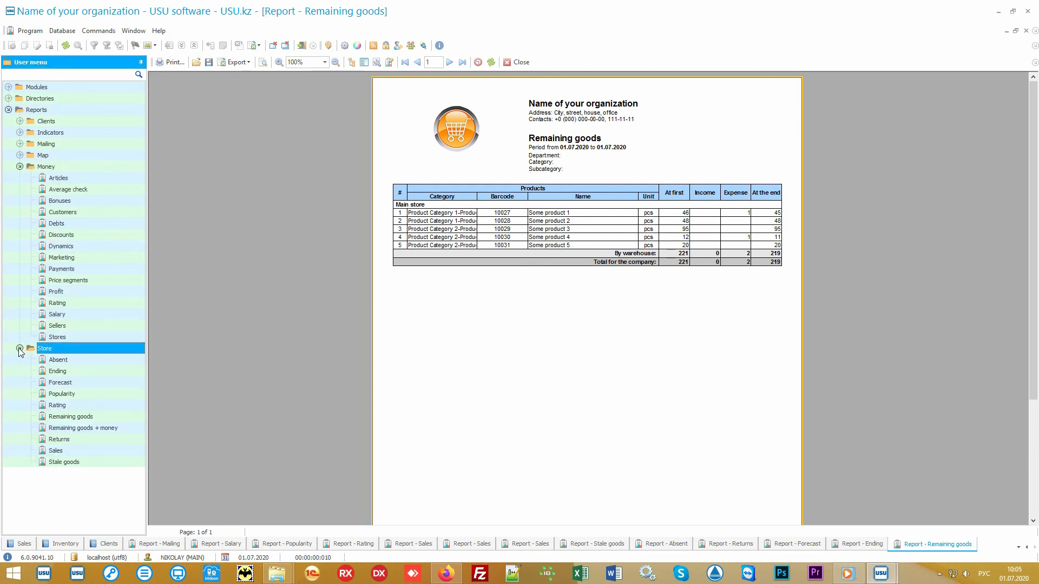
pyautogui.click(19, 348)
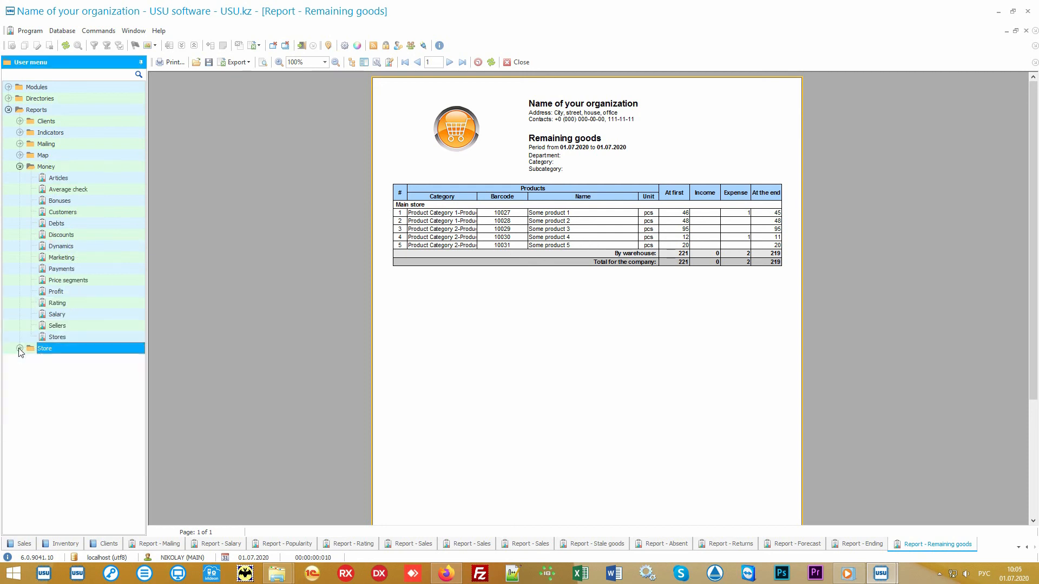
pyautogui.click(82, 170)
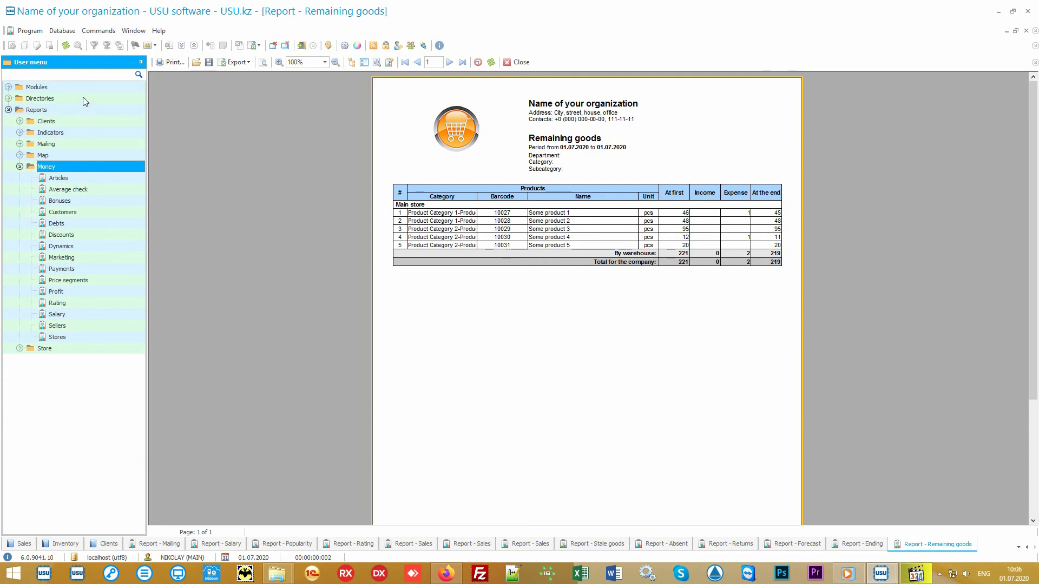
# - Open the Financial items directory from the Money group of Directories
pyautogui.doubleClick(83, 96)
pyautogui.doubleClick(74, 144)
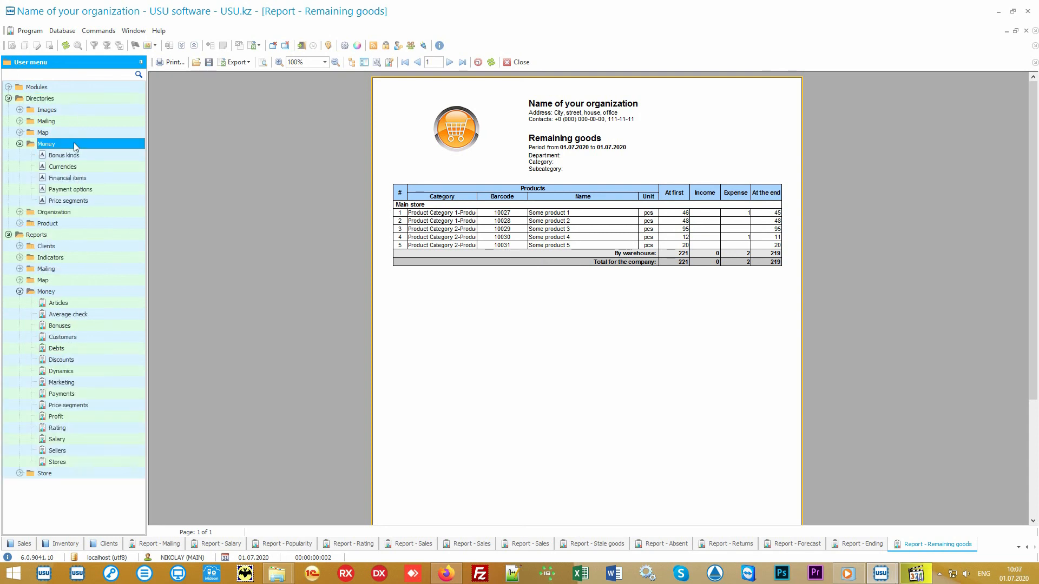
pyautogui.doubleClick(102, 178)
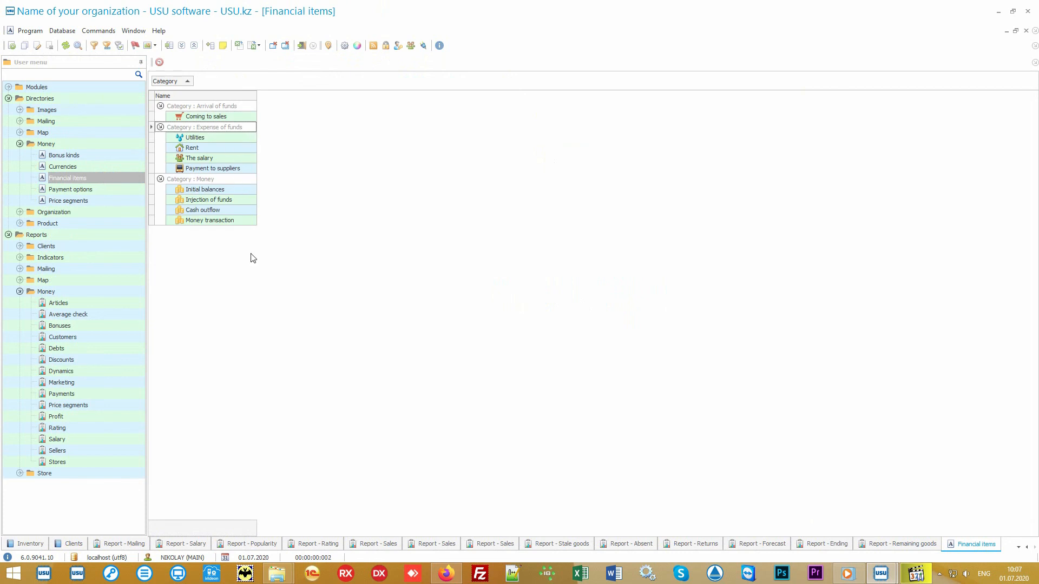
# - Generate the Money Articles and Average check reports, each for 01.01.2010 to 31.12.2020
pyautogui.doubleClick(98, 302)
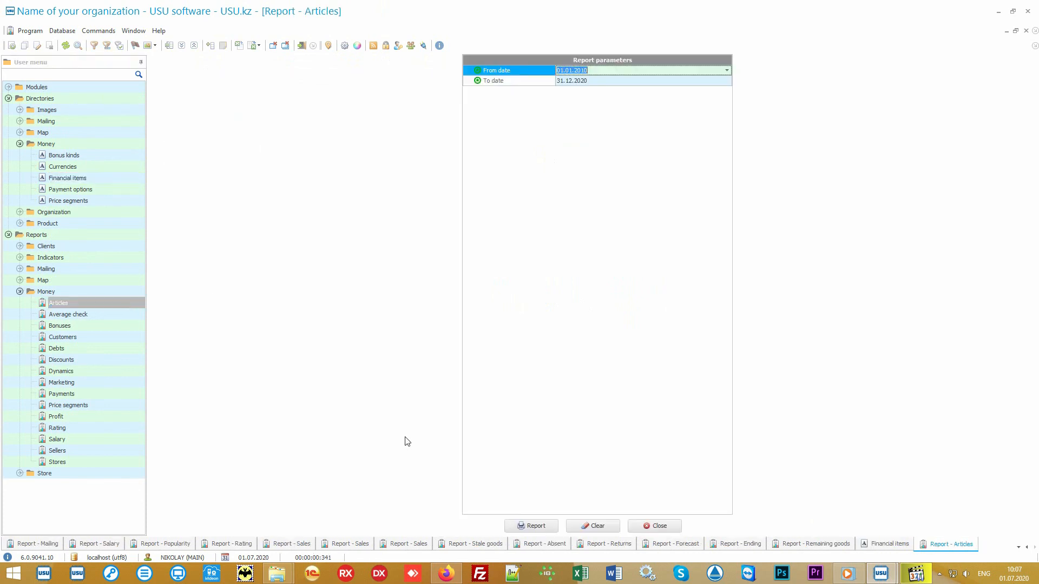
pyautogui.click(526, 524)
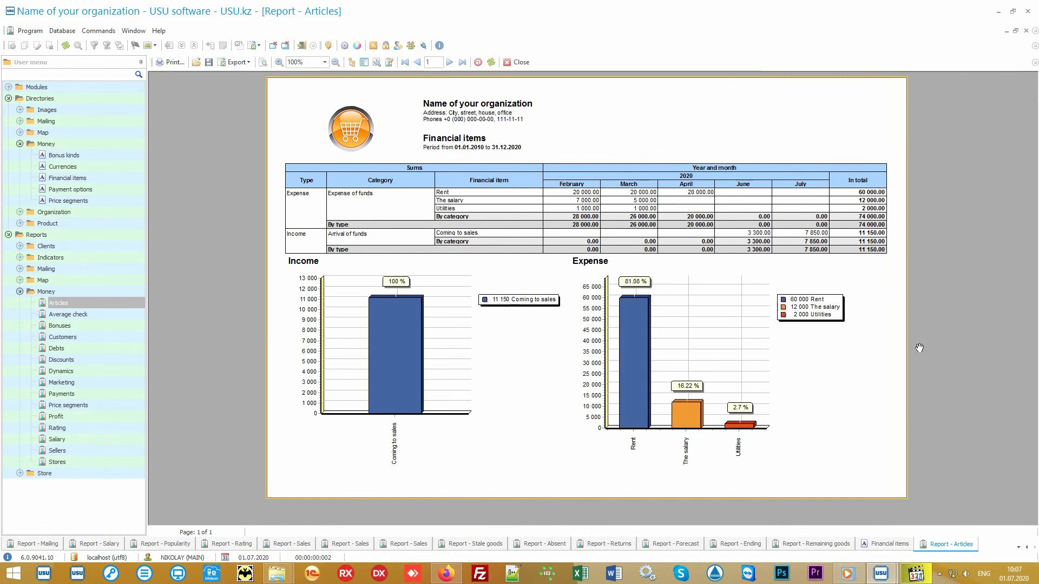
pyautogui.hotkey('alt', 'shift')
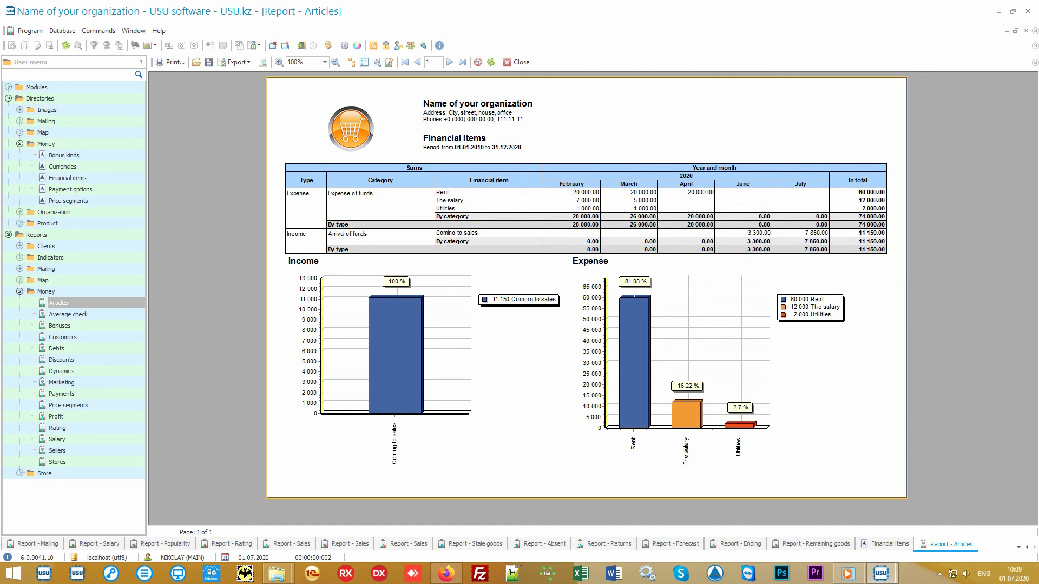
pyautogui.click(96, 312)
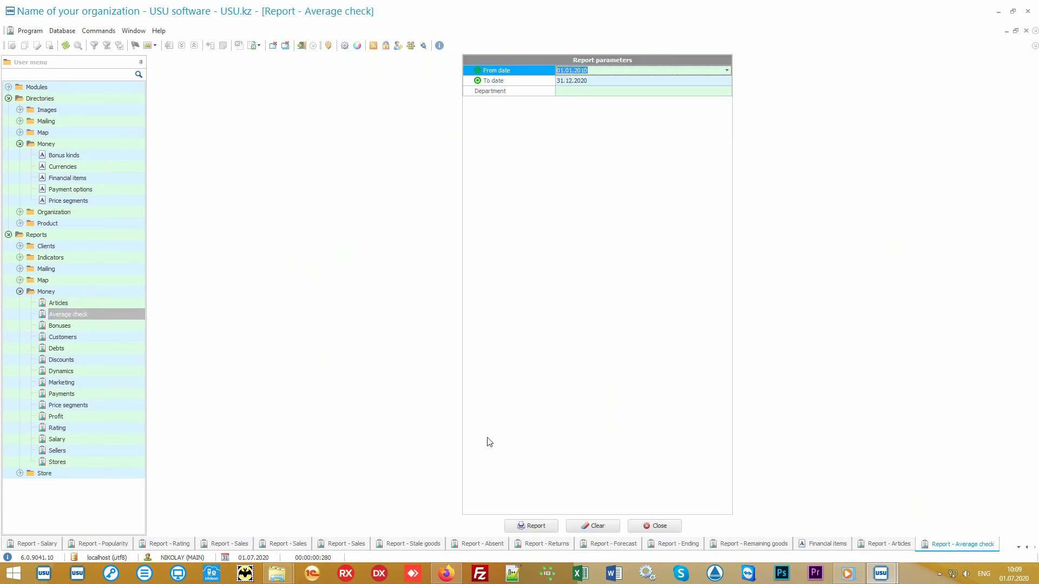
pyautogui.click(551, 526)
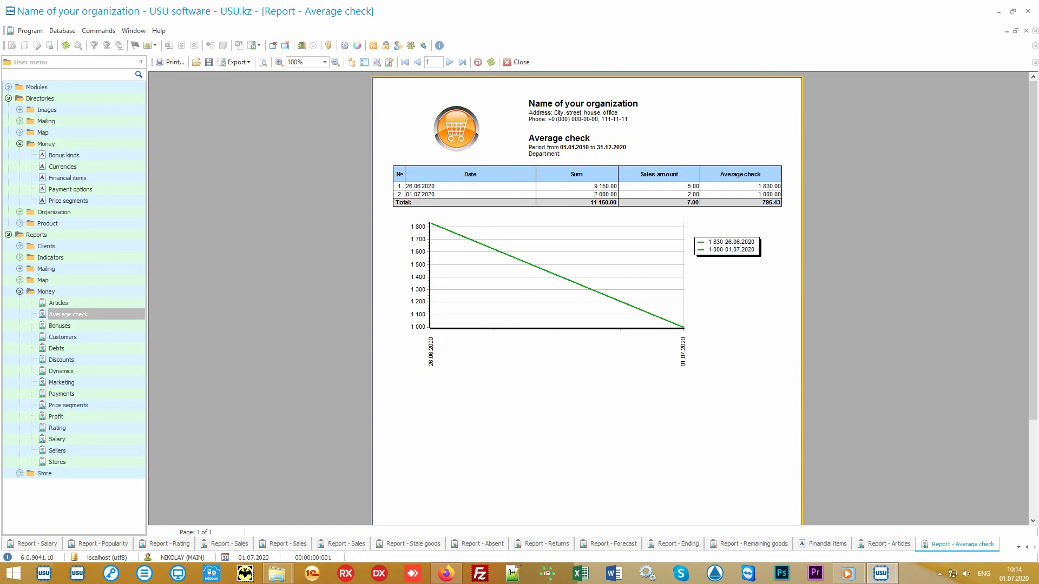
# - Generate the Money Price segments and Rating reports, each for 01.01.2010 to 31.12.2020
pyautogui.doubleClick(115, 405)
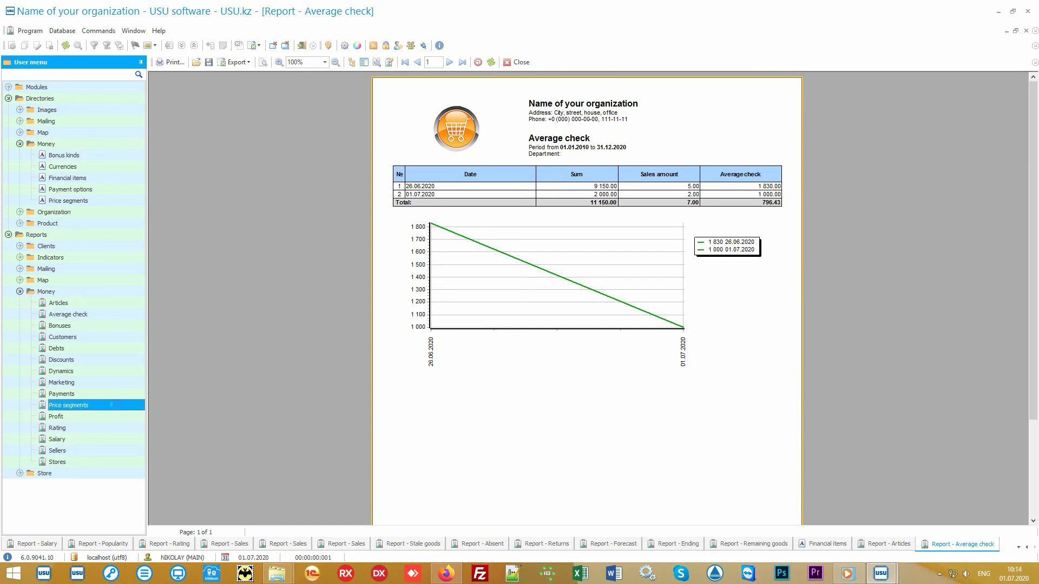
pyautogui.click(531, 523)
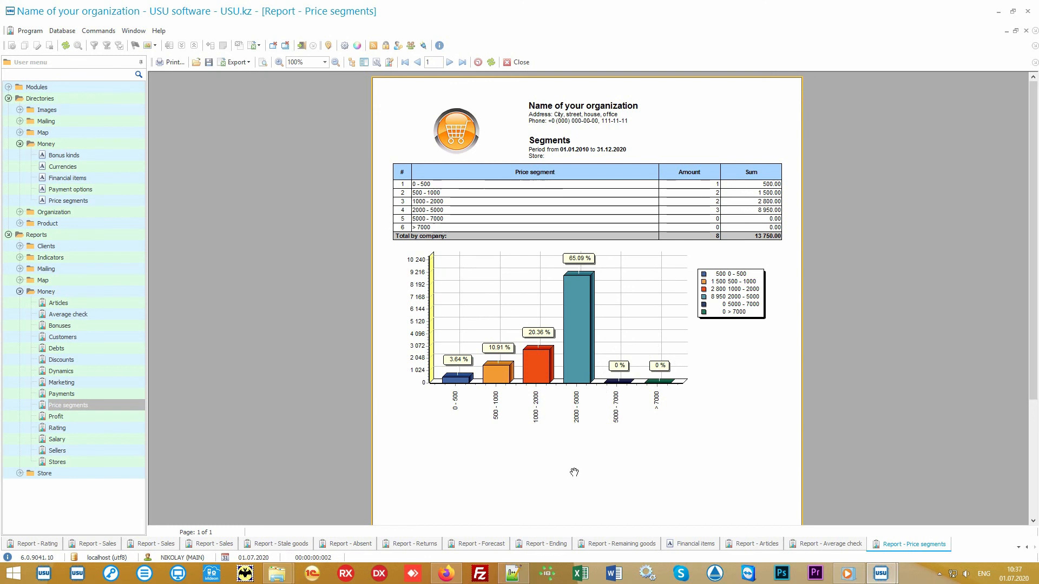
pyautogui.click(100, 430)
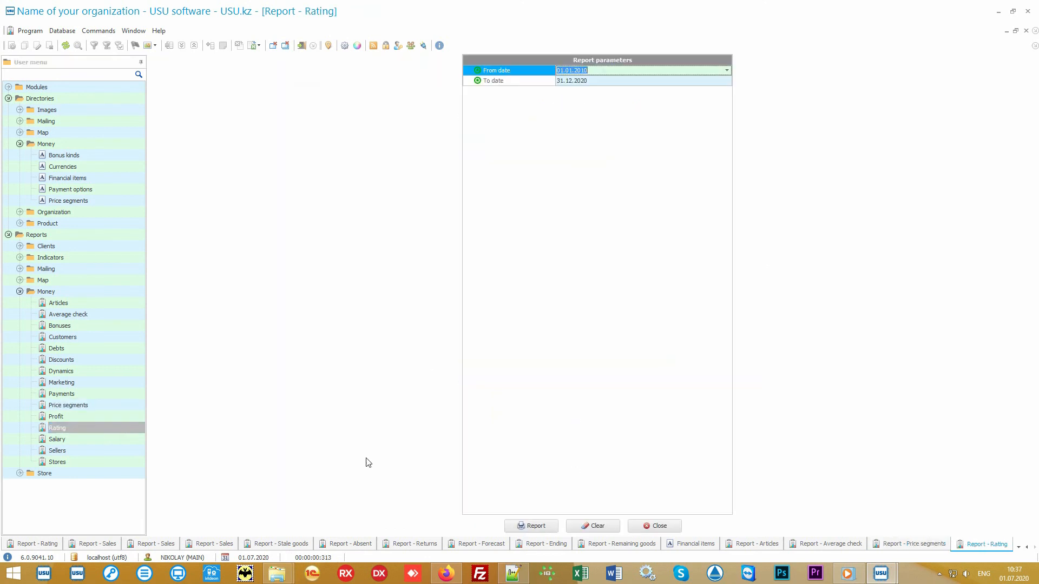
pyautogui.click(531, 526)
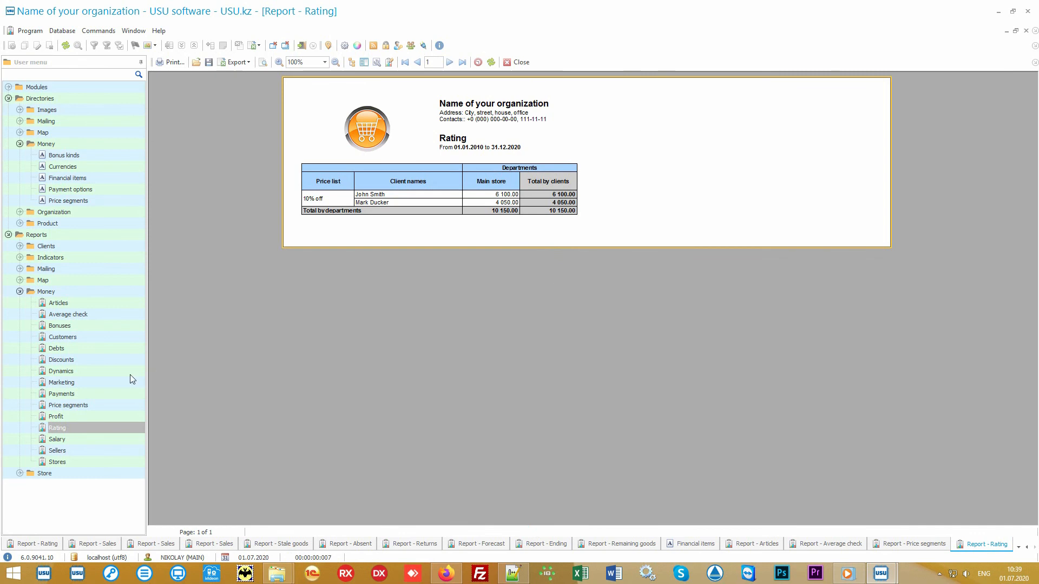
# - Generate the Money Marketing and Stores reports, each for 01.01.2010 to 31.12.2020
pyautogui.click(103, 382)
pyautogui.click(522, 526)
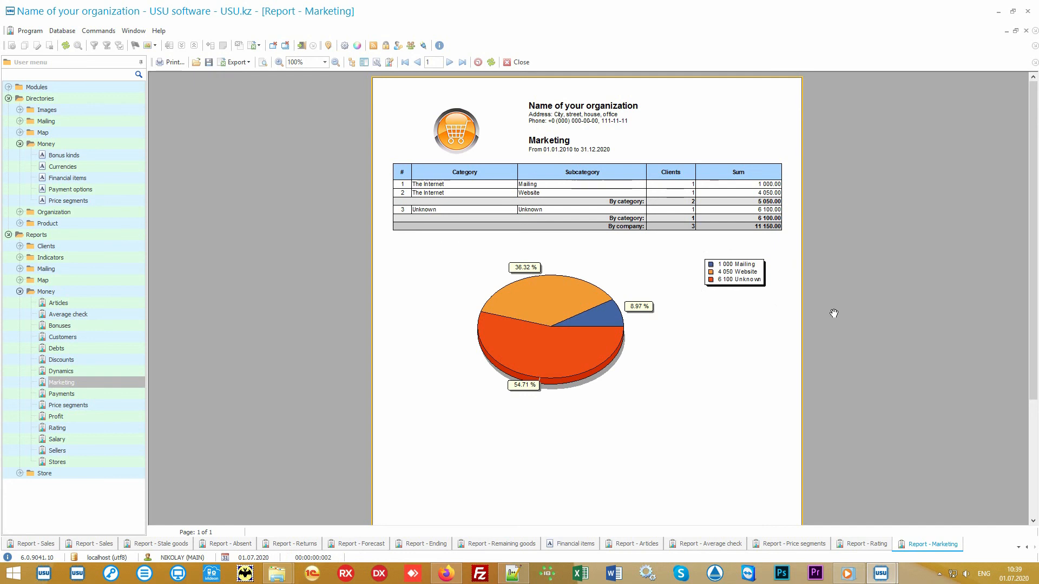
pyautogui.click(105, 459)
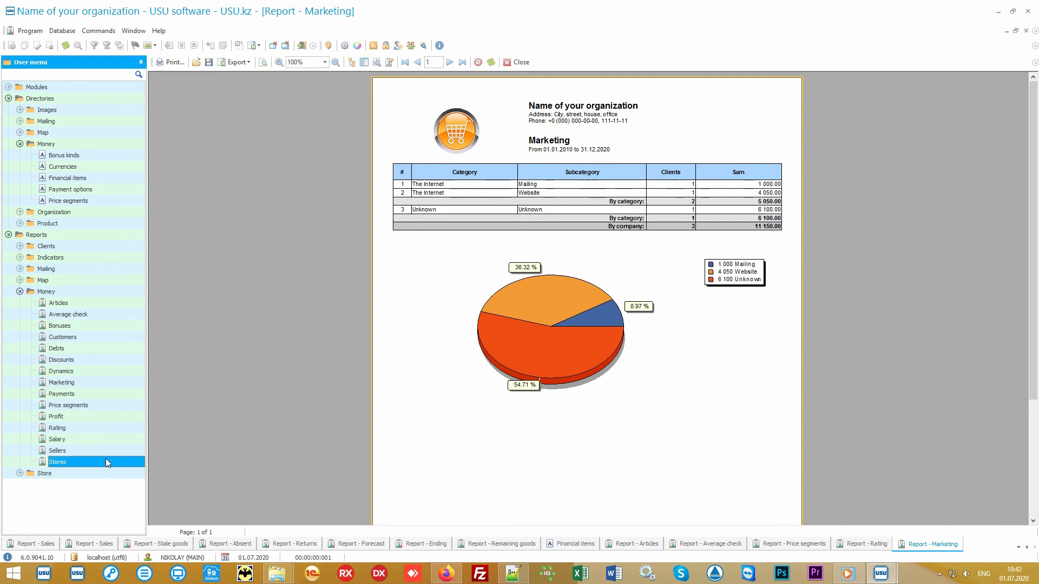
pyautogui.click(529, 527)
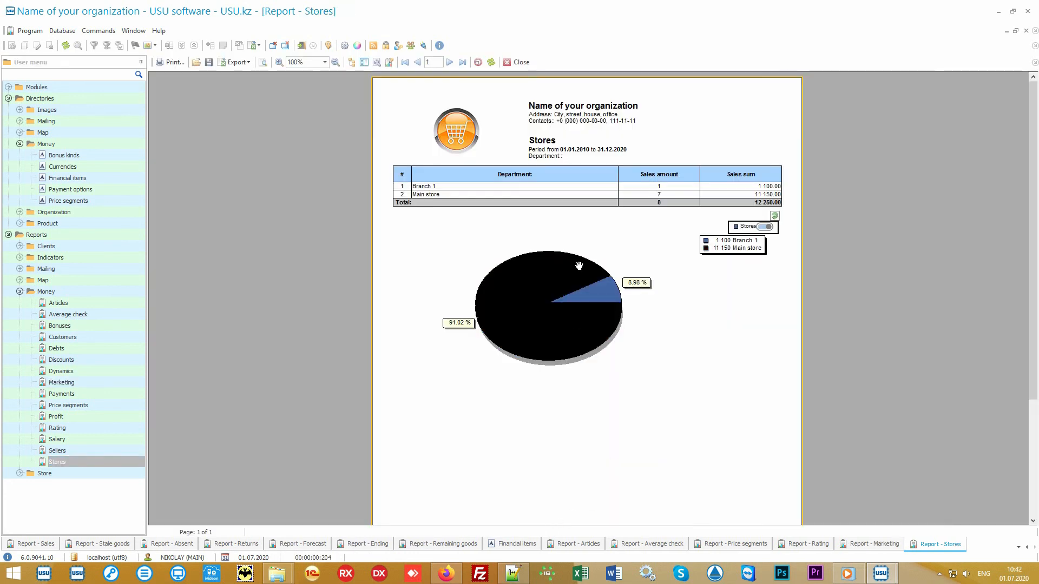
# - Generate the Money Sellers and Salary reports, each for 01.01.2010 to 31.12.2020
pyautogui.click(98, 452)
pyautogui.click(527, 526)
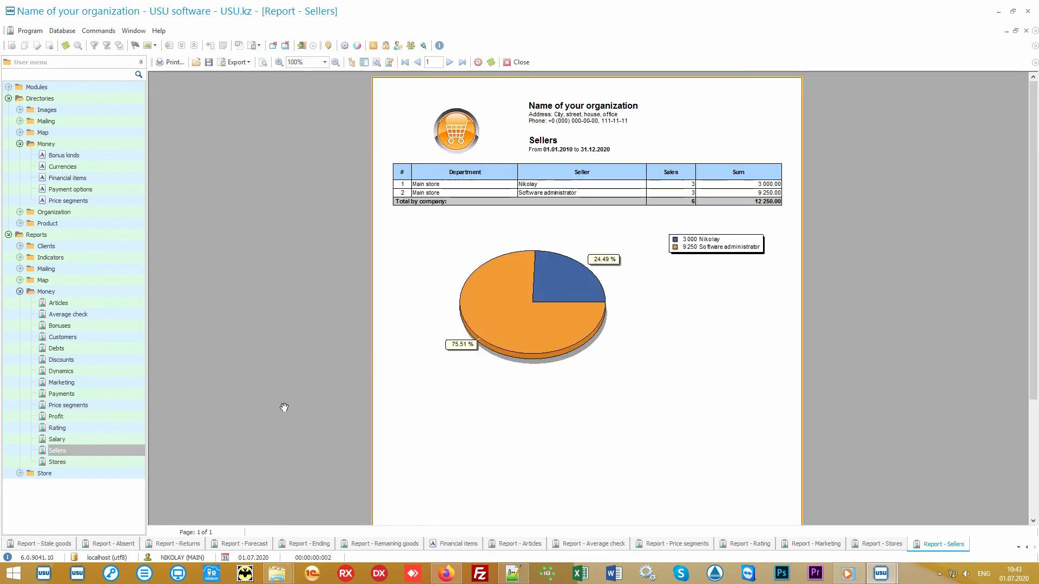
pyautogui.click(92, 439)
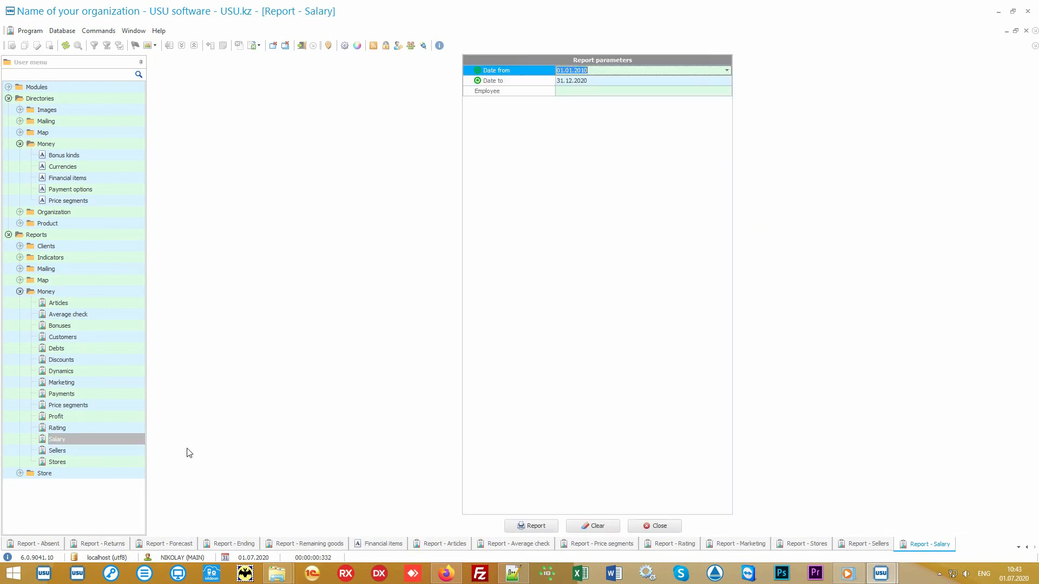
pyautogui.click(532, 526)
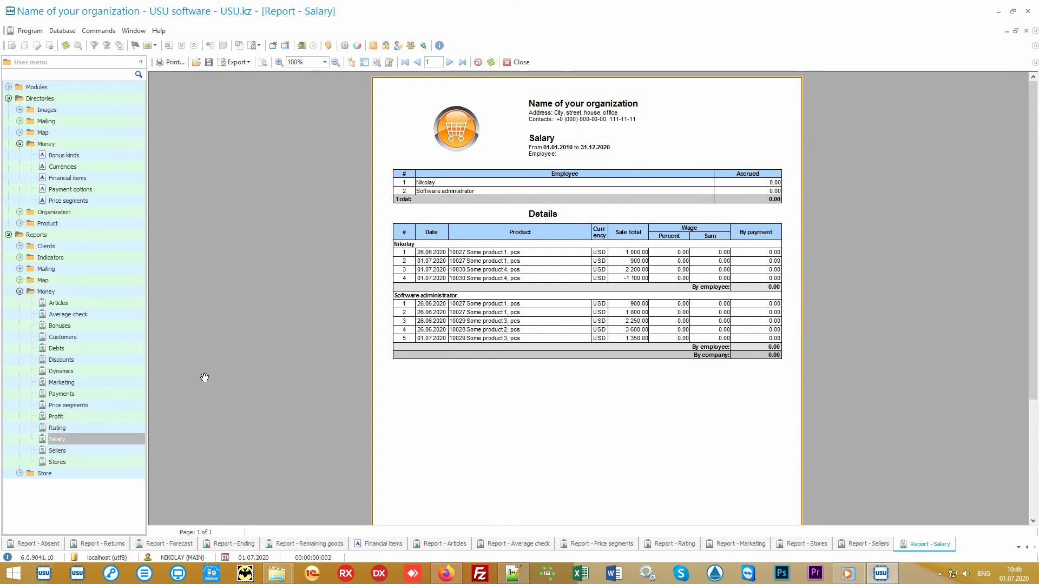
# - Generate the Money Discounts report for 01.01.2010 to 31.12.2020, and switch to the open Audit window
pyautogui.doubleClick(119, 357)
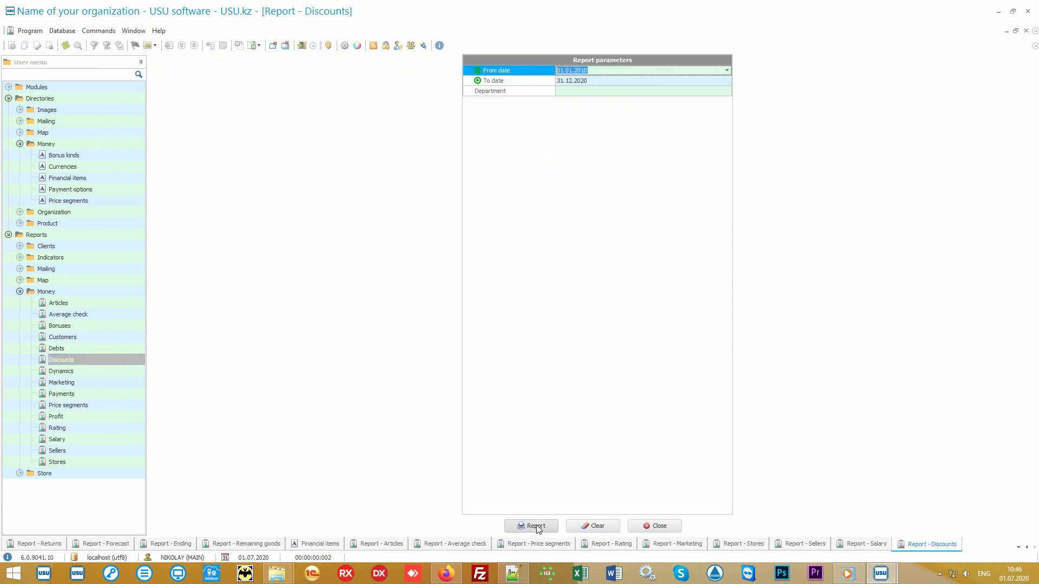
pyautogui.click(540, 527)
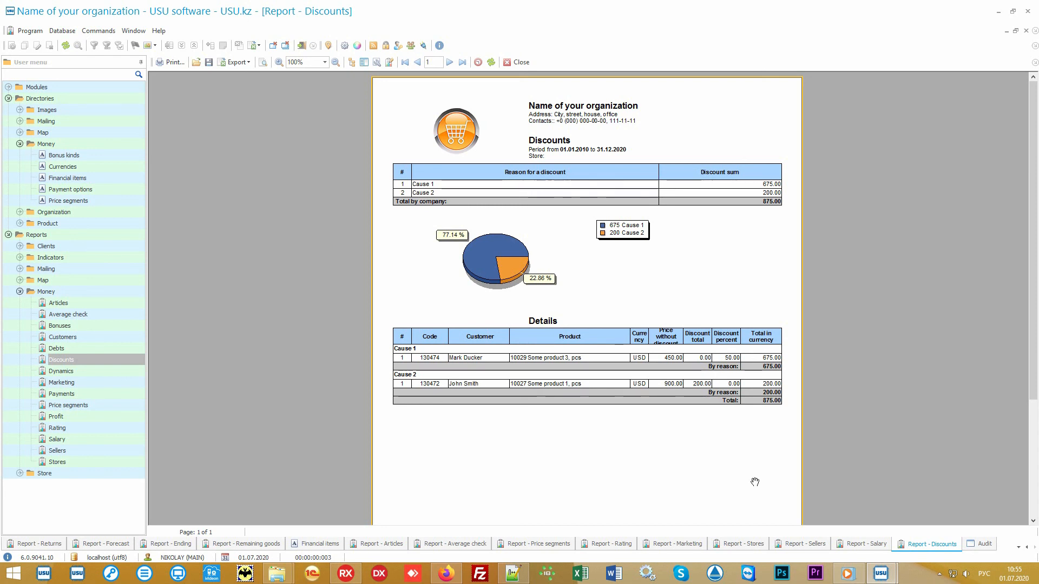
pyautogui.click(982, 545)
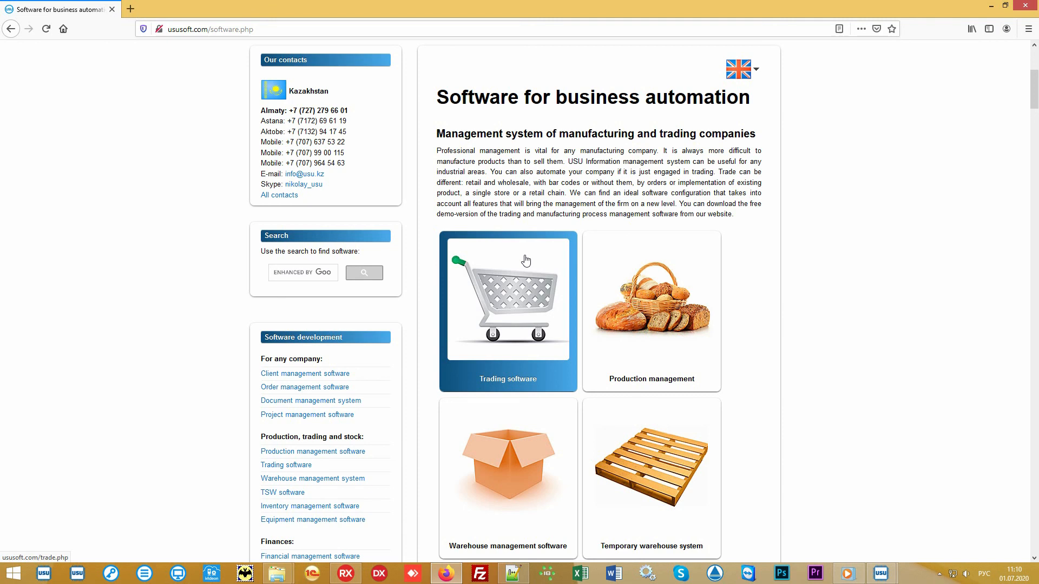
# - On the ususoft.com website in the browser, open the Price page and set the price currency to US dollar - USD
pyautogui.scroll(5, 525, 260)
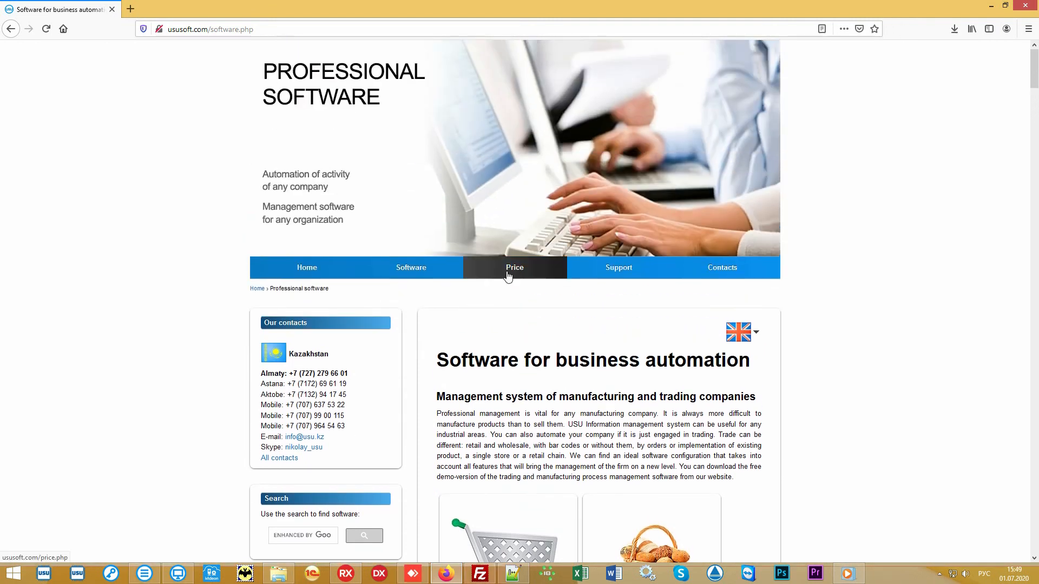
pyautogui.click(508, 277)
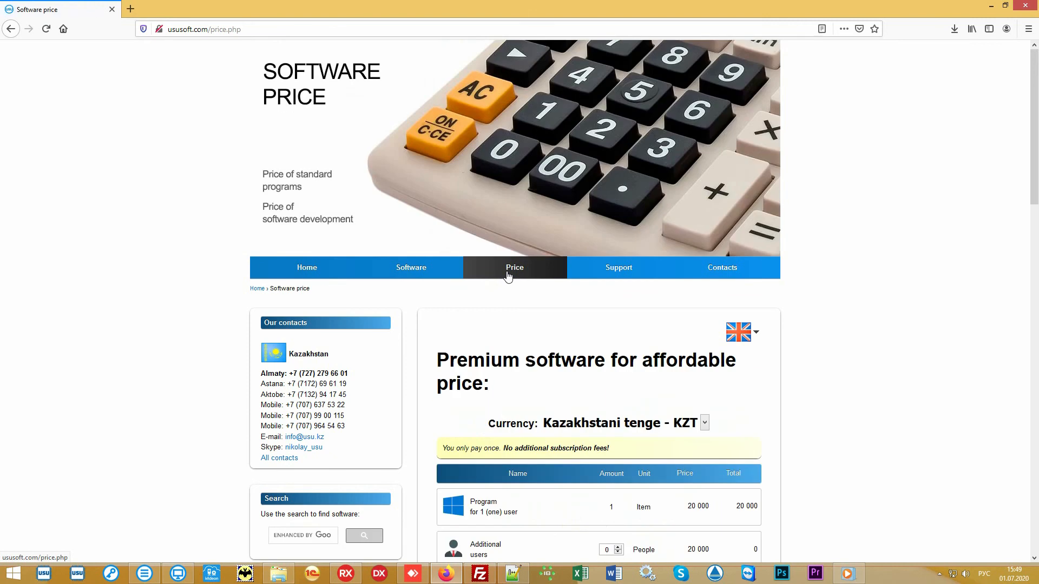
pyautogui.scroll(-4, 863, 352)
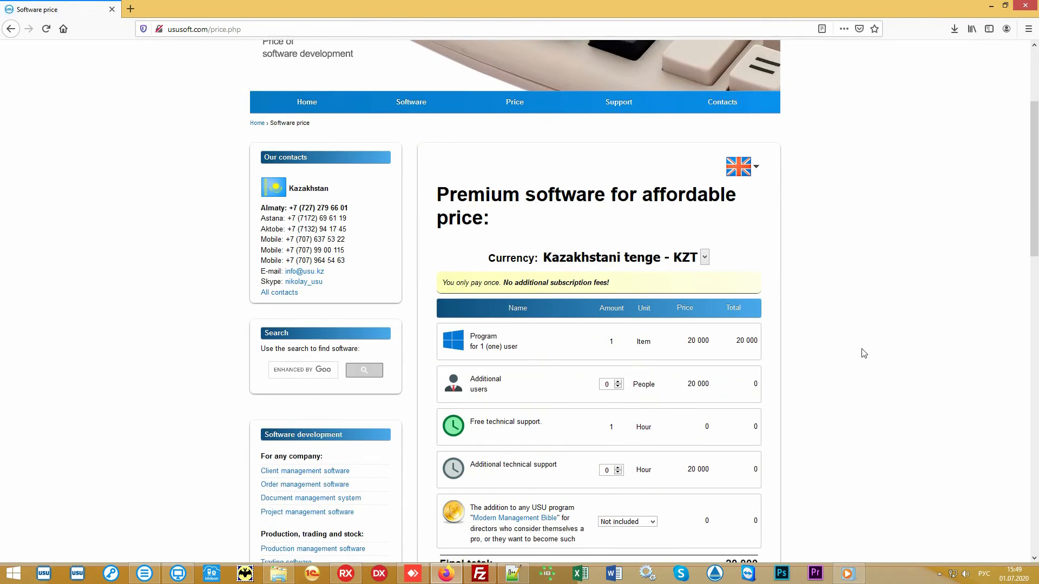
pyautogui.scroll(-1, 861, 353)
pyautogui.click(704, 148)
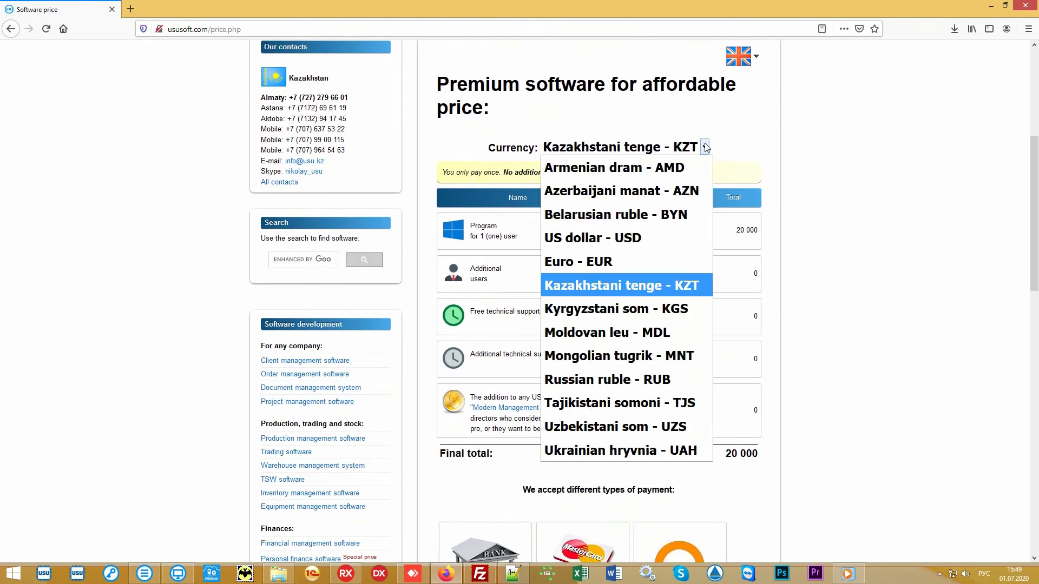
pyautogui.click(636, 238)
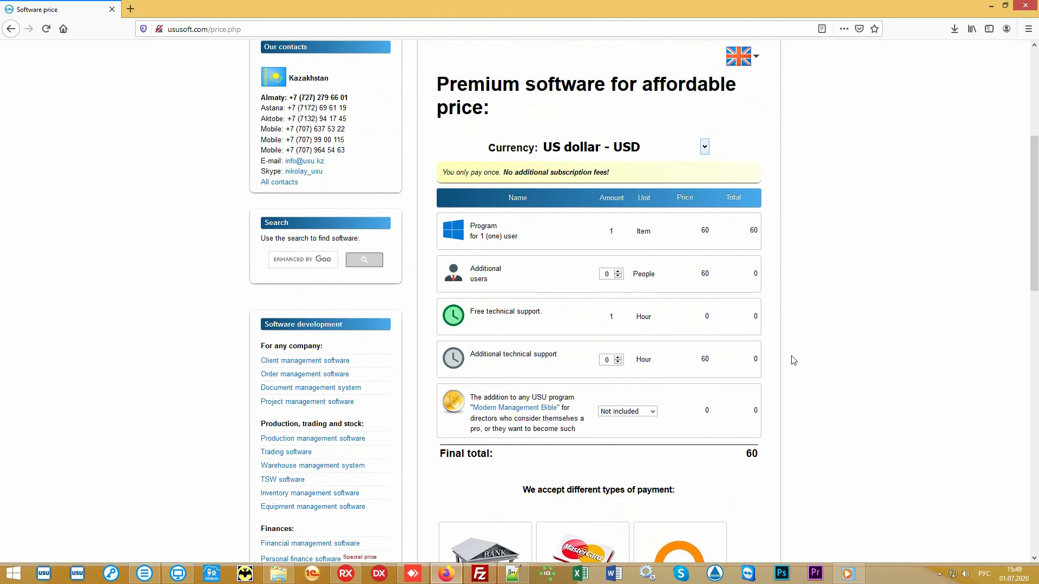
pyautogui.moveTo(741, 458); pyautogui.dragTo(764, 459)
pyautogui.click(726, 459)
pyautogui.scroll(-2, 883, 283)
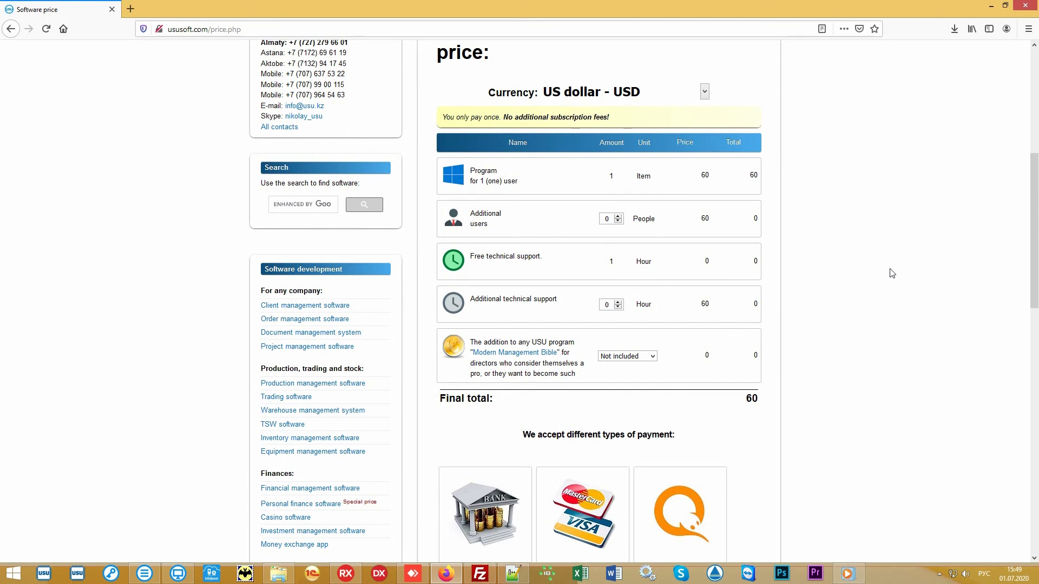
# - Open the website's Contacts page and look through the contact details for each country
pyautogui.scroll(6, 891, 273)
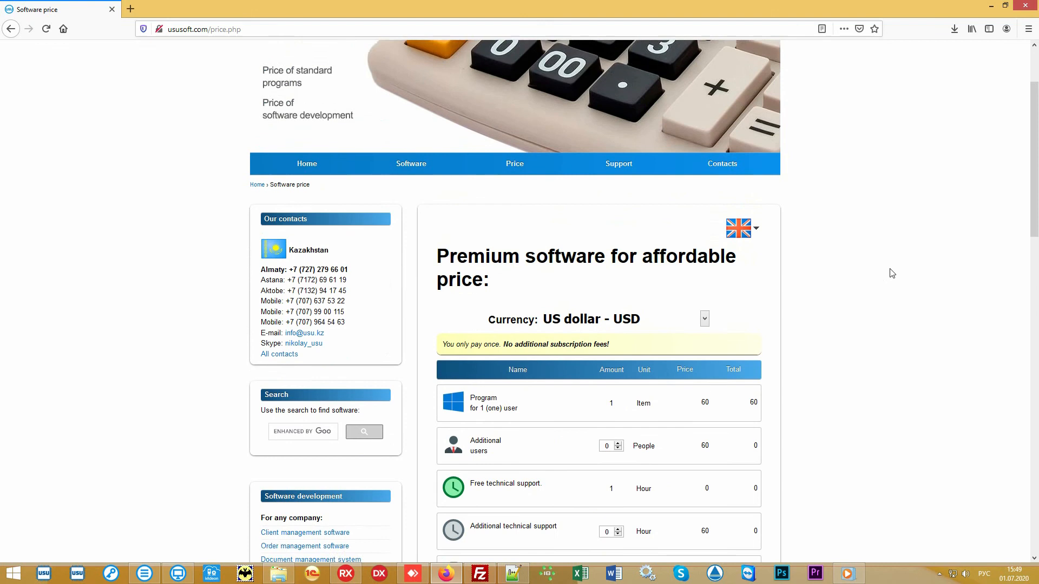
pyautogui.click(727, 269)
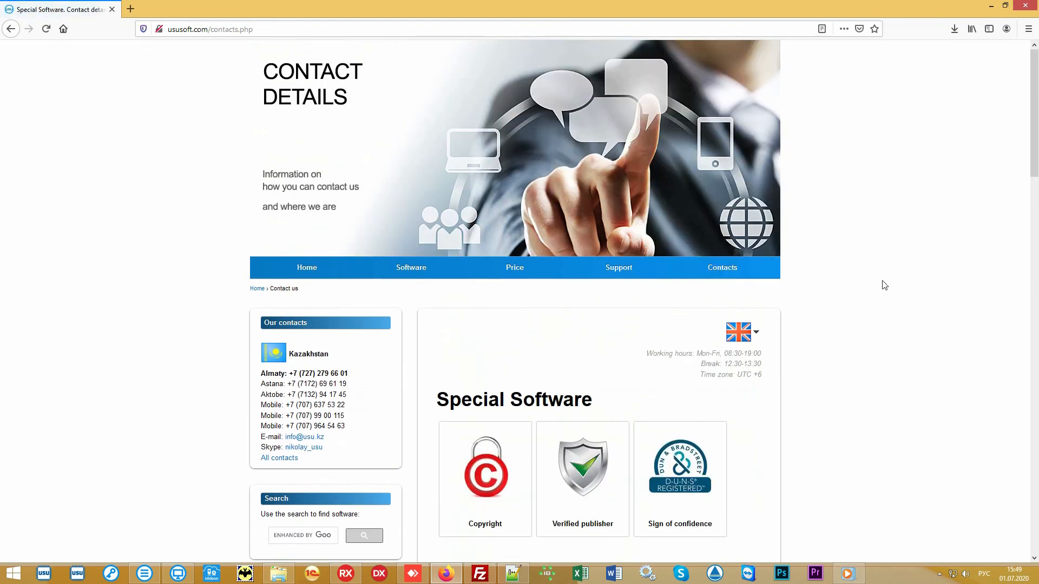
pyautogui.scroll(-6, 885, 285)
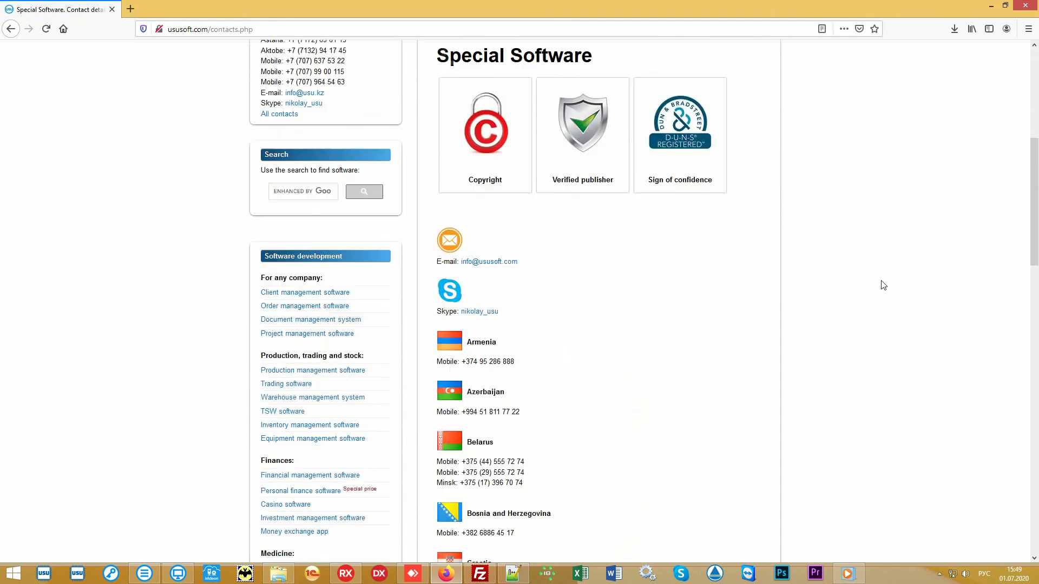
pyautogui.scroll(-7, 884, 285)
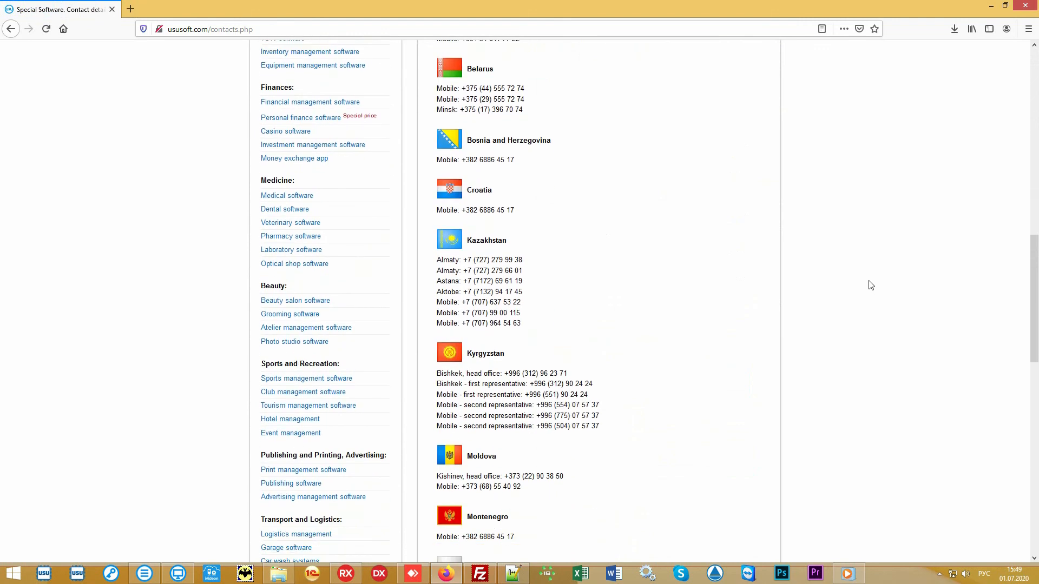
pyautogui.scroll(-6, 870, 286)
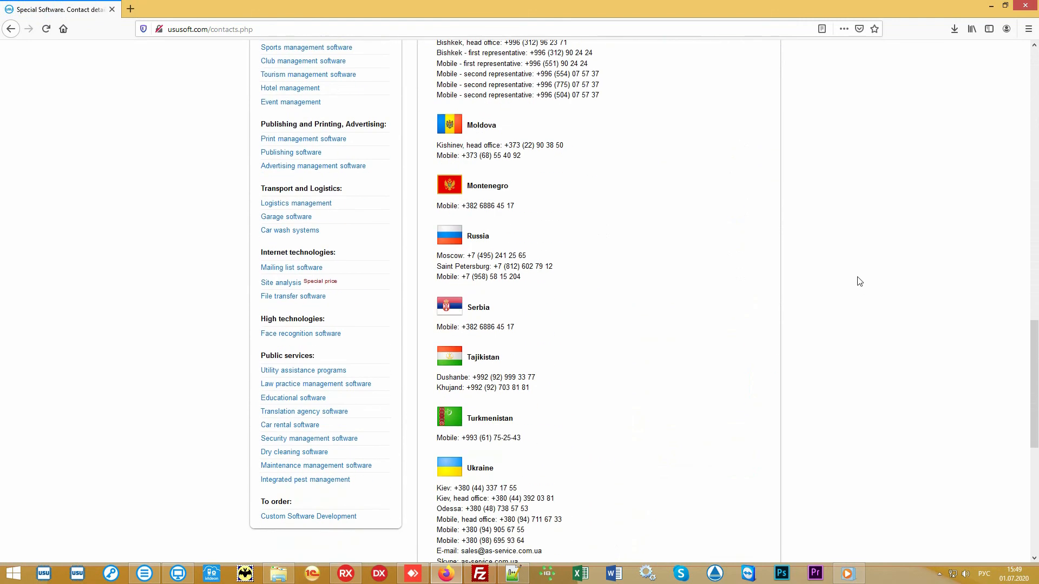
pyautogui.scroll(-3, 860, 281)
pyautogui.scroll(4, 860, 282)
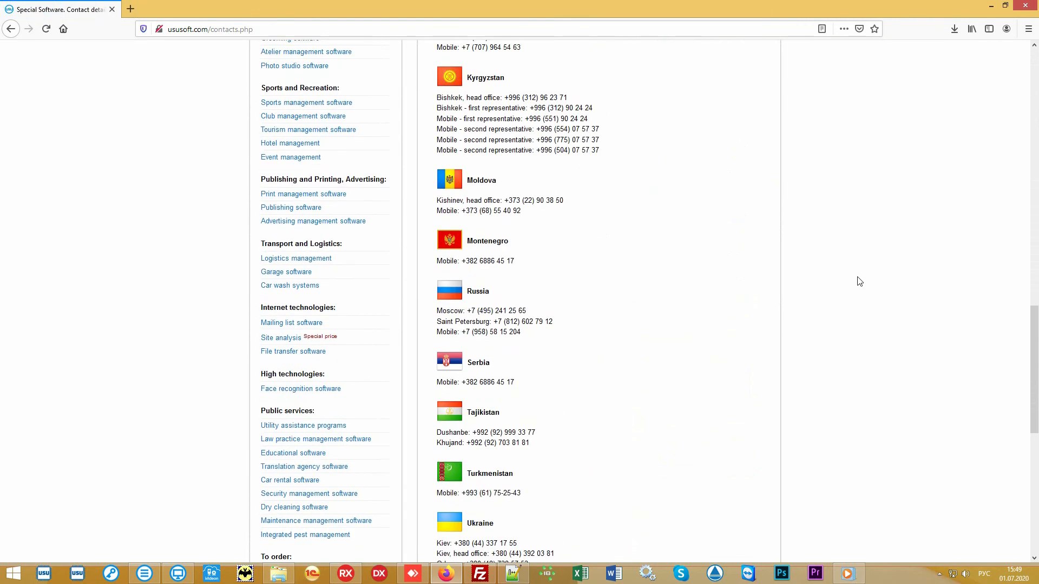
pyautogui.scroll(11, 860, 281)
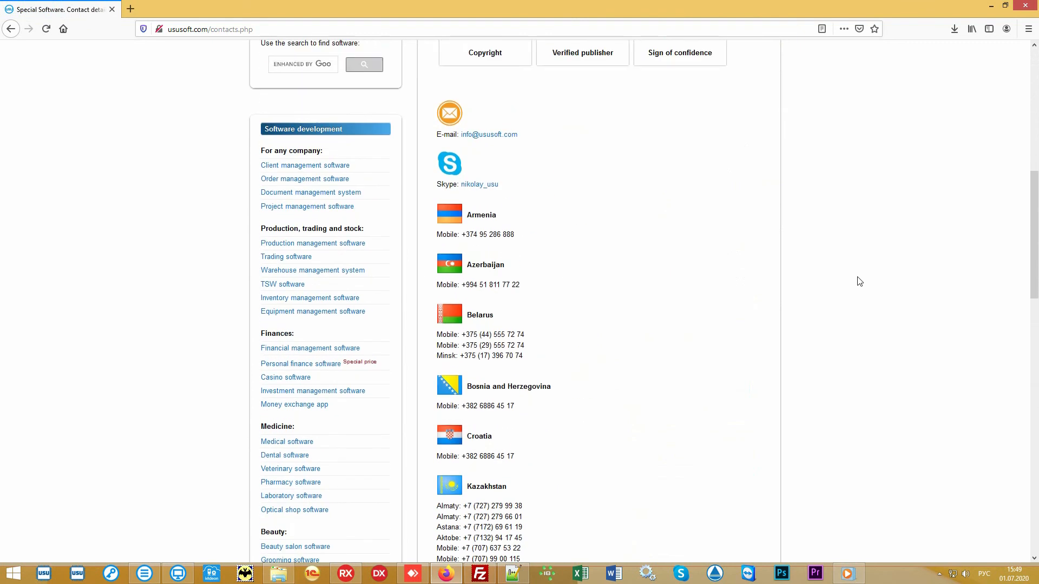
pyautogui.scroll(9, 860, 281)
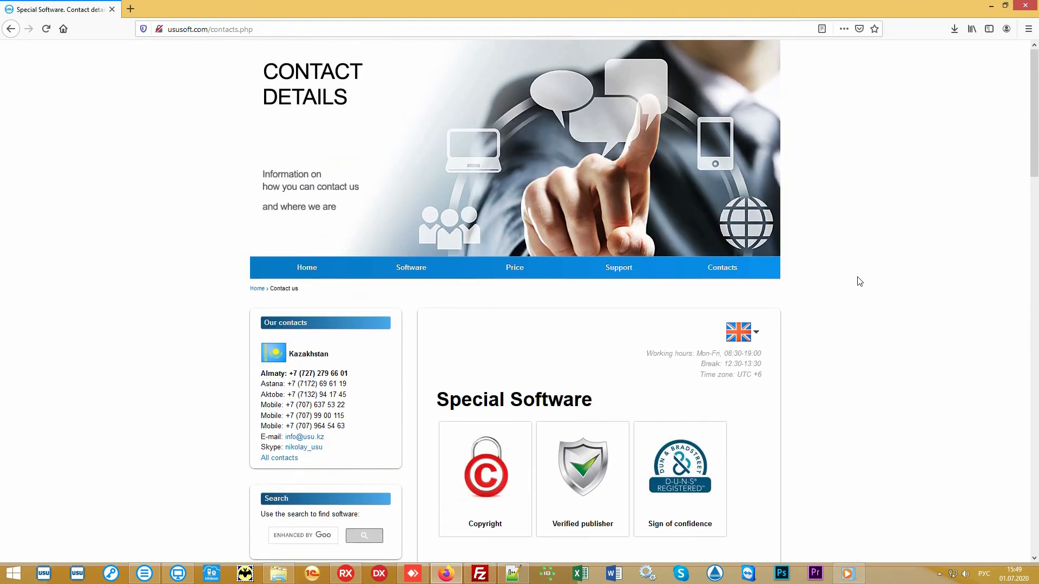